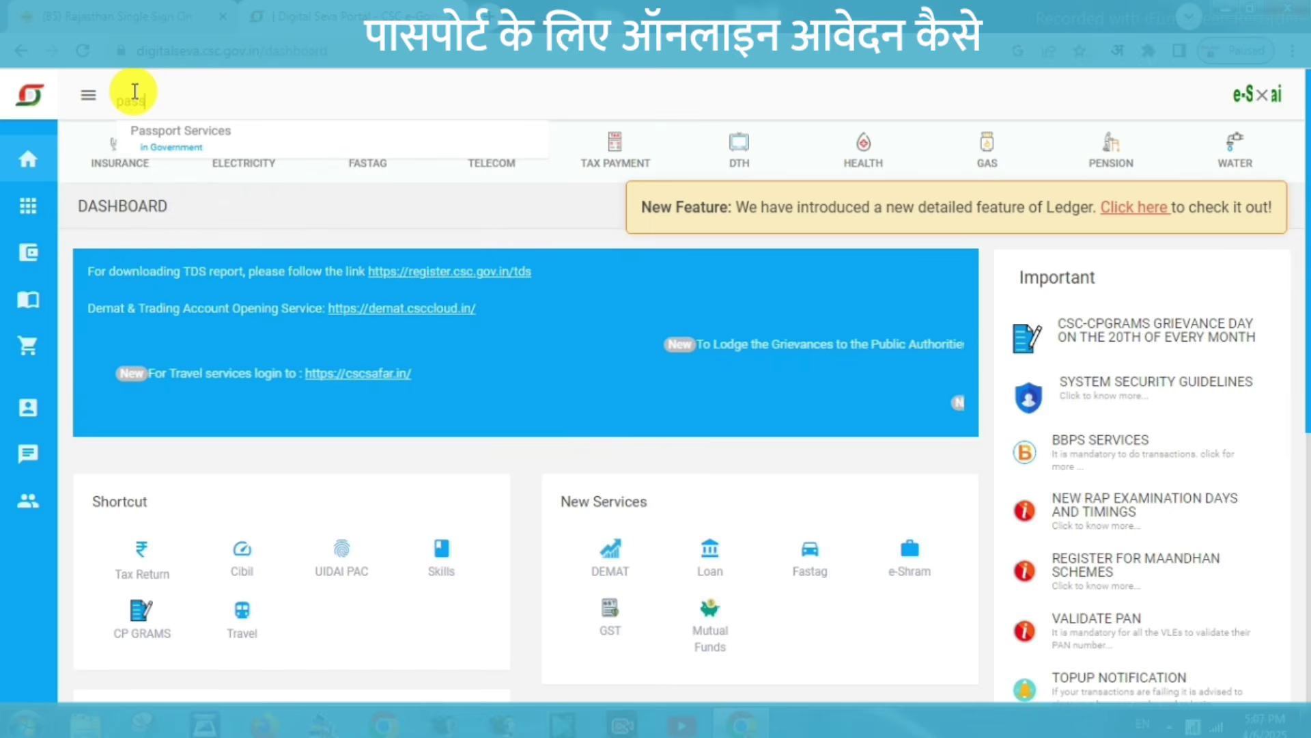
Open Passport Services on the Digital Seva Portal, choose RPO Jaipur, and continue to Passport Seva.
left_click(179, 137)
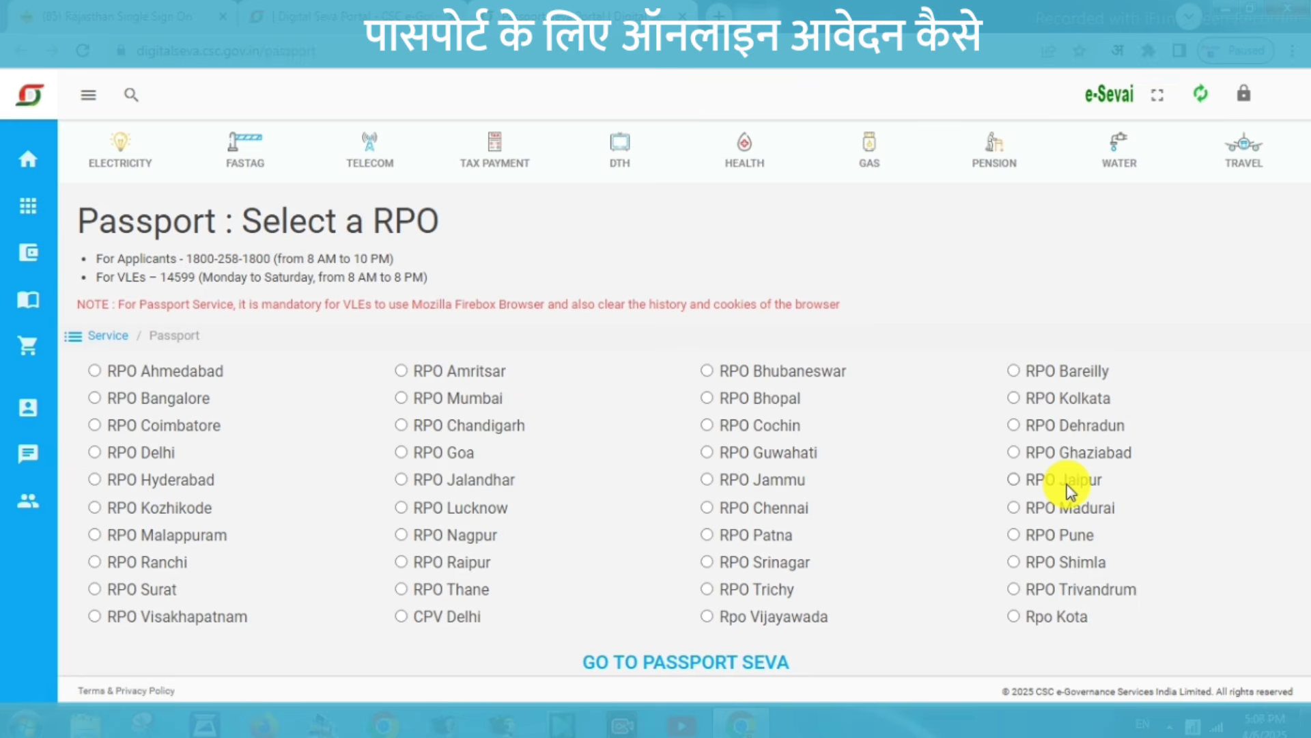
left_click(1015, 479)
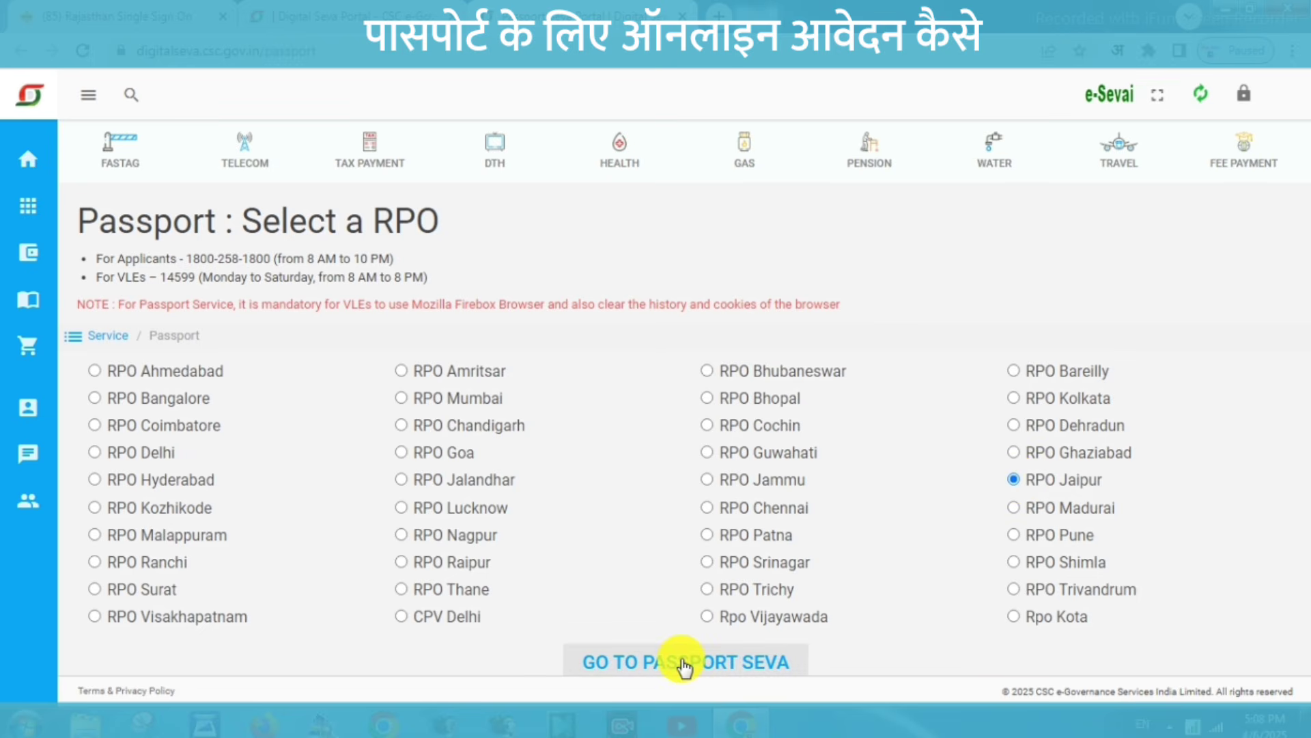
left_click(685, 665)
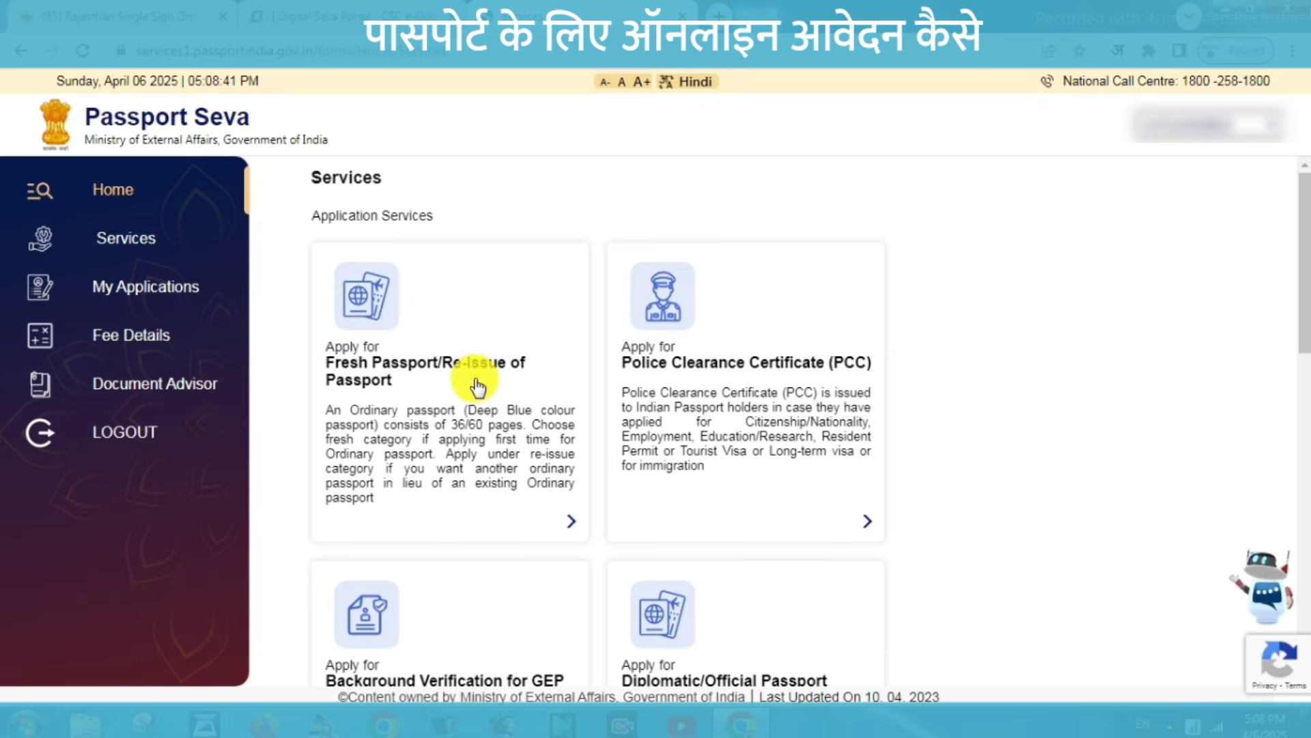
Begin a Fresh Passport/Re-Issue application, skipping the previous passport number, with Jaipur as the office.
left_click(437, 368)
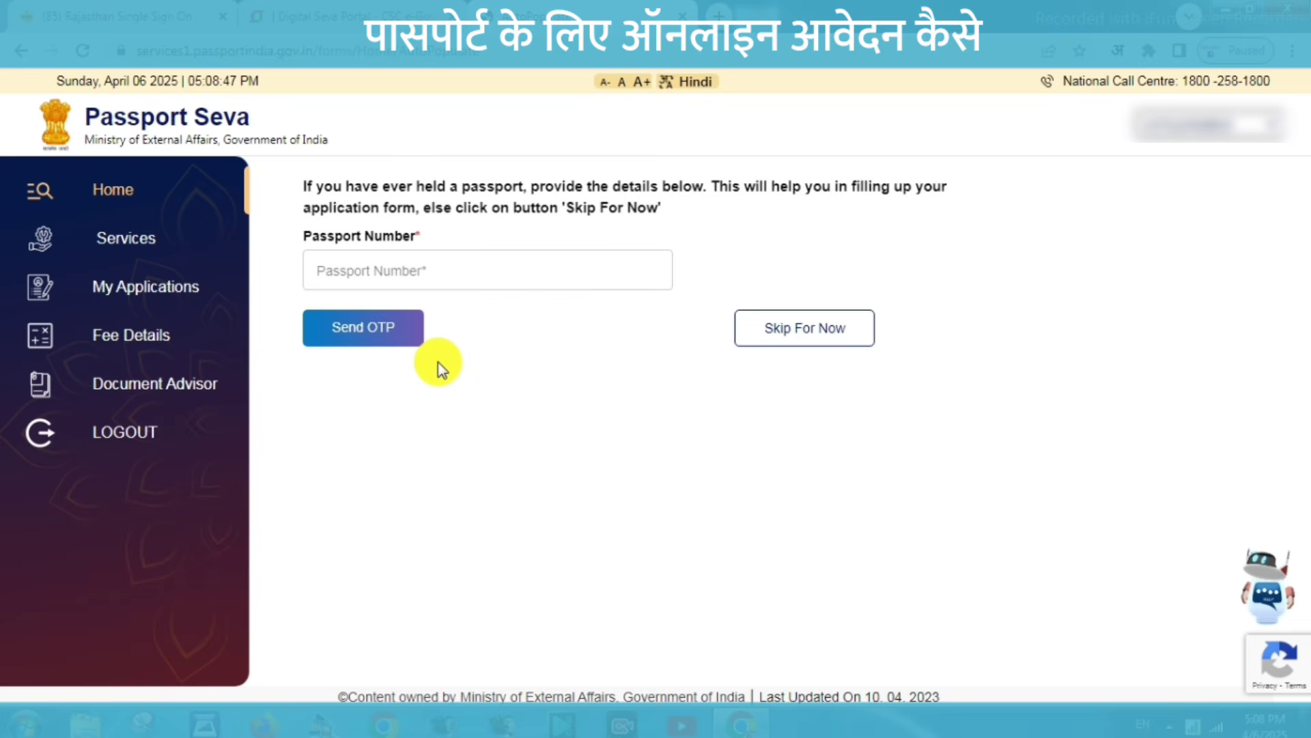
left_click(354, 268)
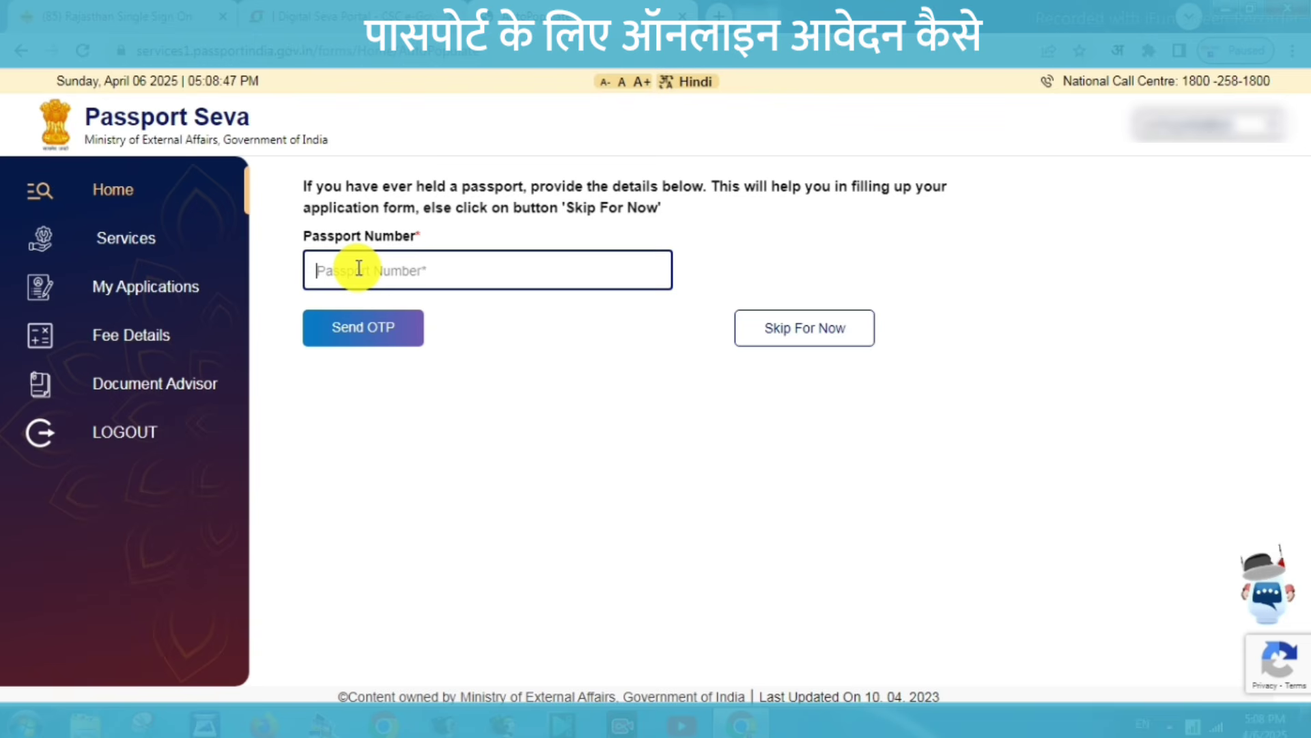
left_click(791, 335)
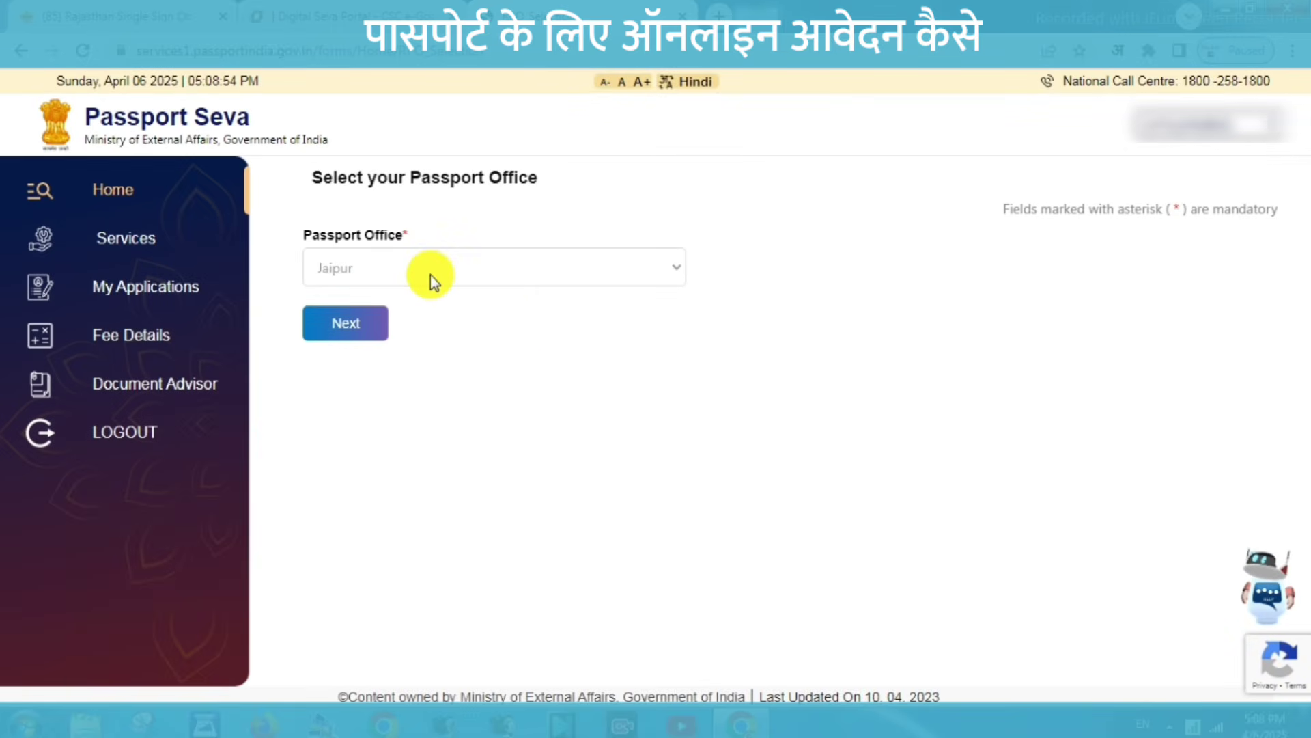
left_click(356, 324)
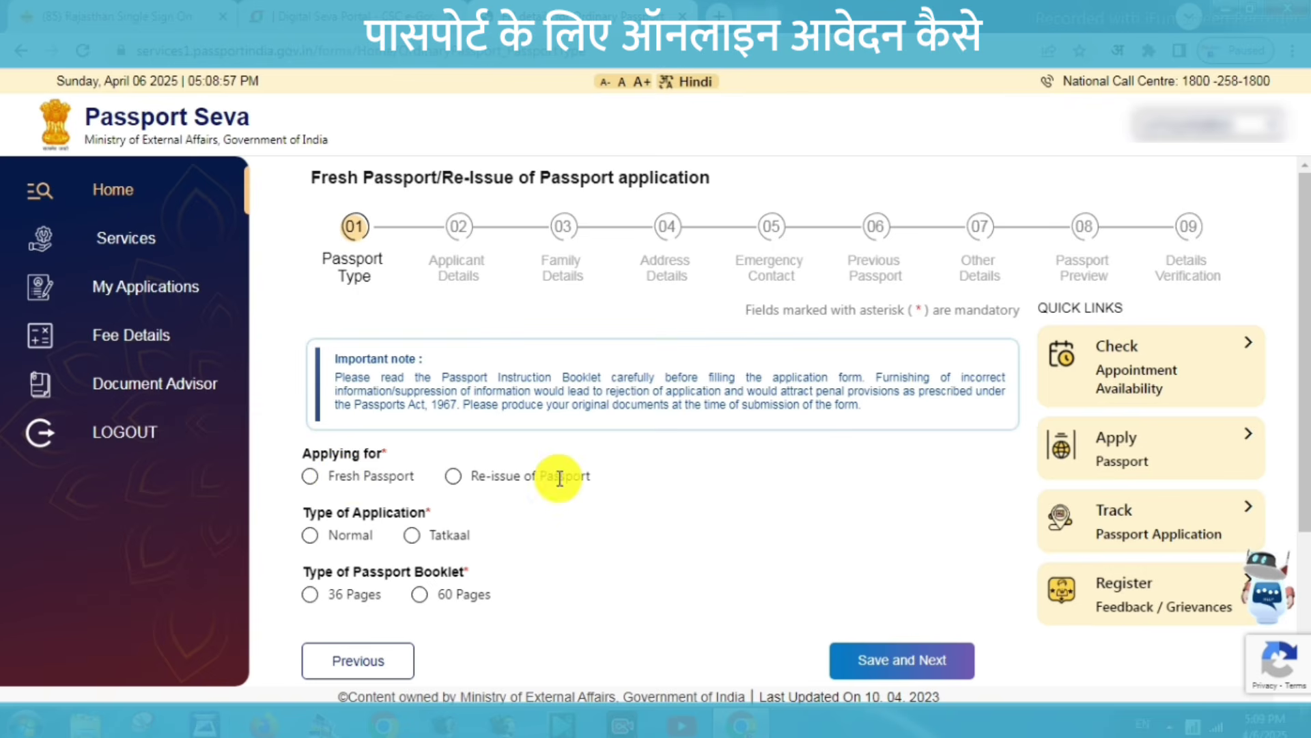
Choose Fresh Passport, Normal and 36 Pages, then save and go to Applicant Details.
left_click(312, 477)
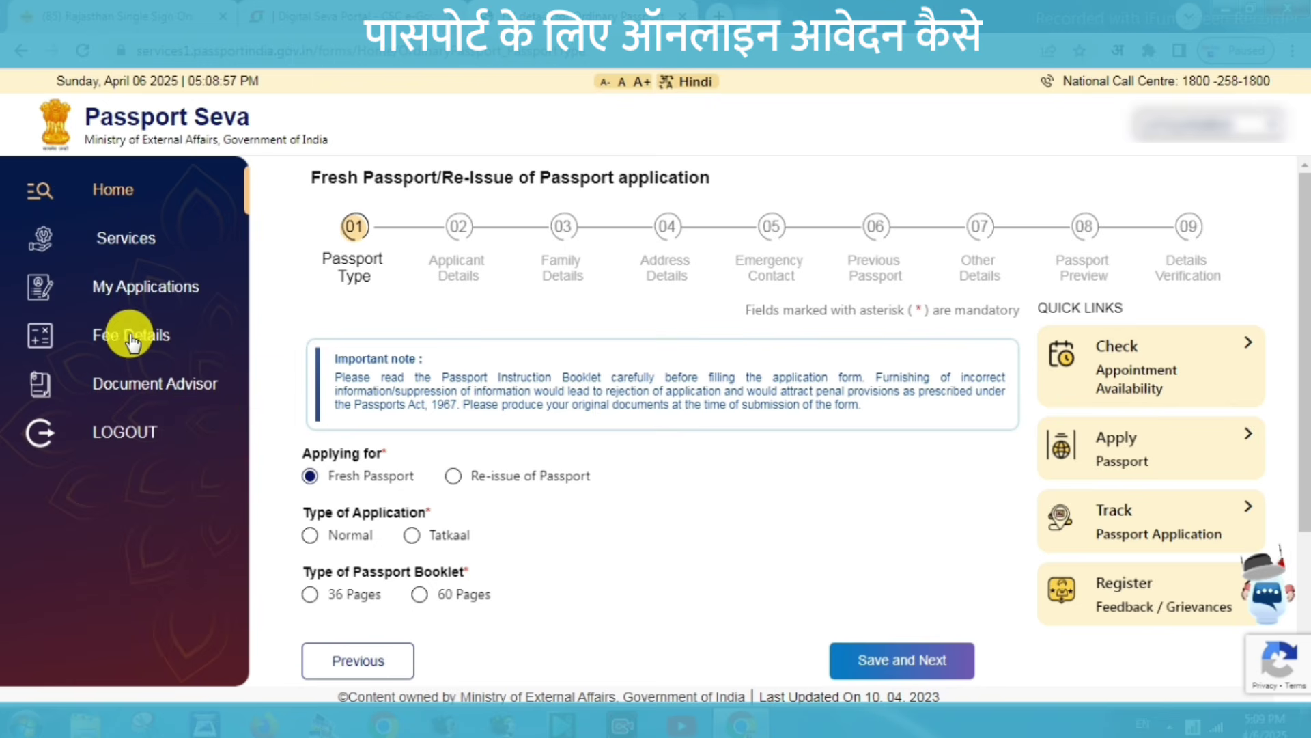
left_click(310, 536)
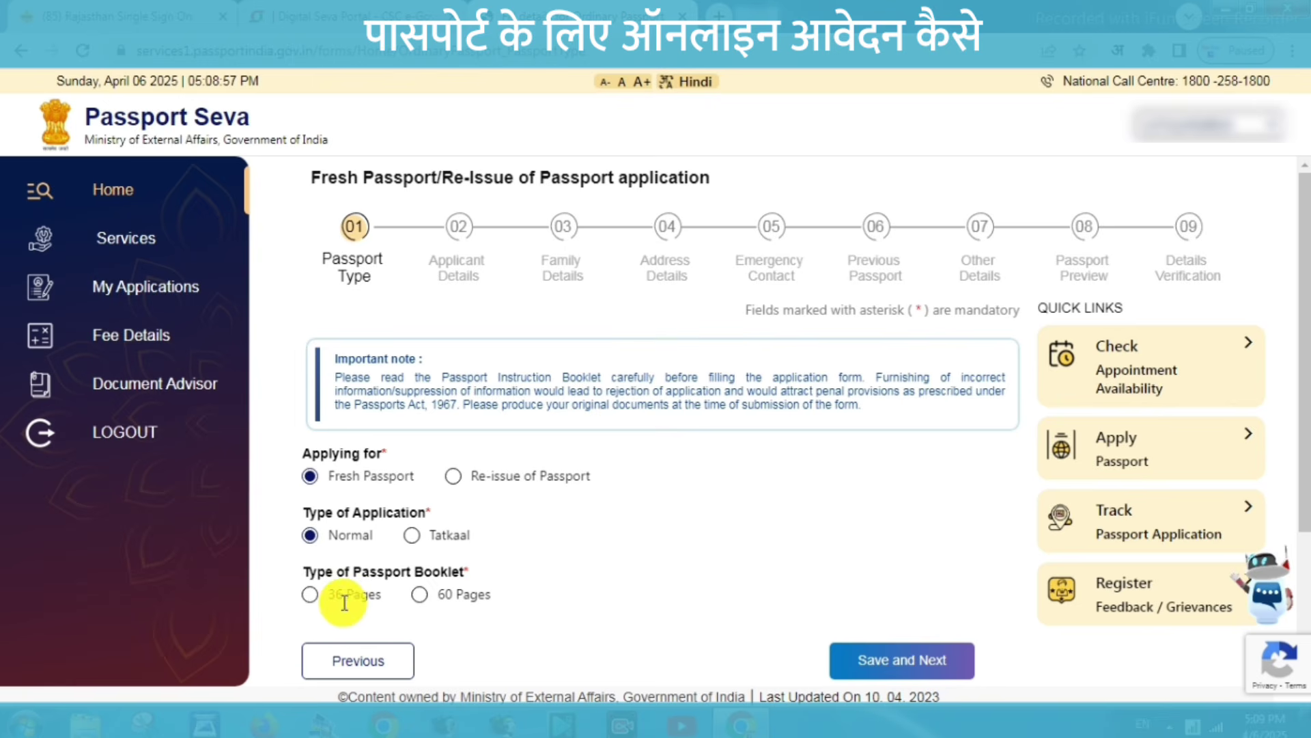
left_click(309, 595)
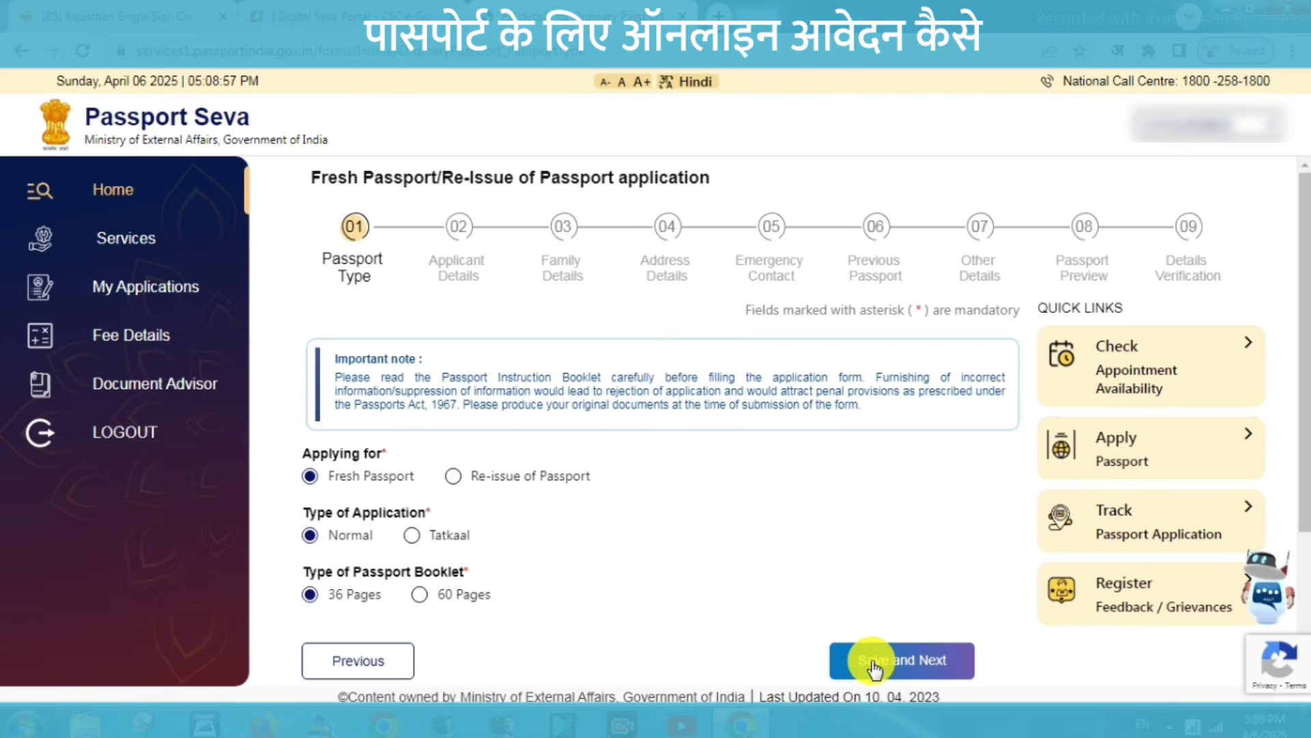
left_click(875, 661)
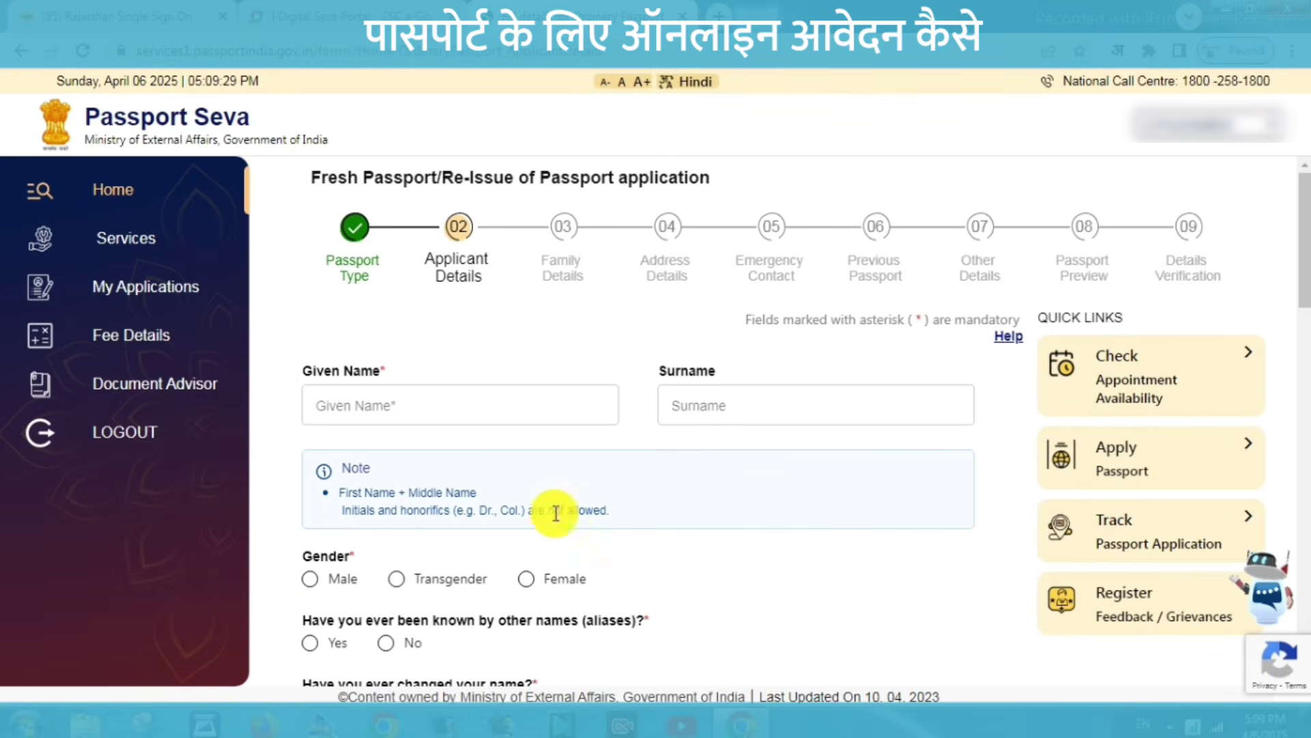
Fill the given name and surname fields, set gender Male, and answer No to aliases and name change.
left_click(370, 406)
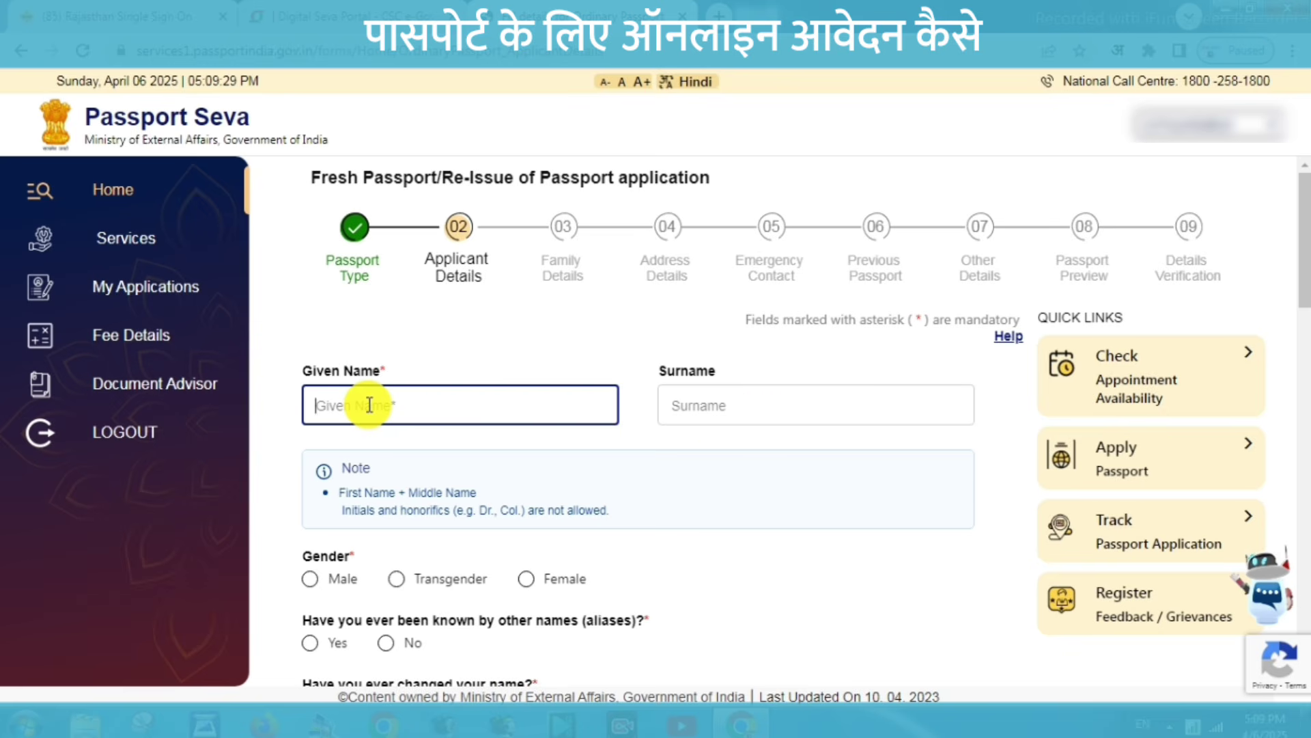
left_click(729, 398)
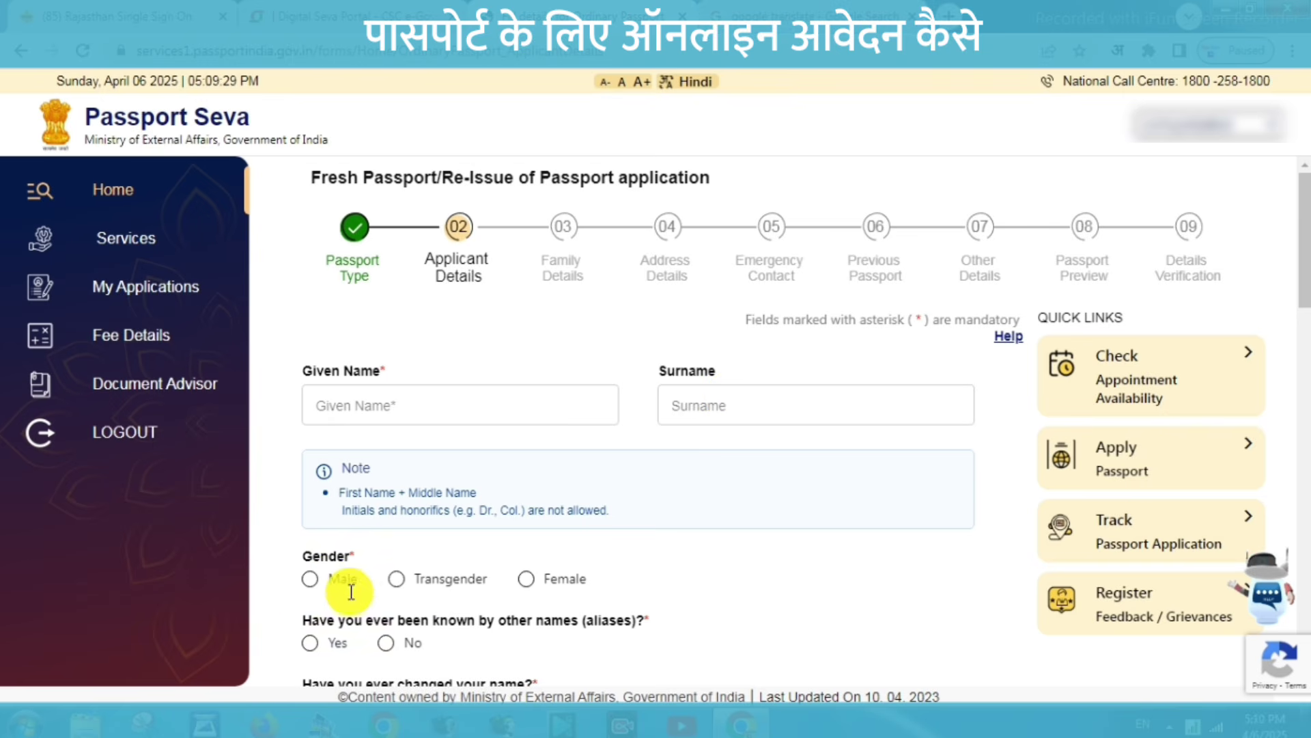
left_click(317, 581)
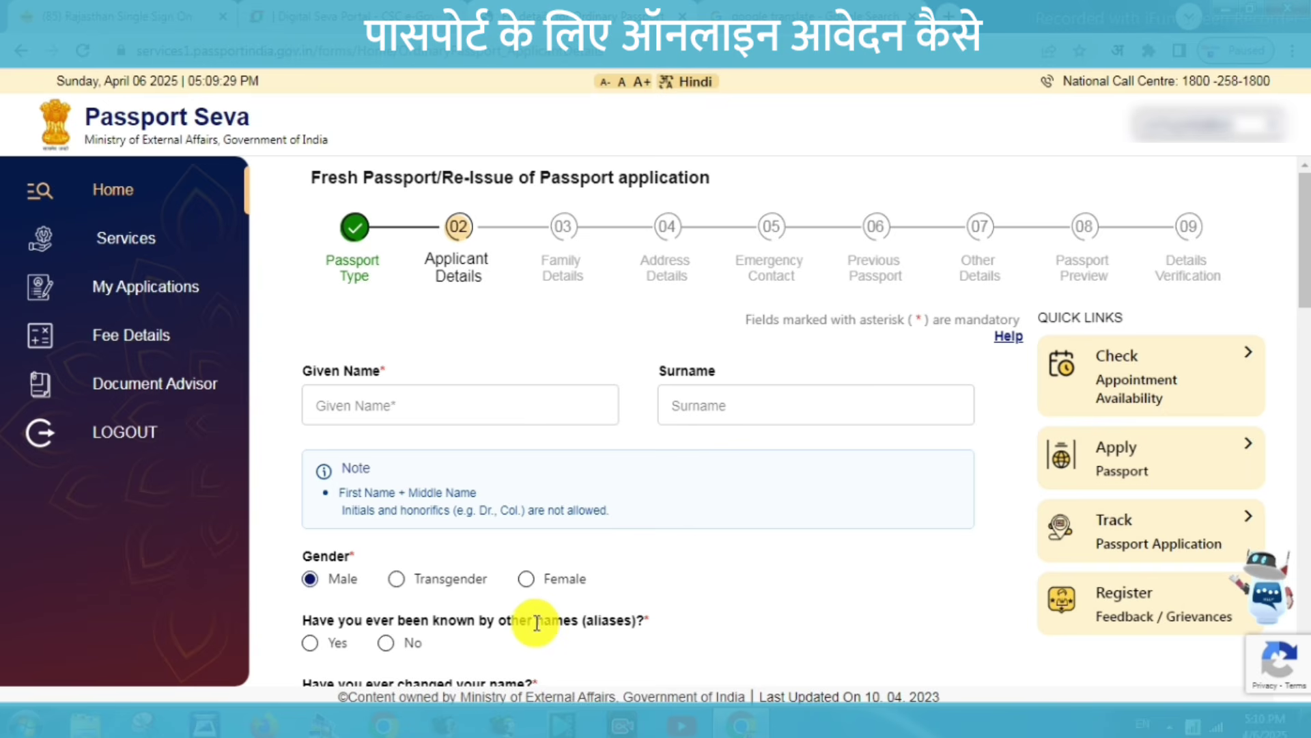
left_click(386, 643)
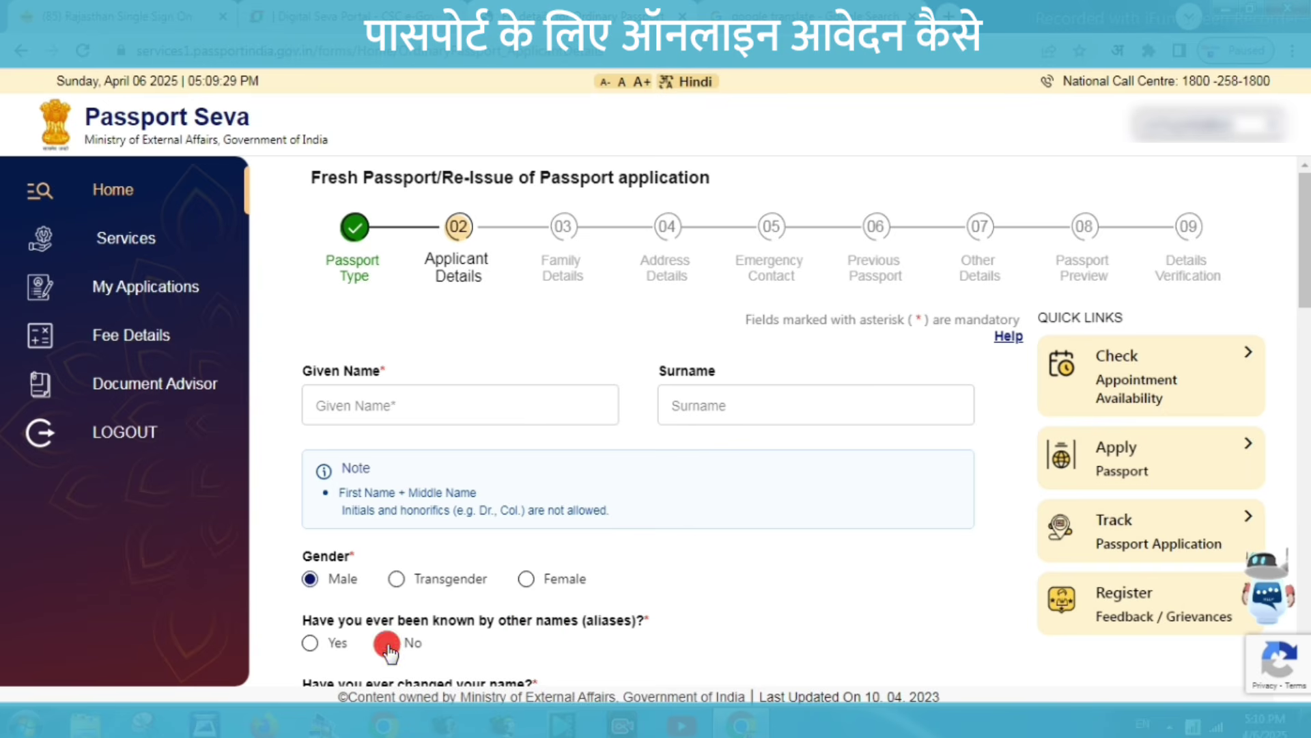
scroll(1170, 284, "down", 7)
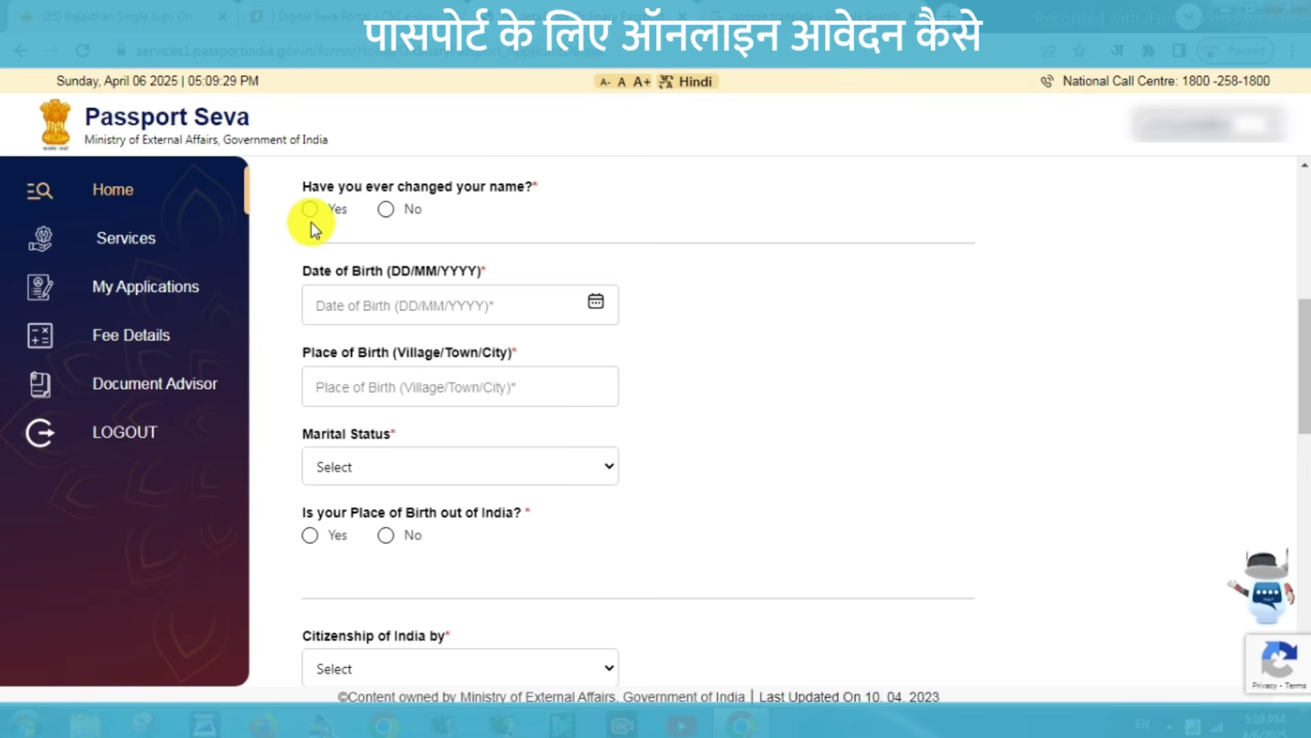
left_click(386, 212)
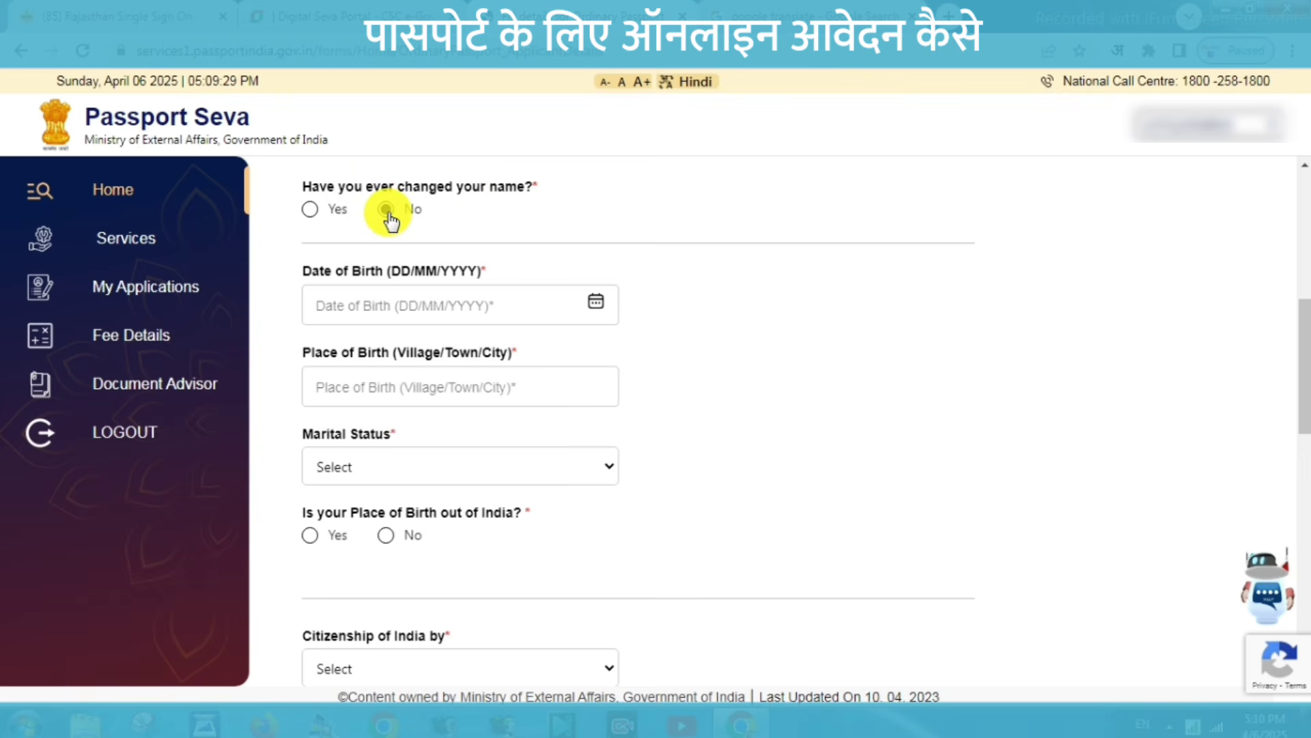
Fill the date and place of birth and set marital status to Single.
left_click(326, 309)
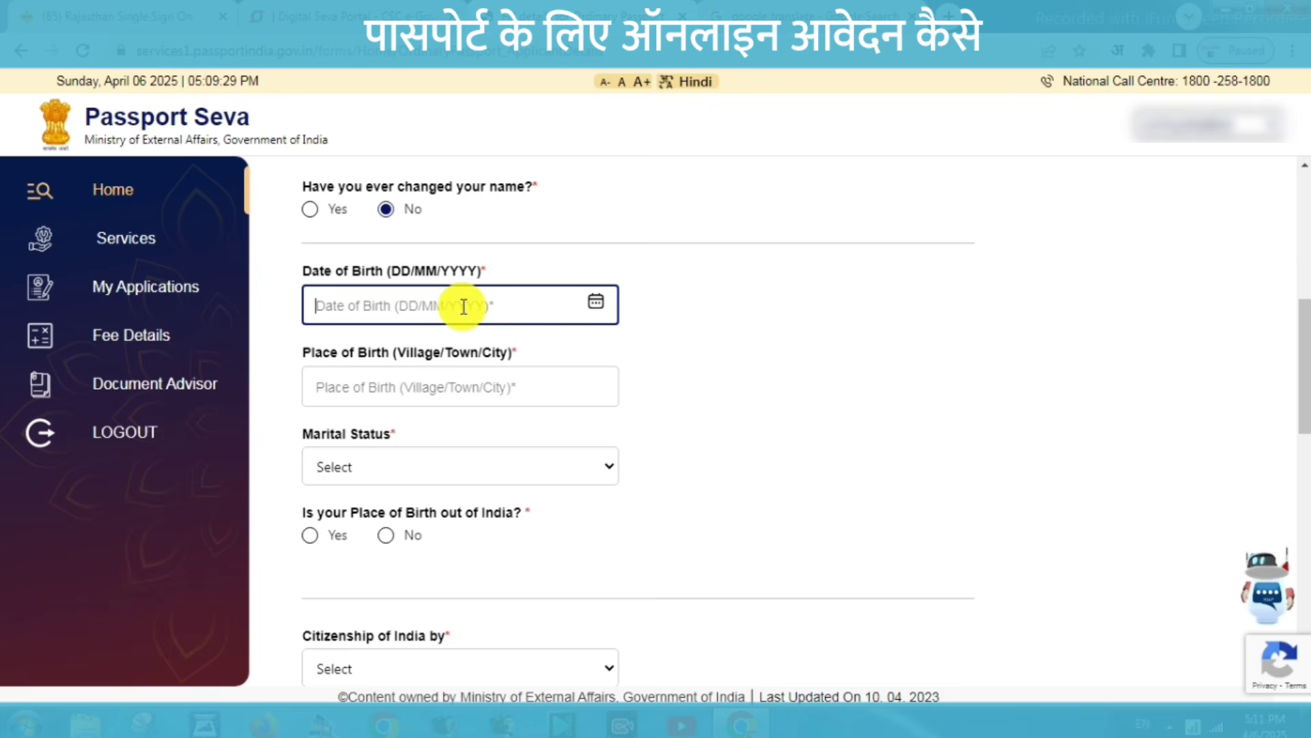
left_click(355, 388)
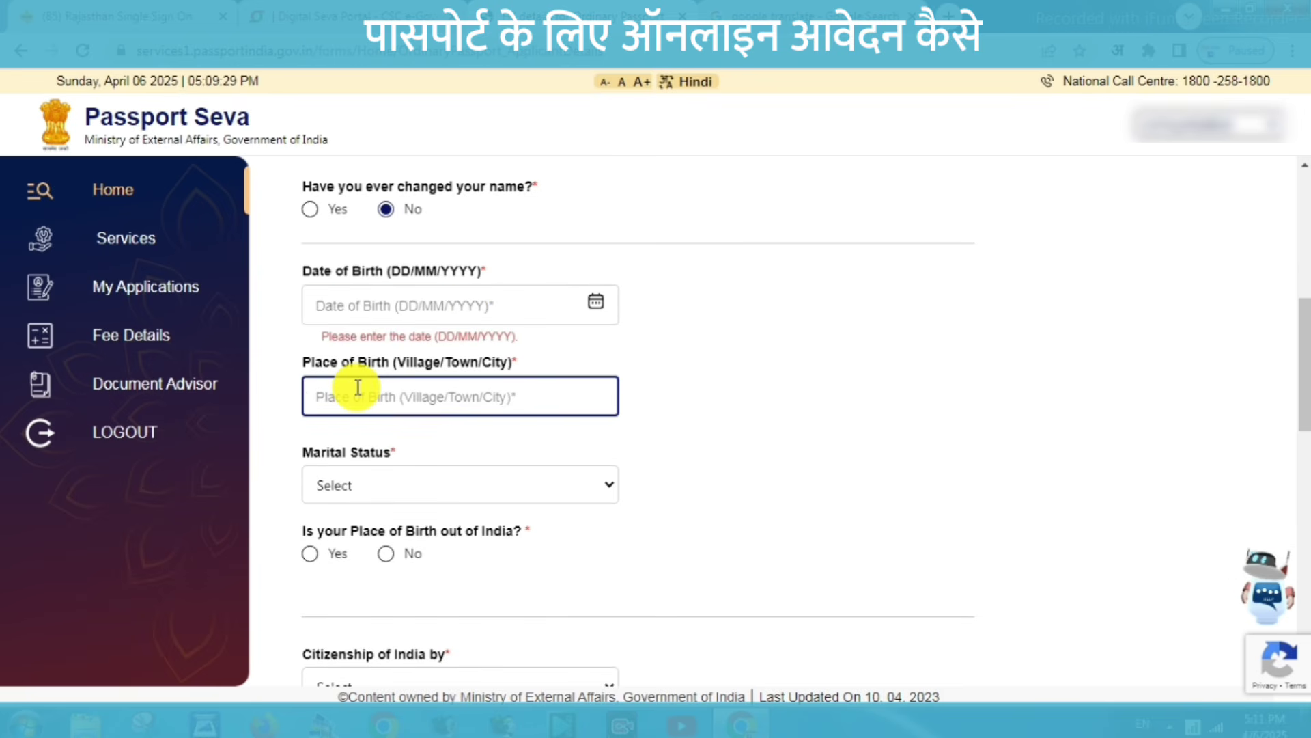
left_click(413, 498)
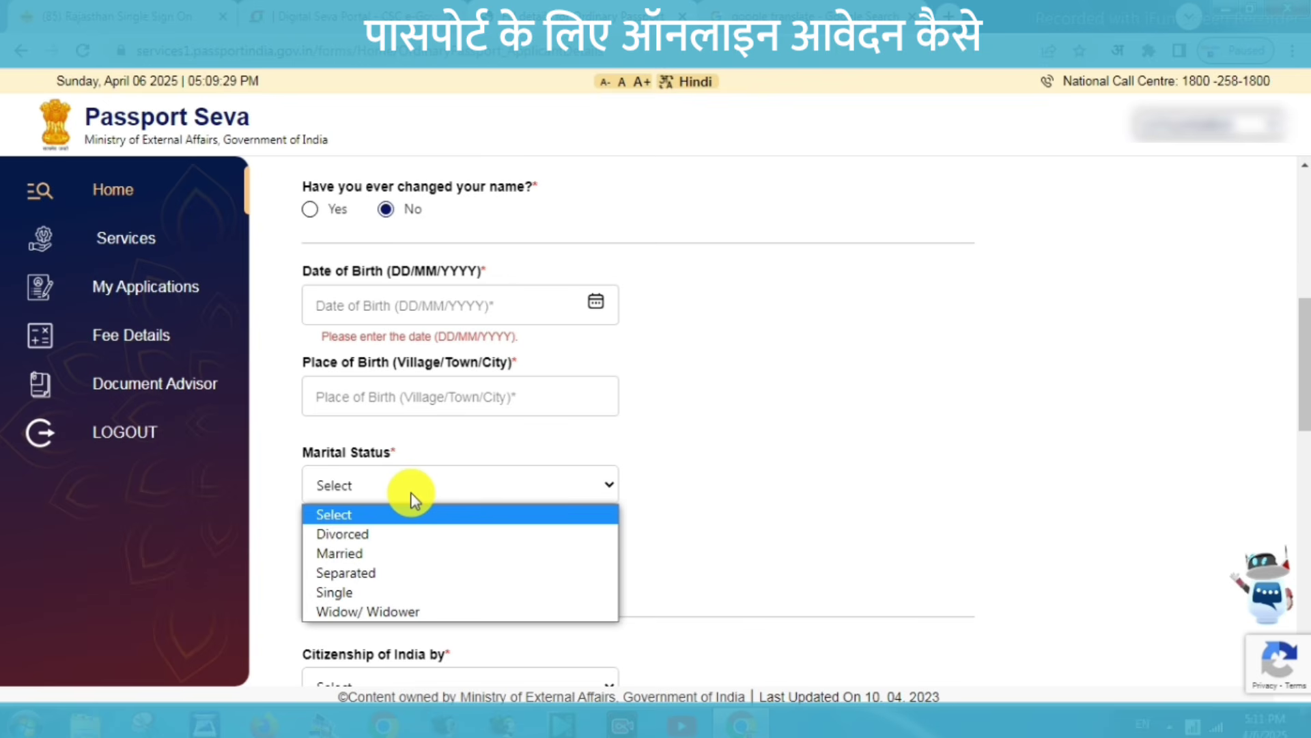
left_click(352, 598)
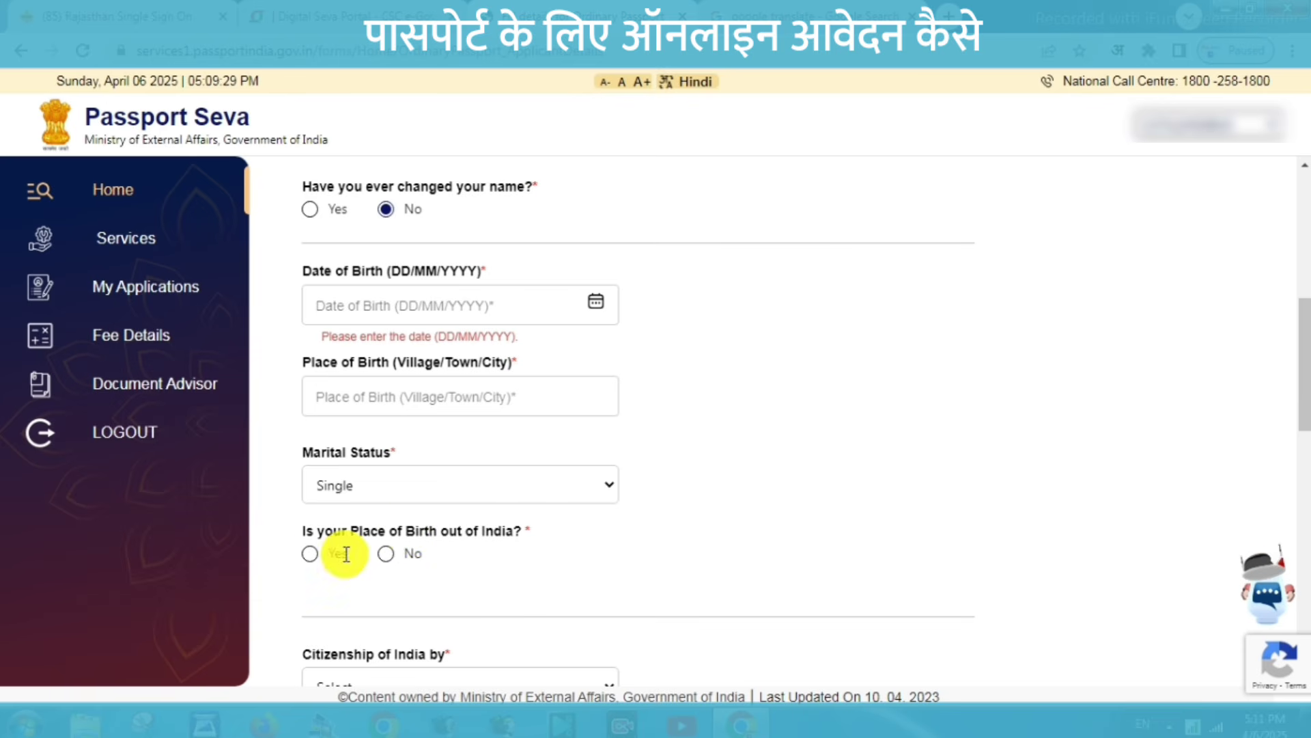
Mark the birthplace as within India, with state Rajasthan and district Pali.
left_click(386, 555)
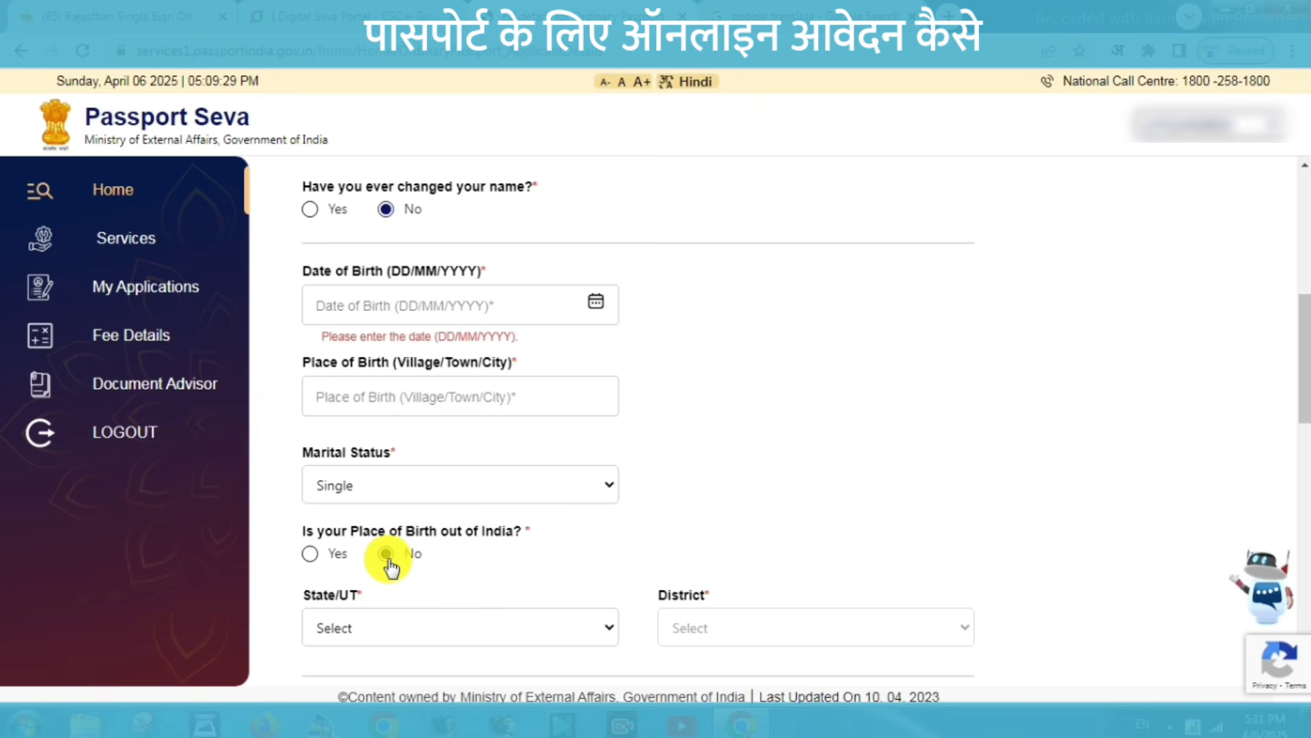
left_click(535, 631)
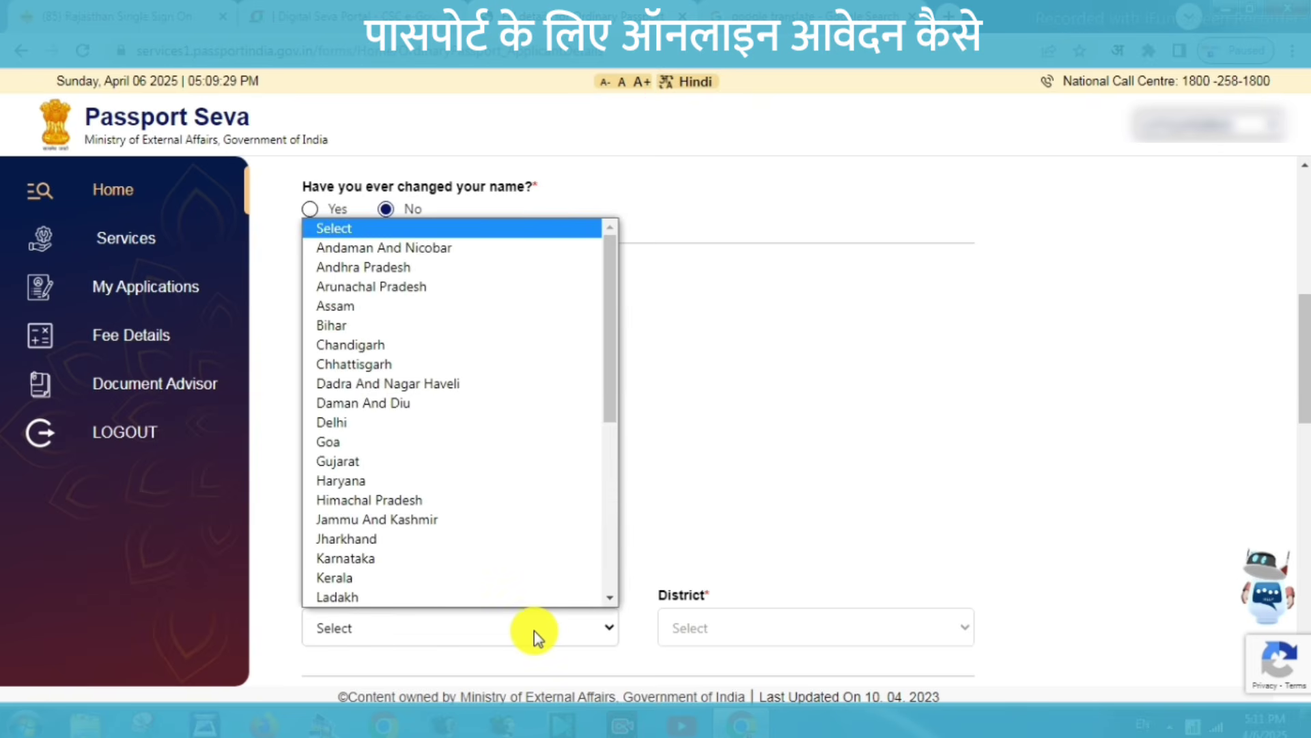
key("r")
key("Return")
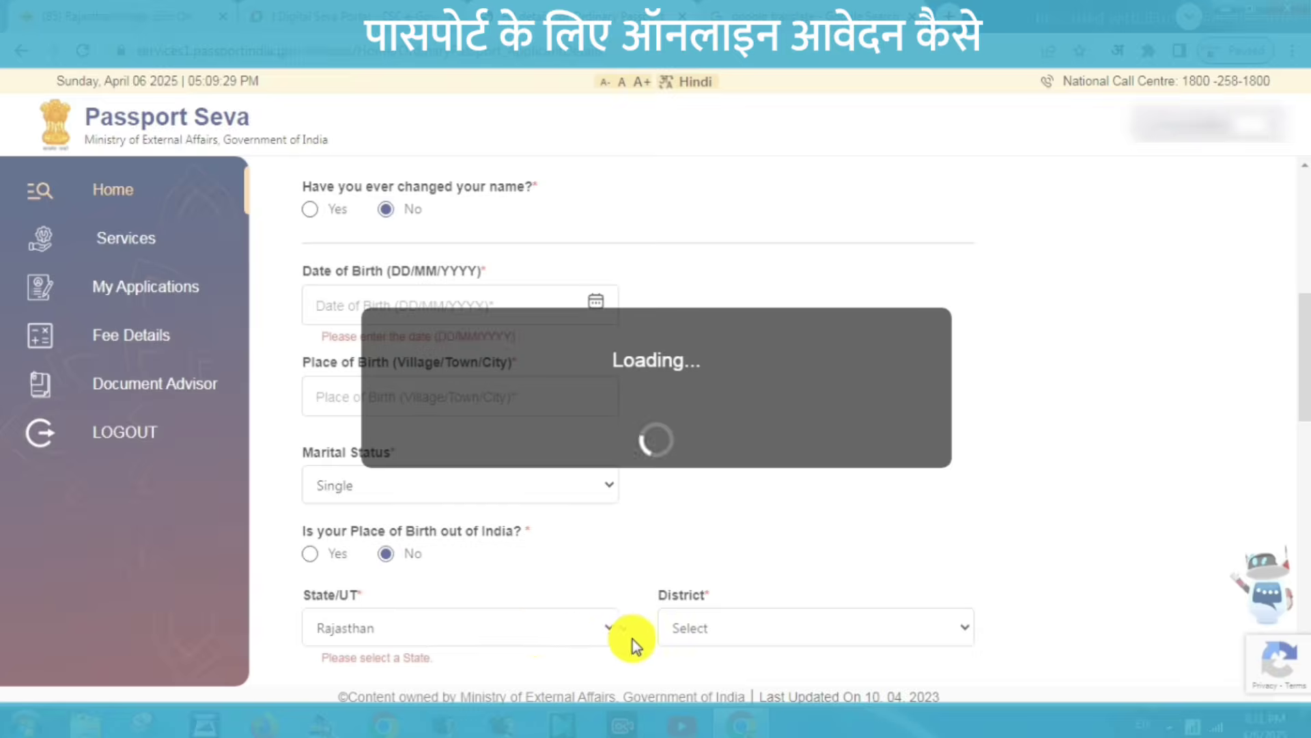
right_click(731, 628)
left_click(722, 630)
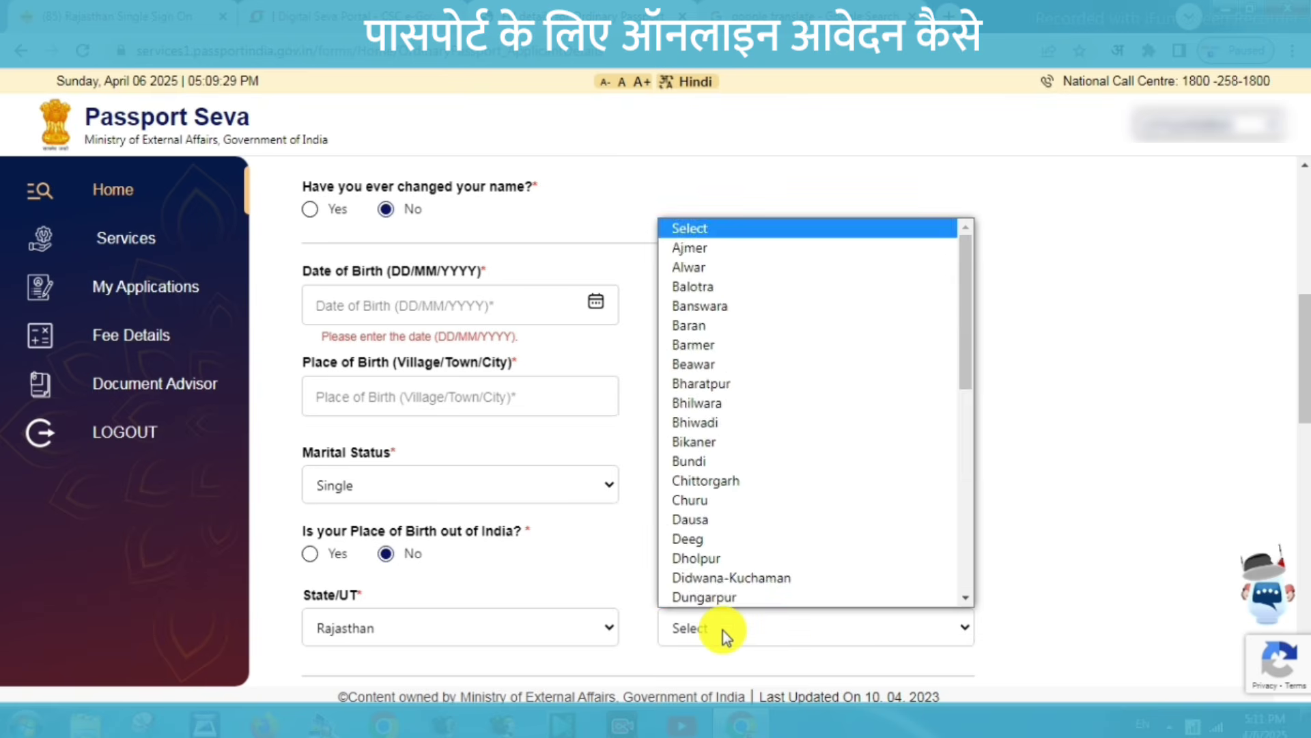
key("p")
key("Return")
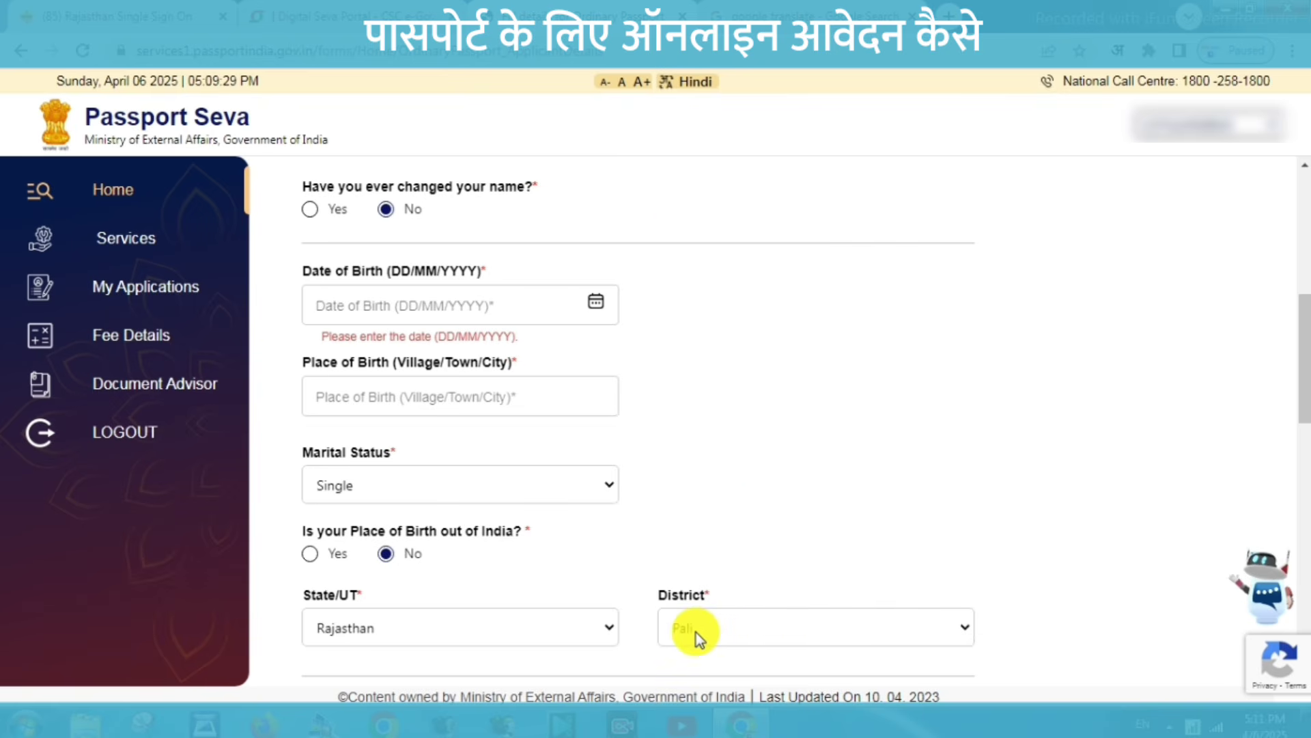
Set citizenship by Birth and leave the PAN and Voter Id entries empty.
scroll(702, 375, "down", 5)
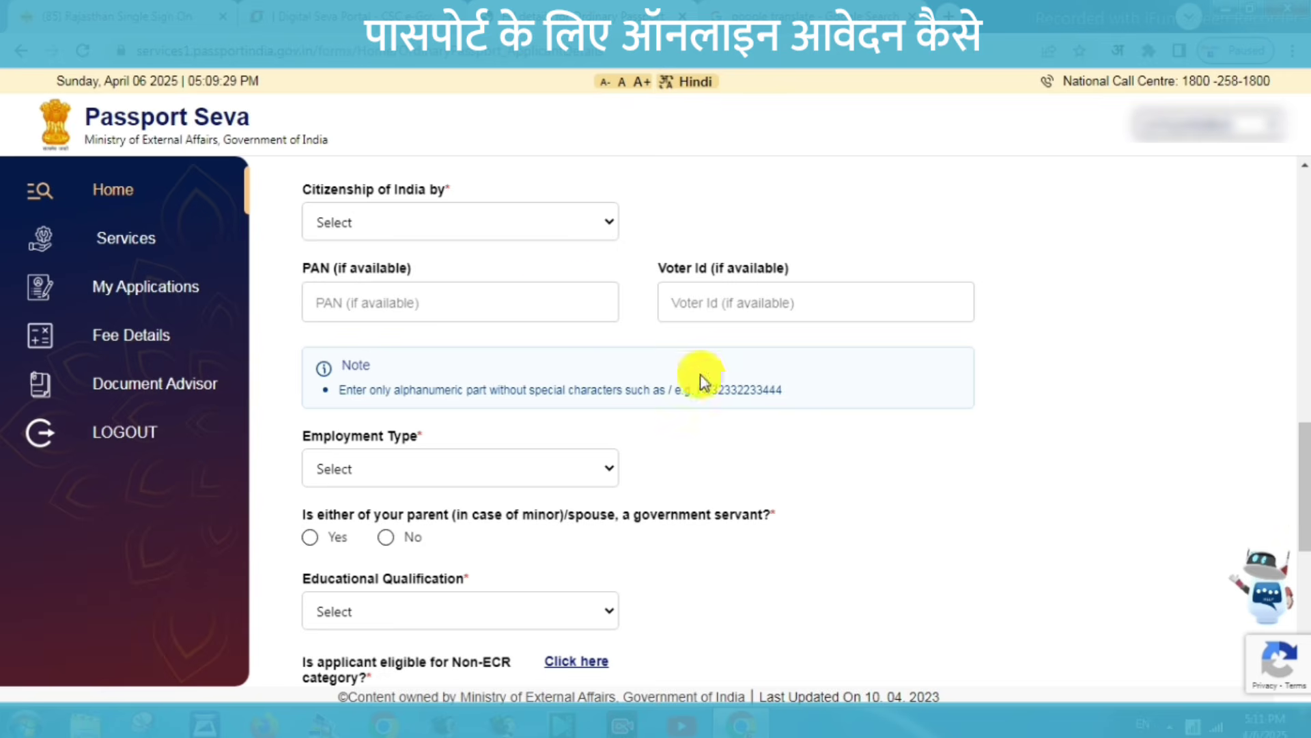
left_click(454, 228)
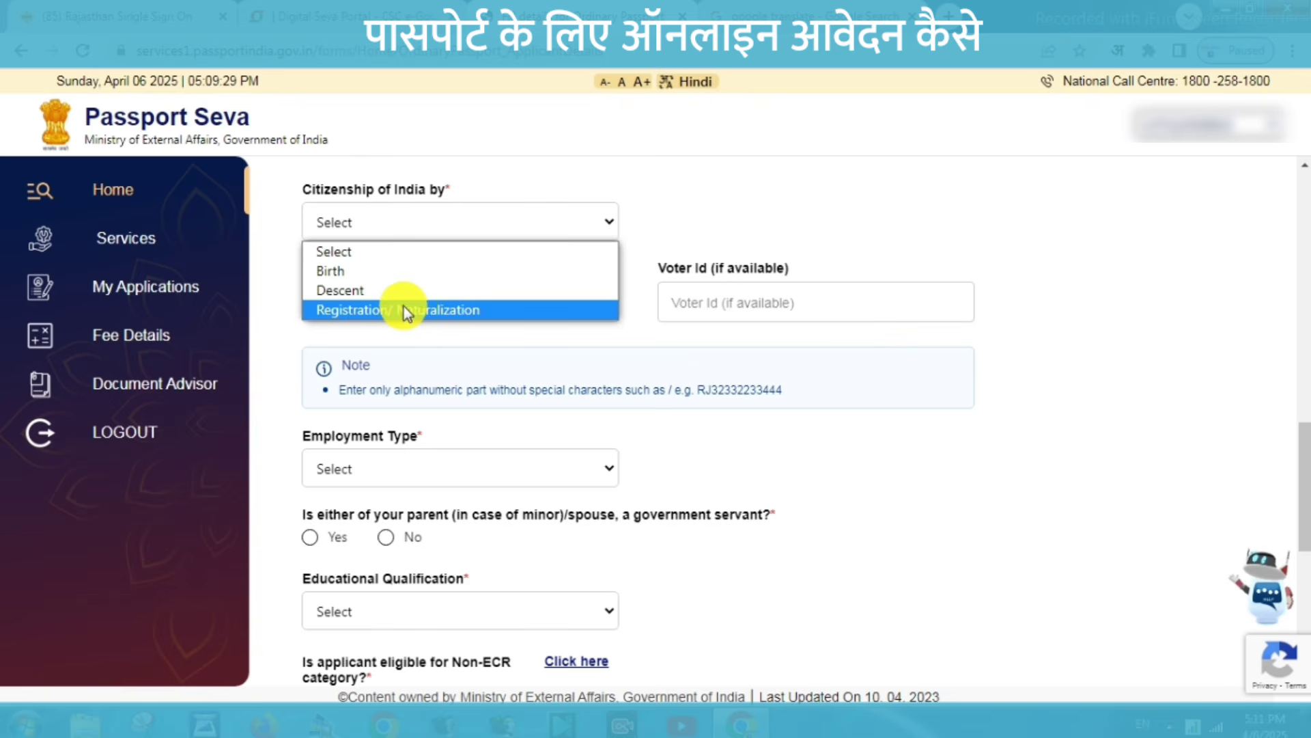
key("Escape")
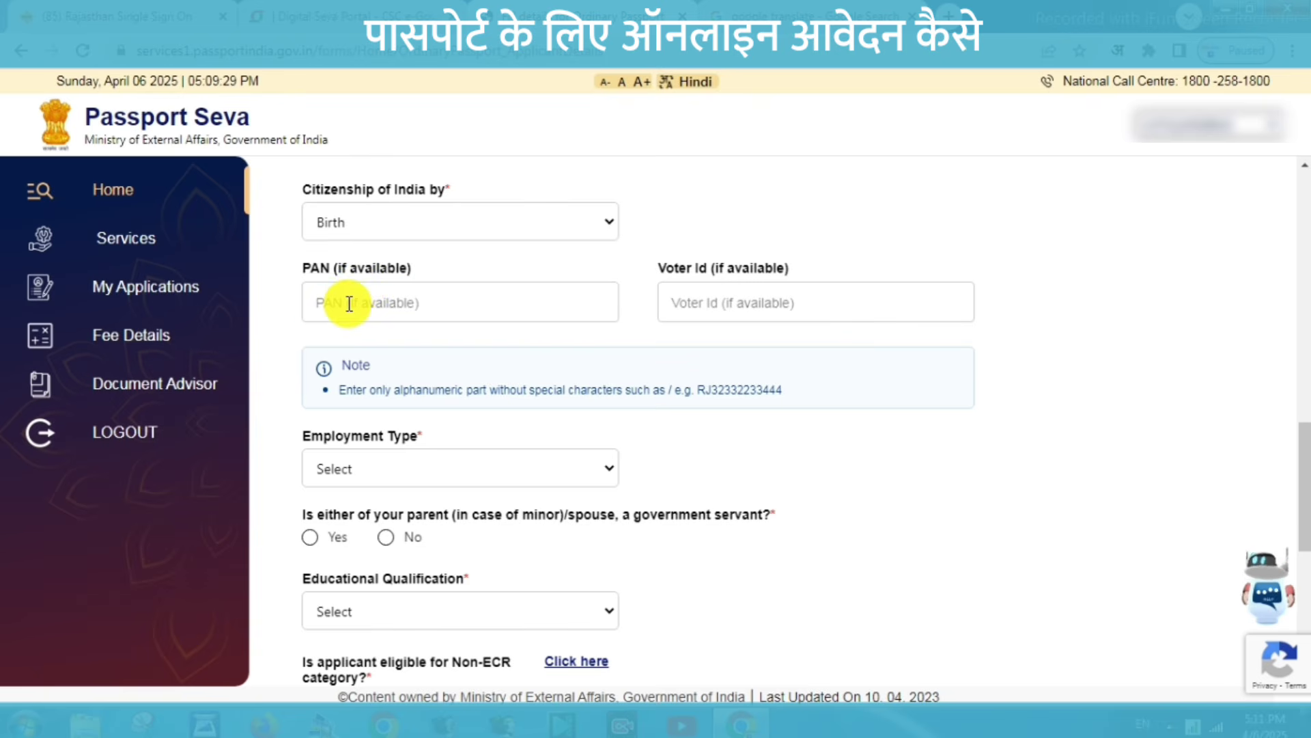
left_click(349, 303)
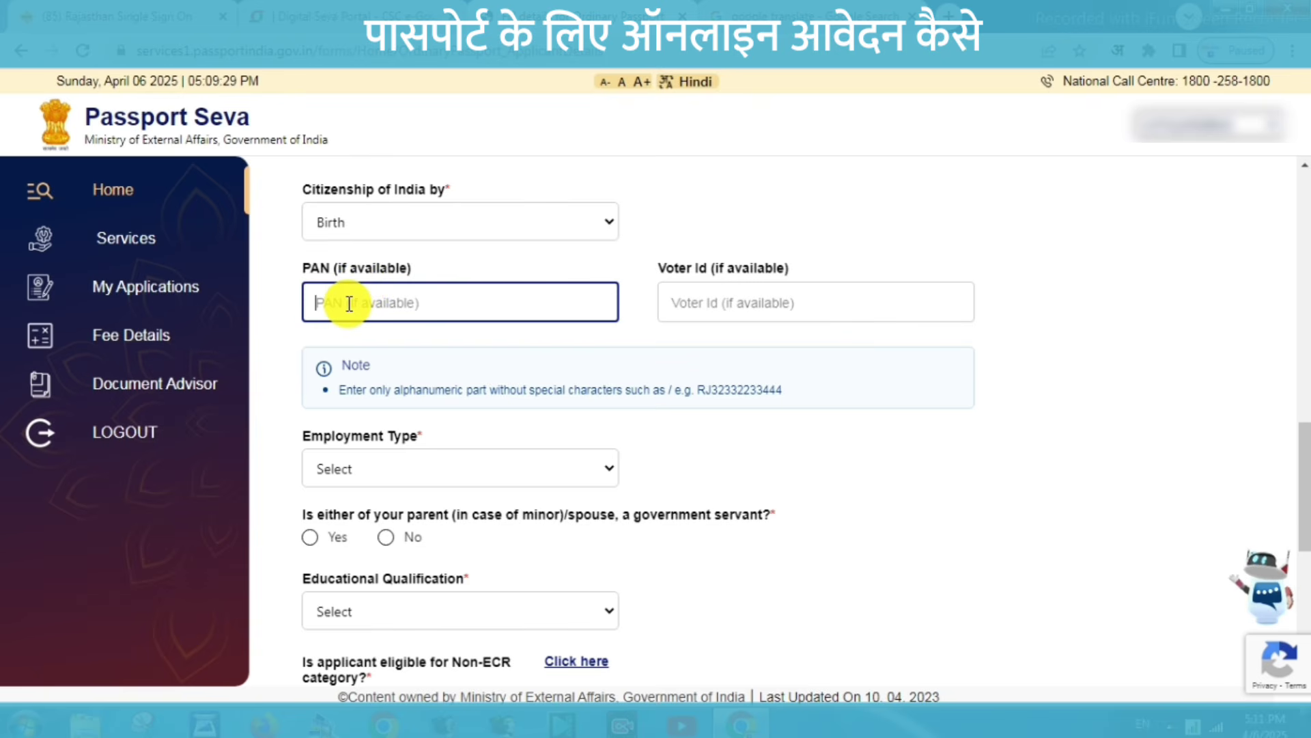
left_click(680, 303)
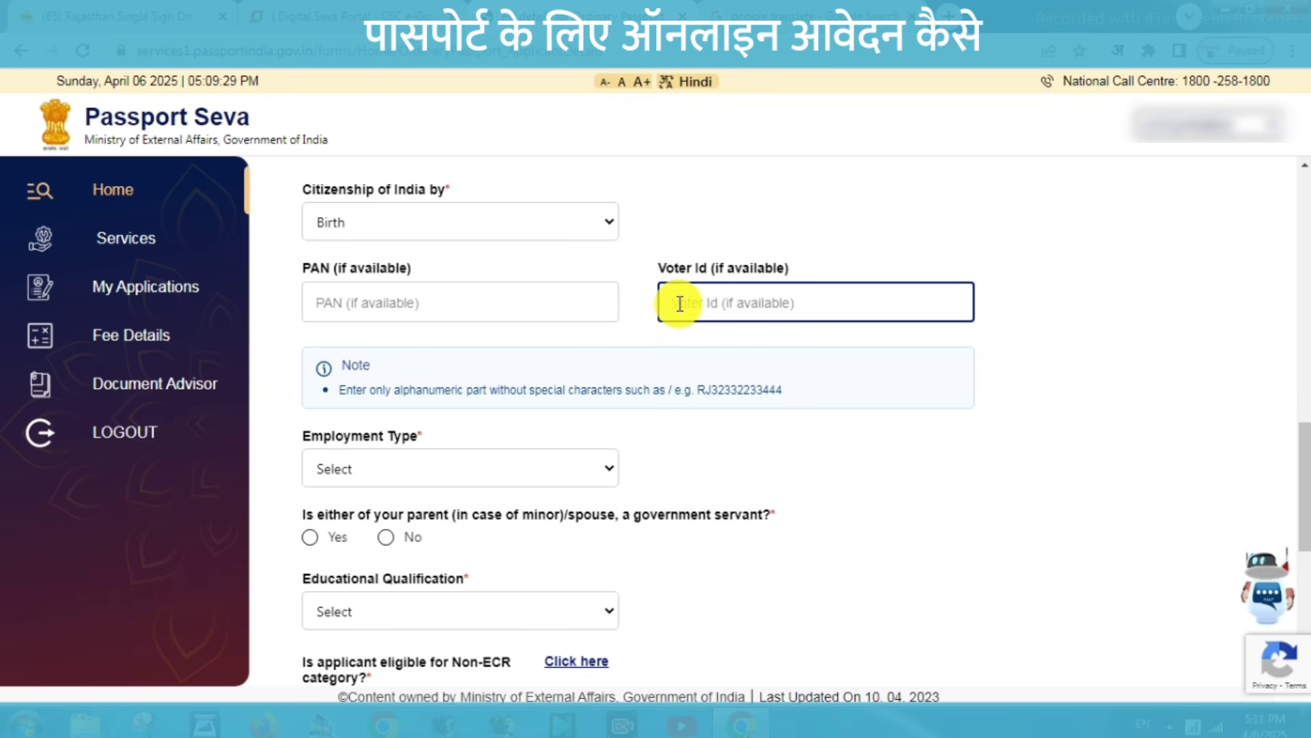
left_click(631, 428)
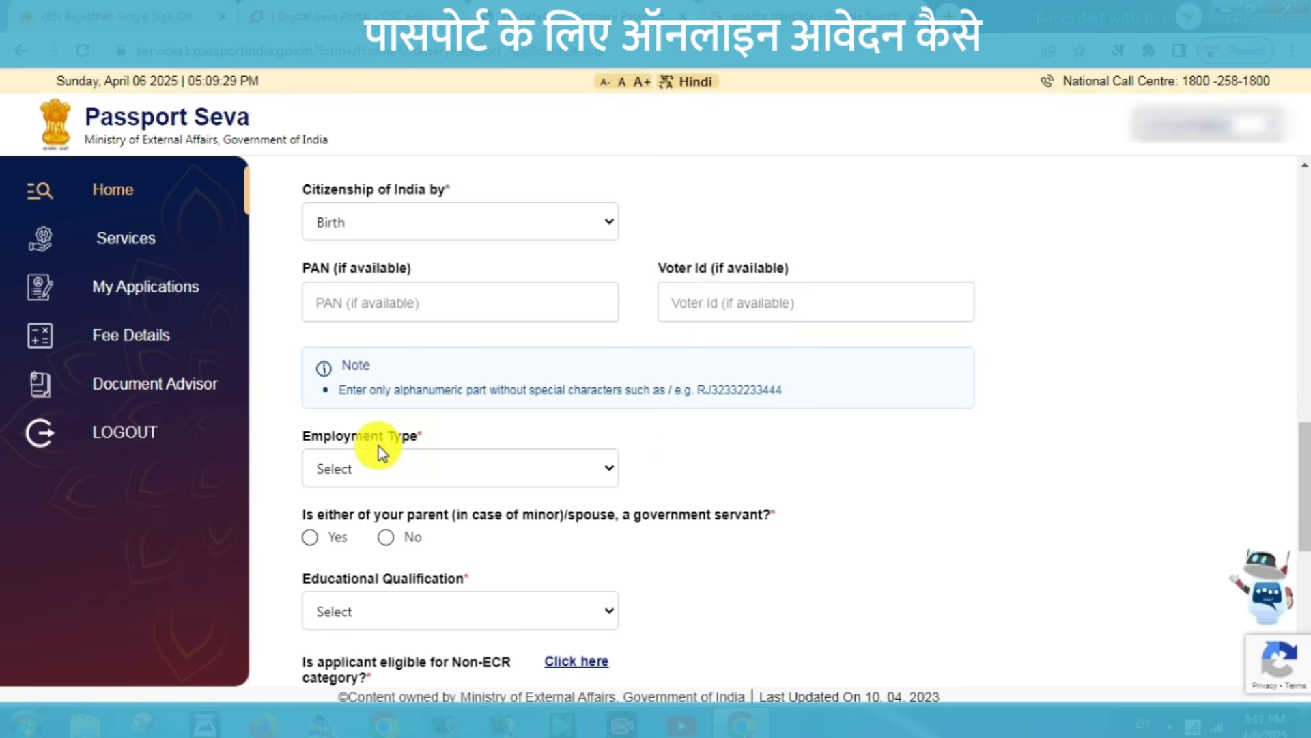
Set employment type to Self Employed and answer No to the government-servant parent/spouse question.
left_click(380, 458)
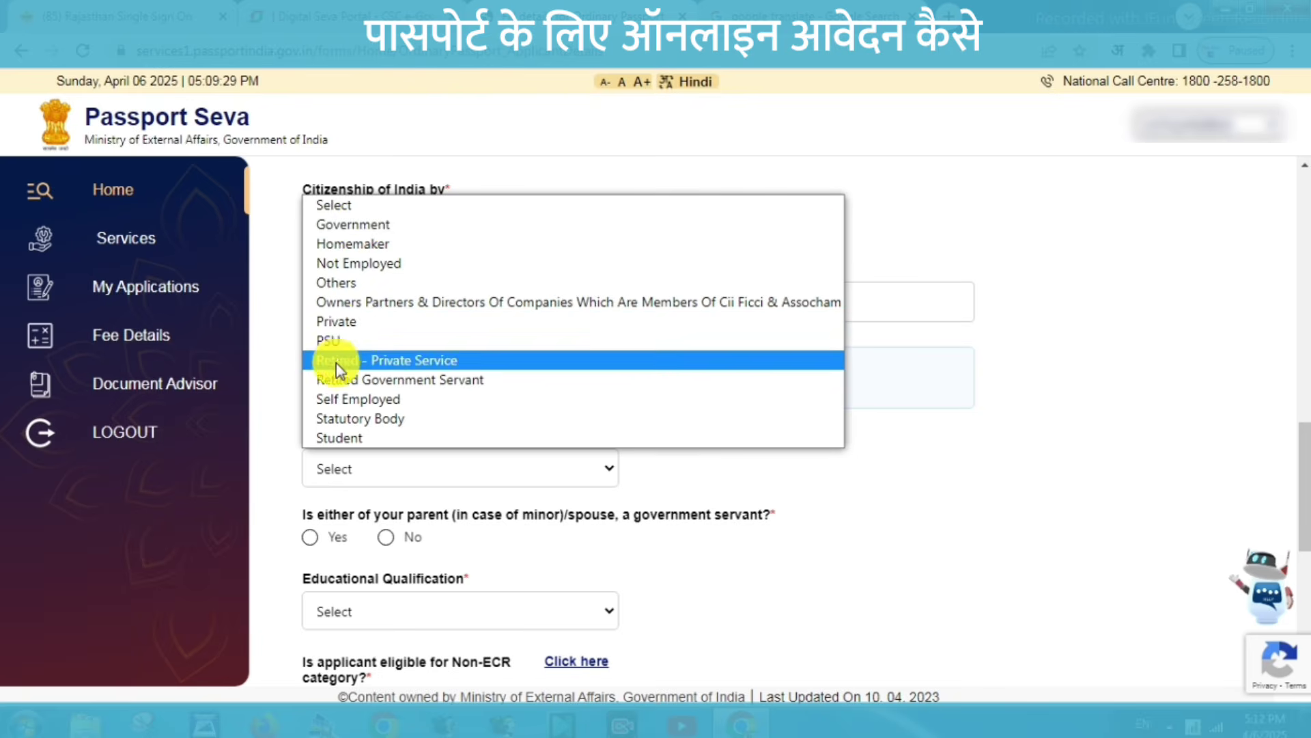
left_click(362, 399)
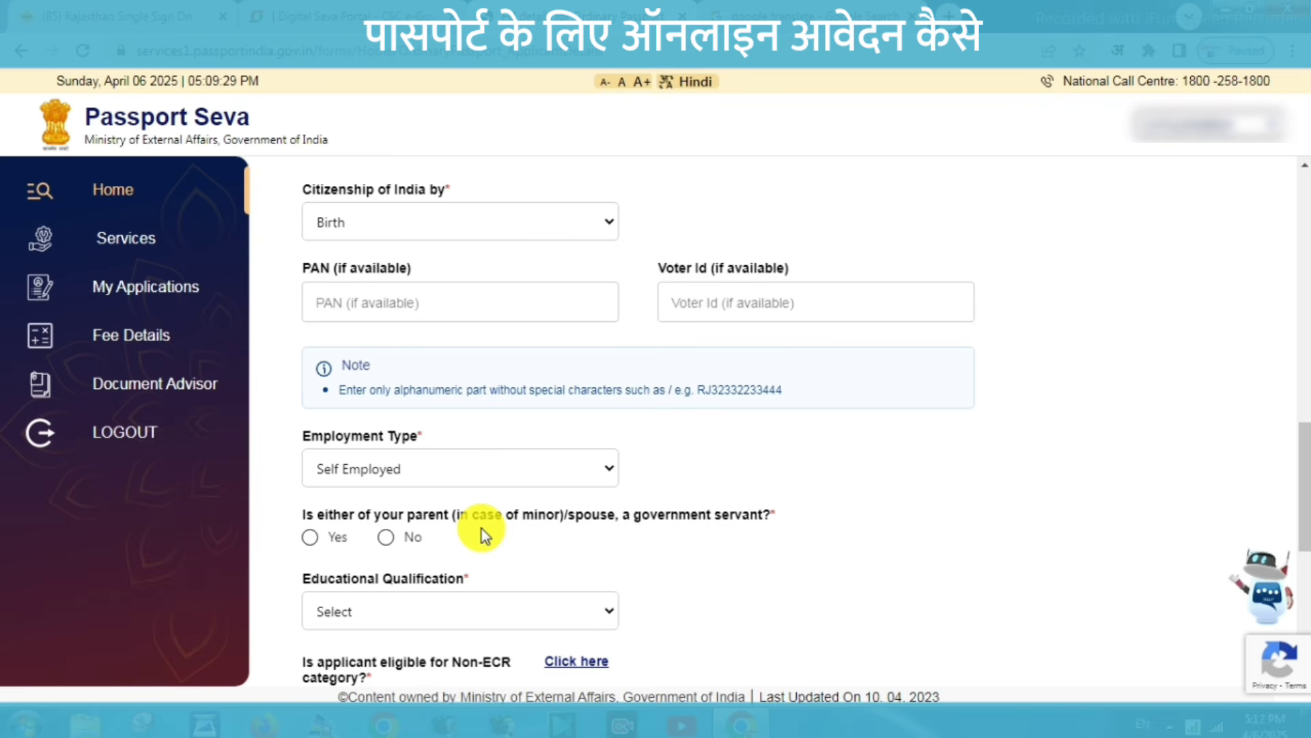
left_click(388, 537)
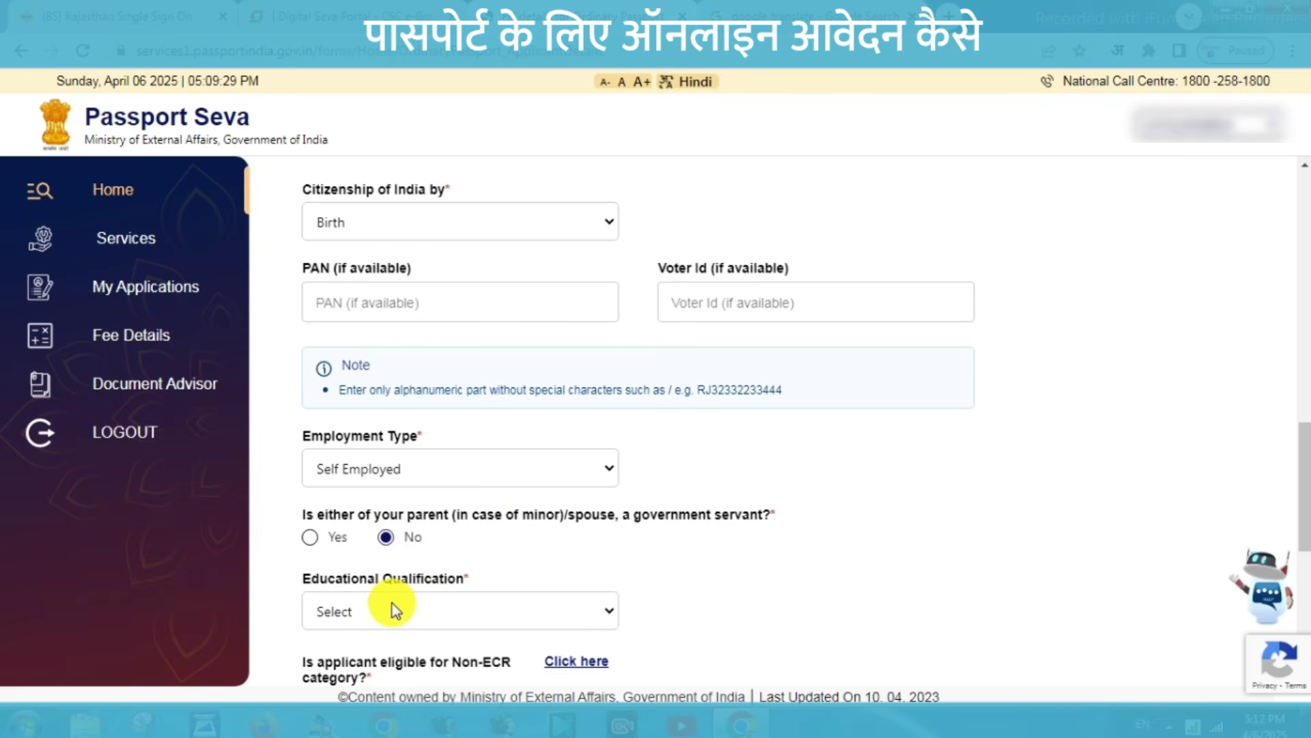
scroll(426, 609, "down", 5)
Set educational qualification to 10th Pass And Above and mark the applicant Non-ECR eligible.
left_click(455, 218)
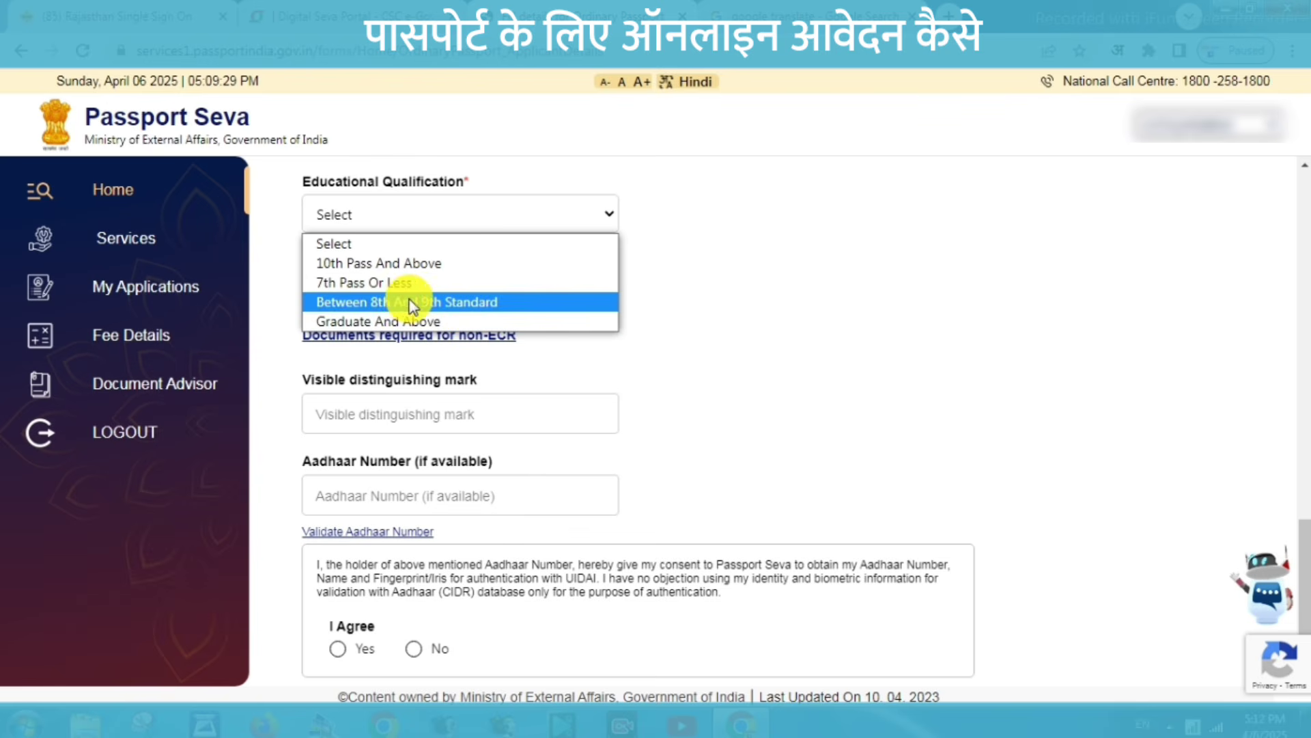
left_click(380, 283)
left_click(382, 214)
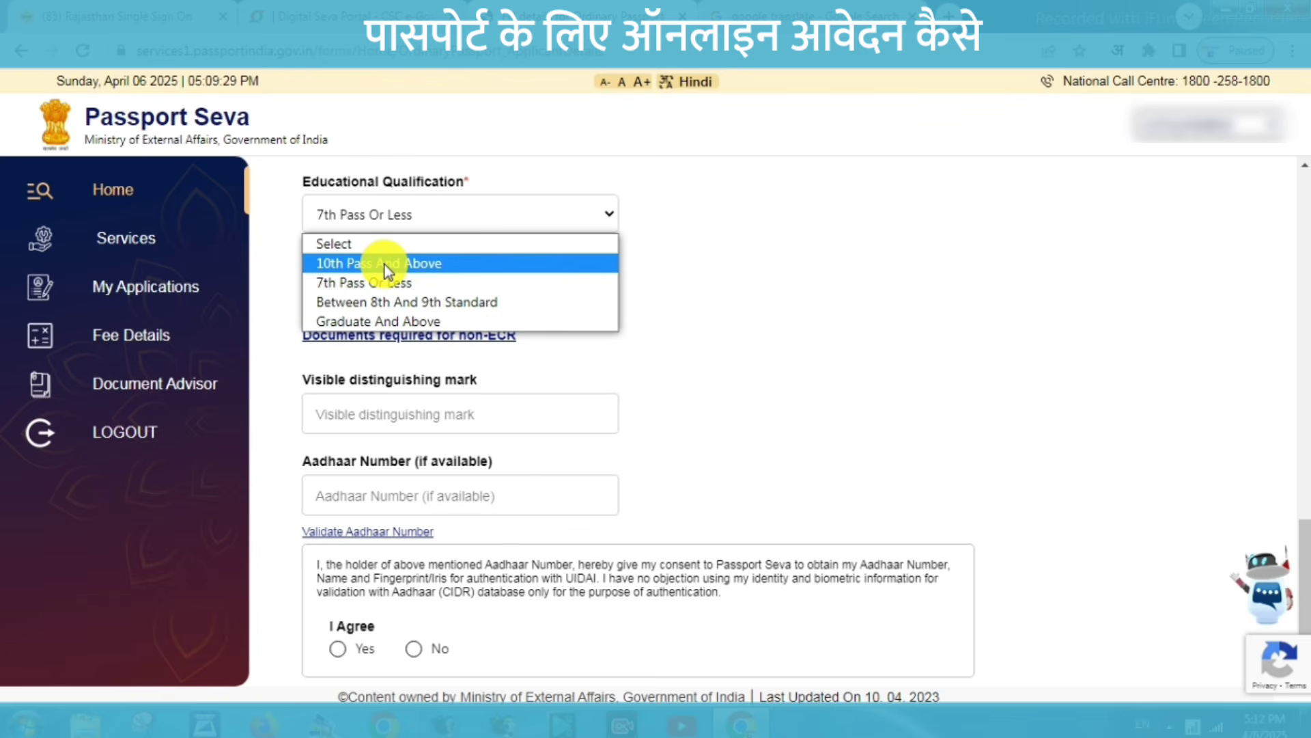
left_click(386, 267)
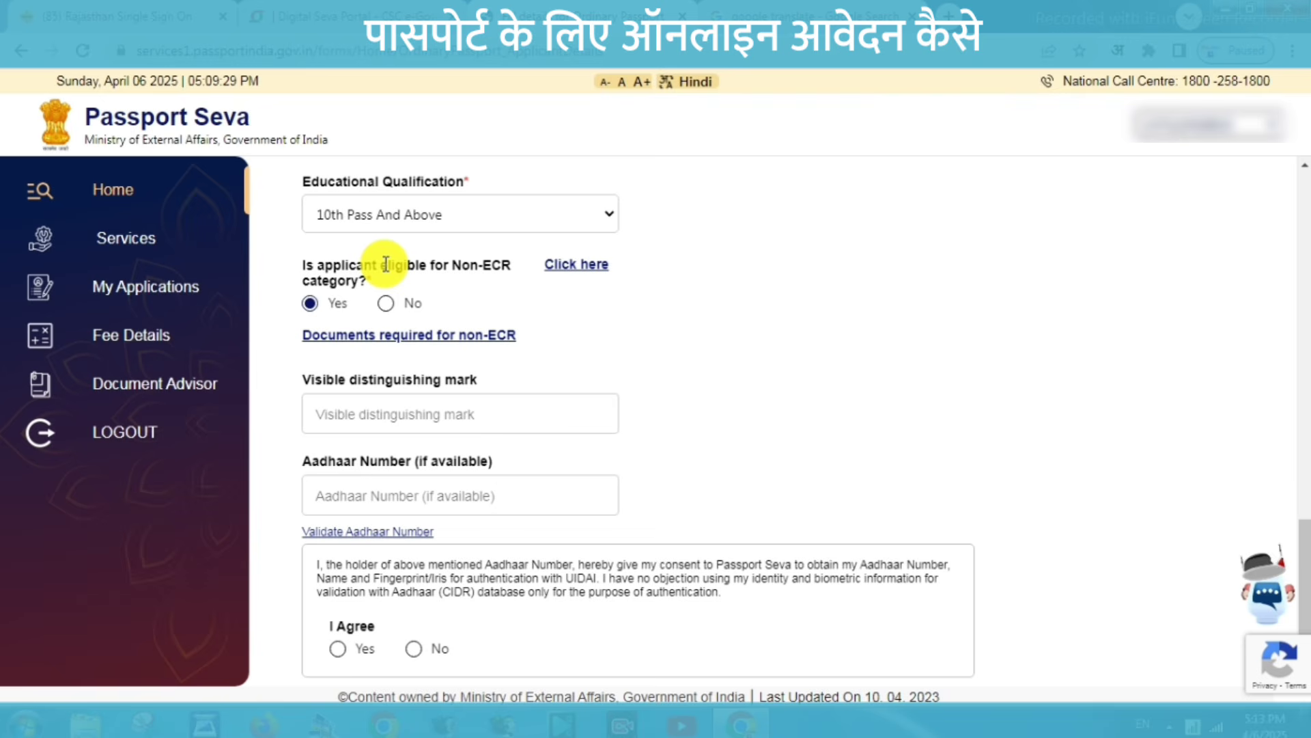
left_click(386, 308)
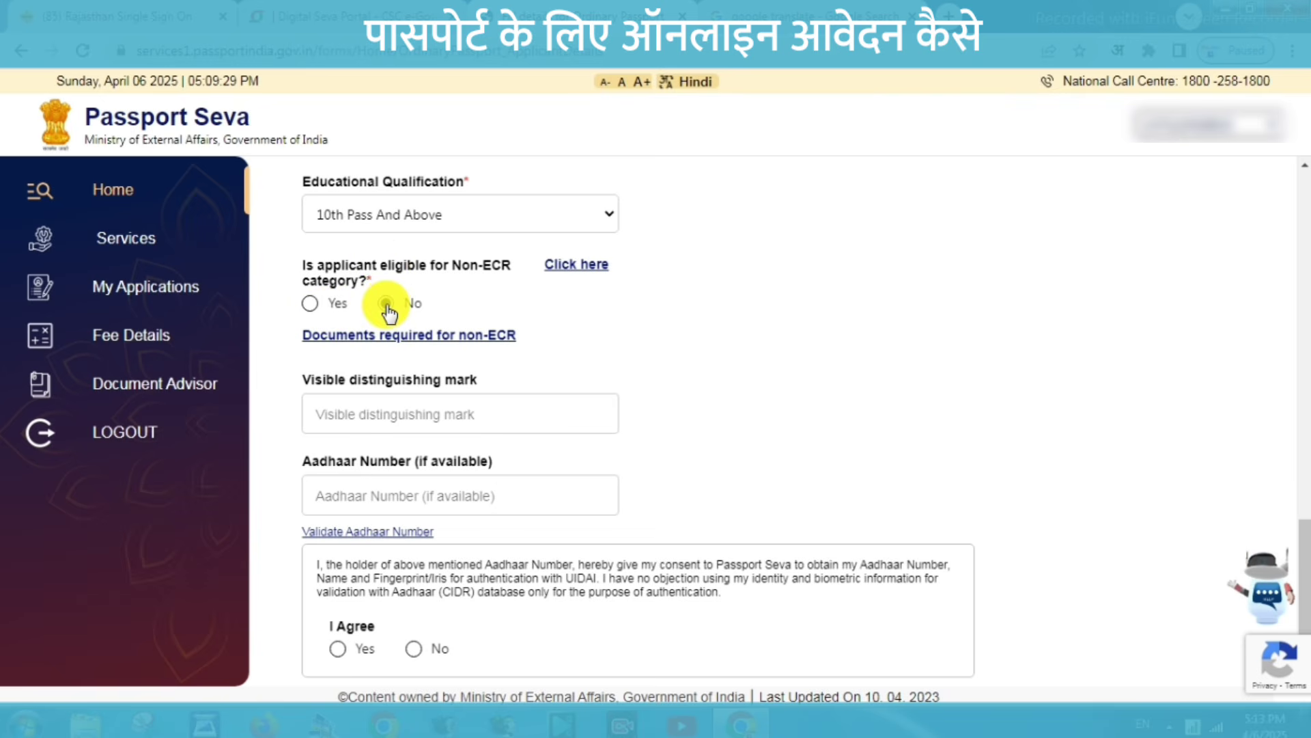
left_click(309, 309)
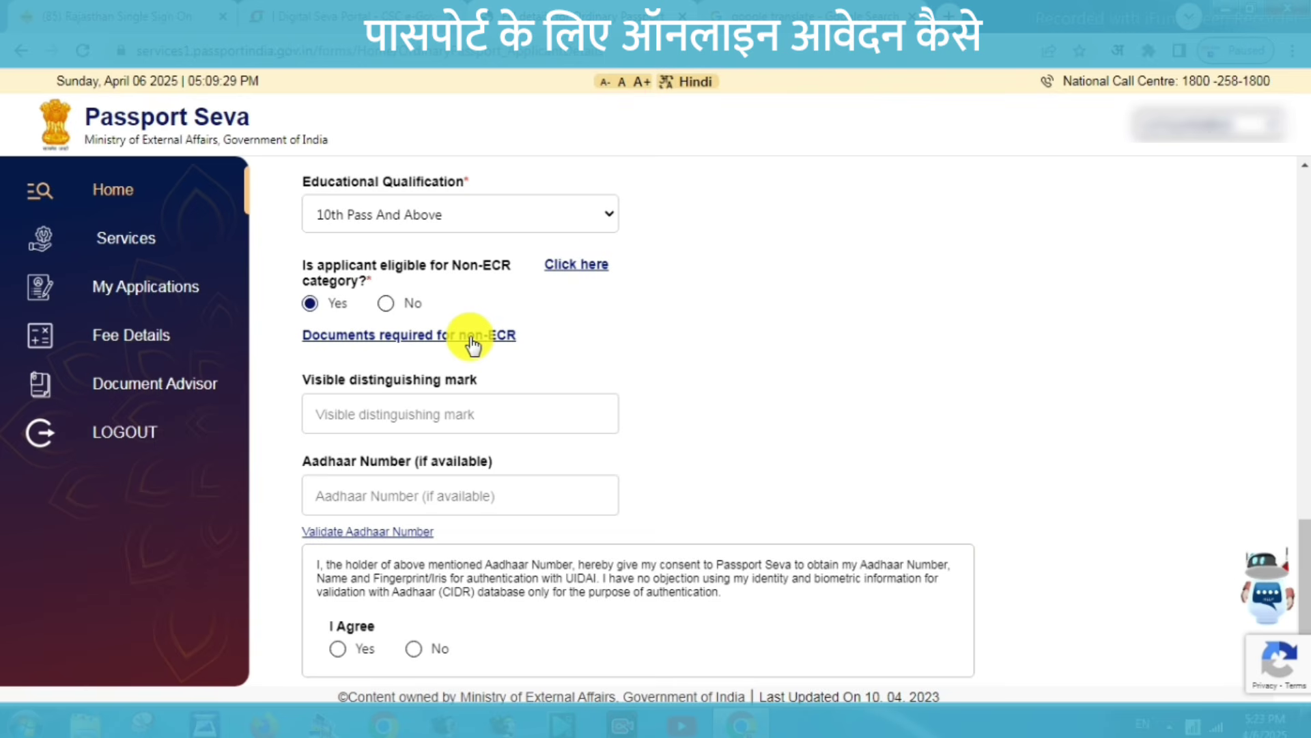
Fill the visible mark and Aadhaar entries, accept the Aadhaar consent, and save to family details.
left_click(330, 415)
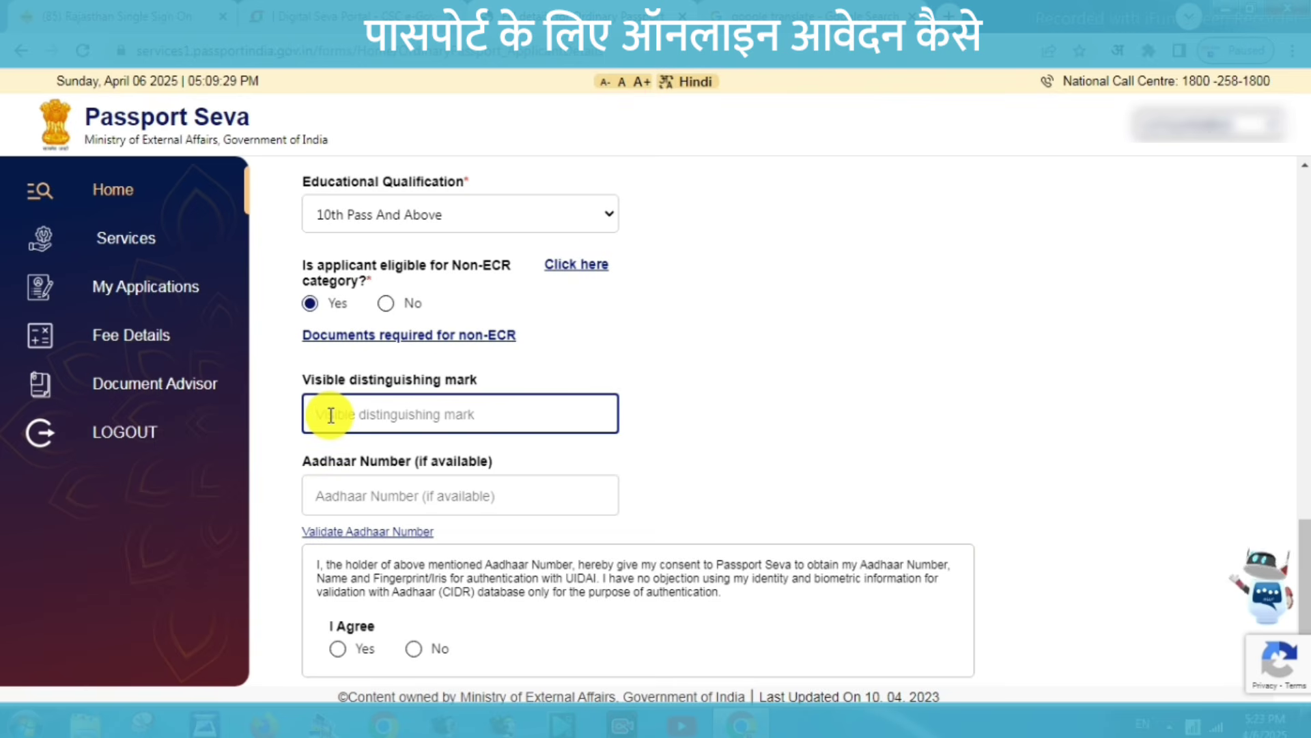
left_click(351, 502)
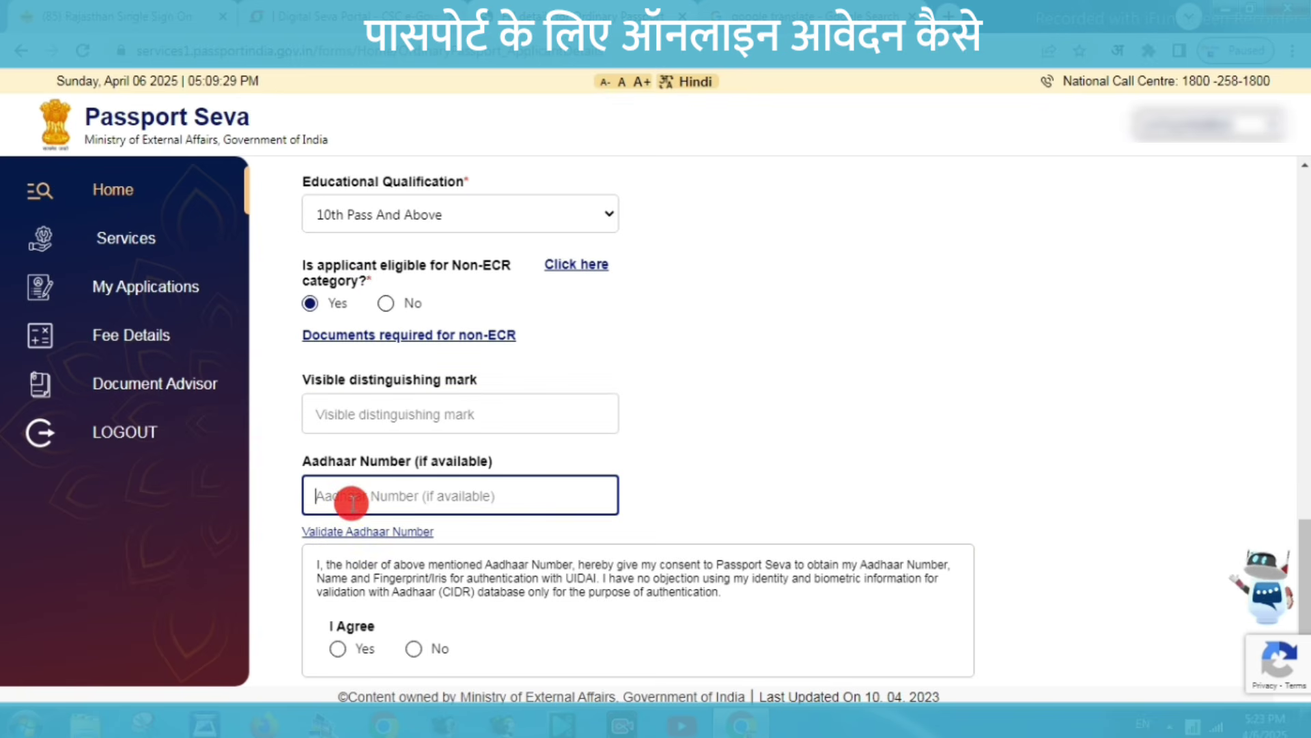
left_click(338, 653)
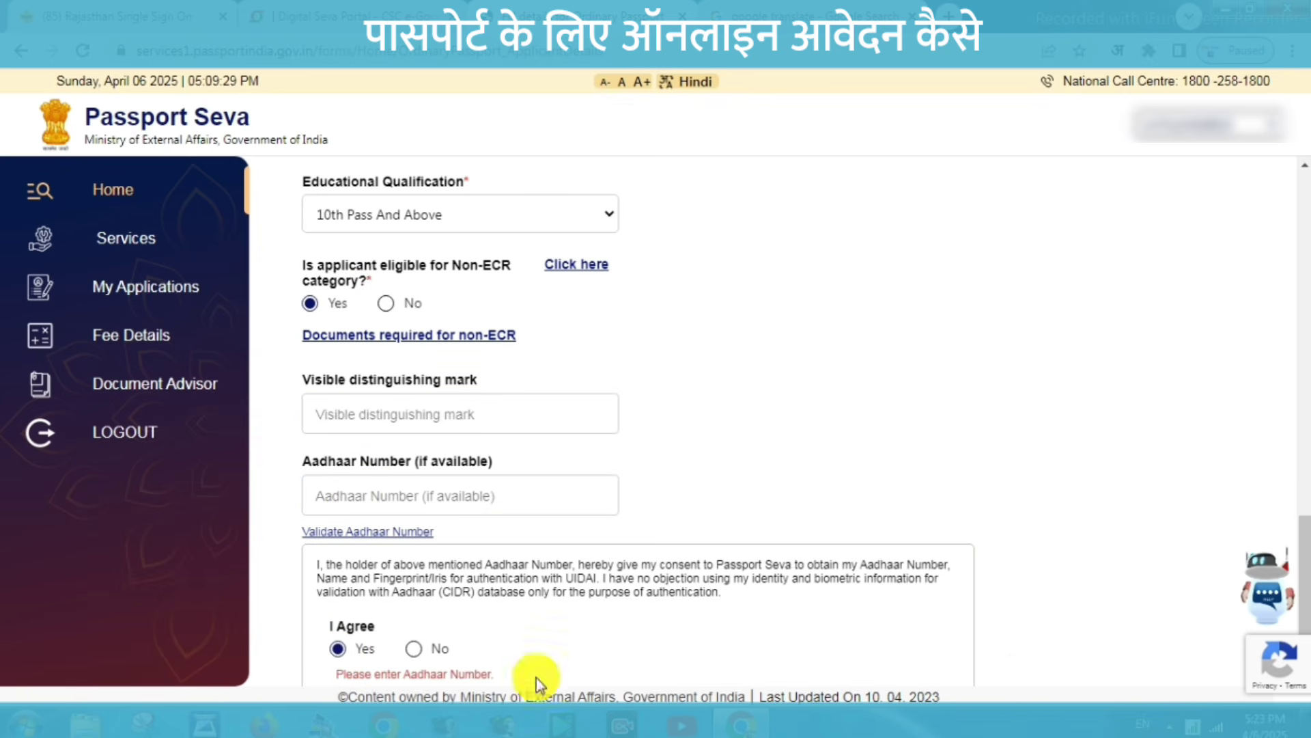
scroll(339, 659, "down", 2)
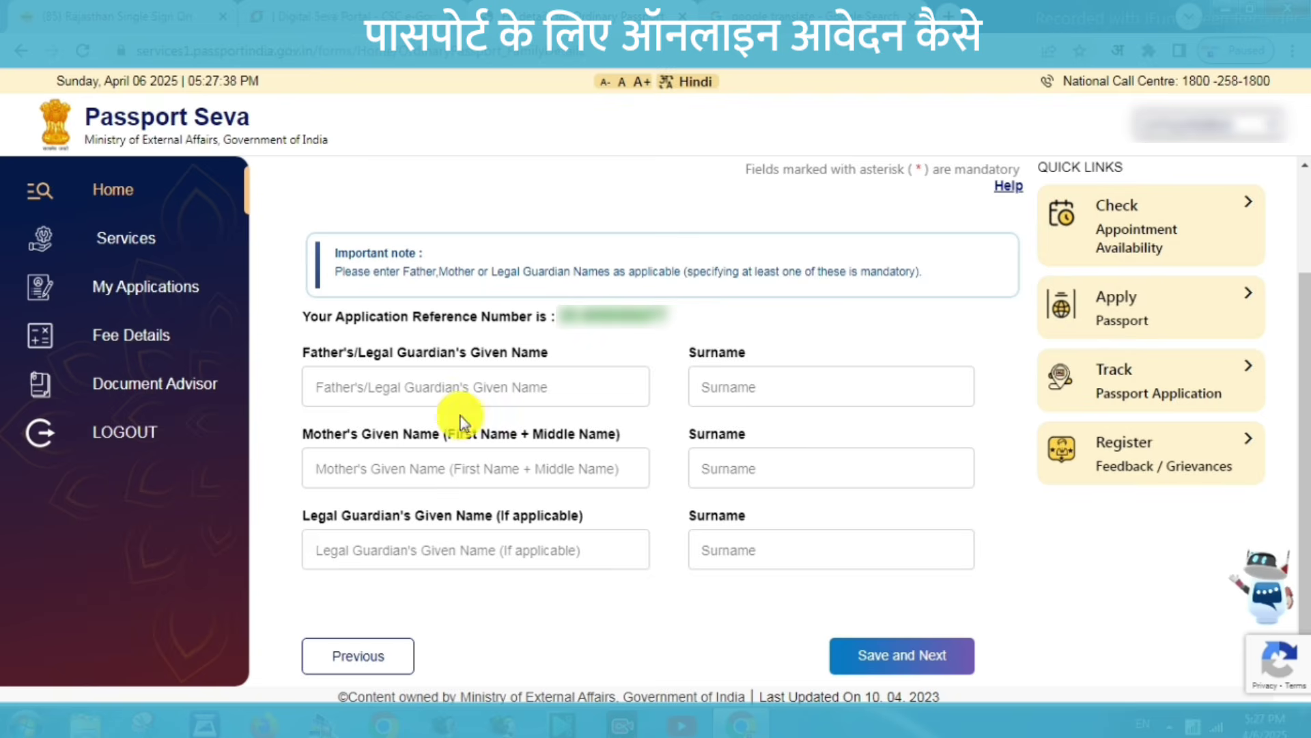
left_click(445, 387)
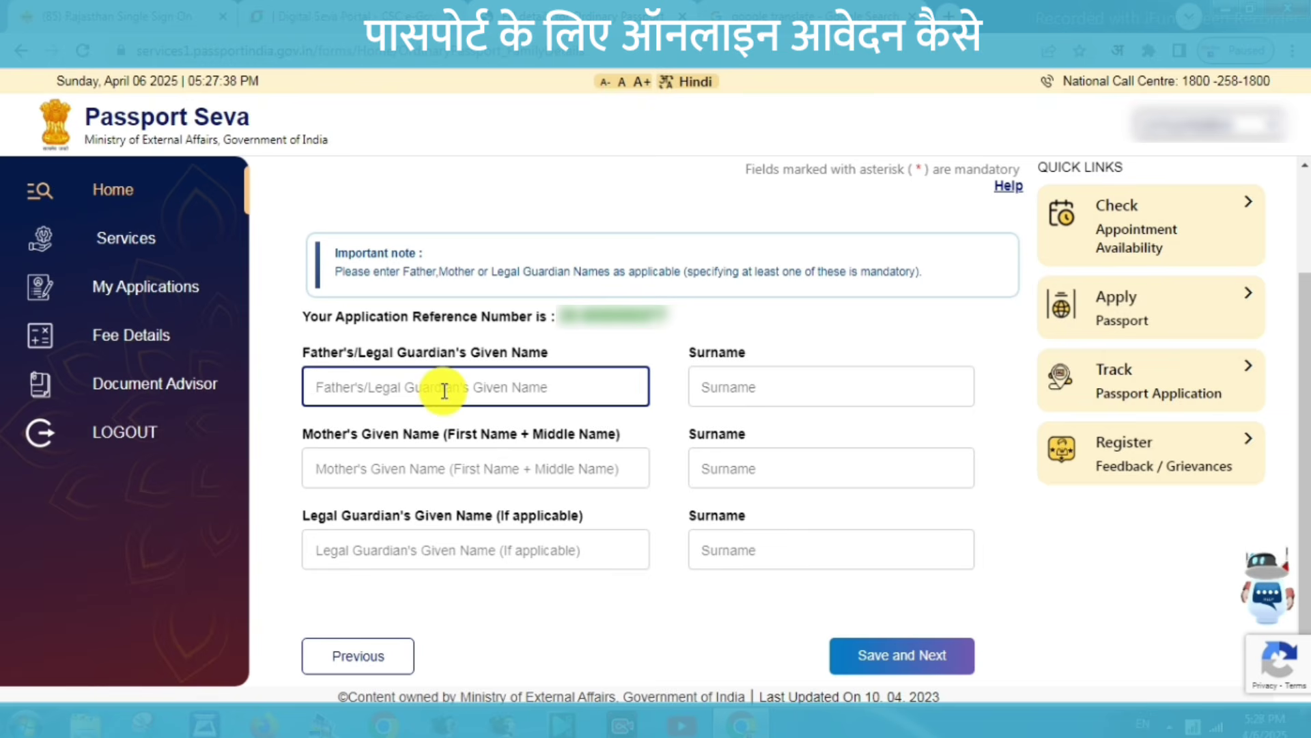
left_click(746, 388)
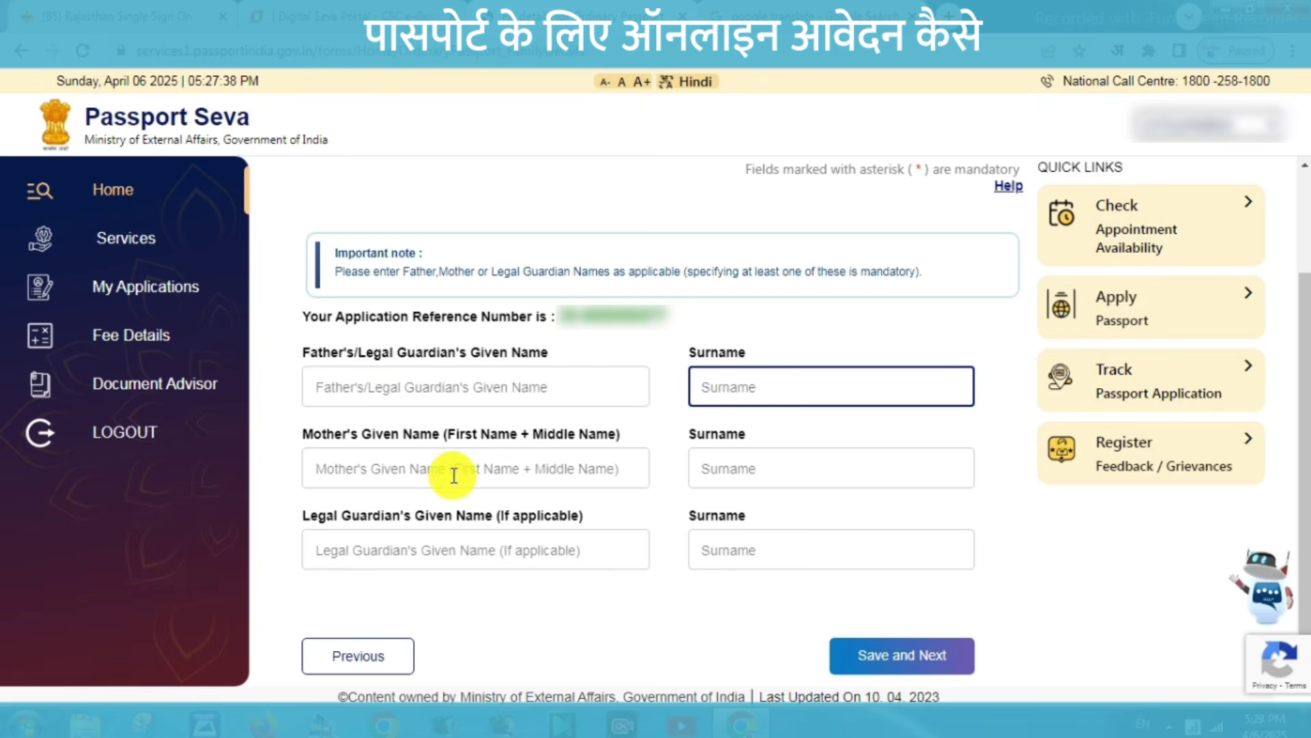
left_click(380, 471)
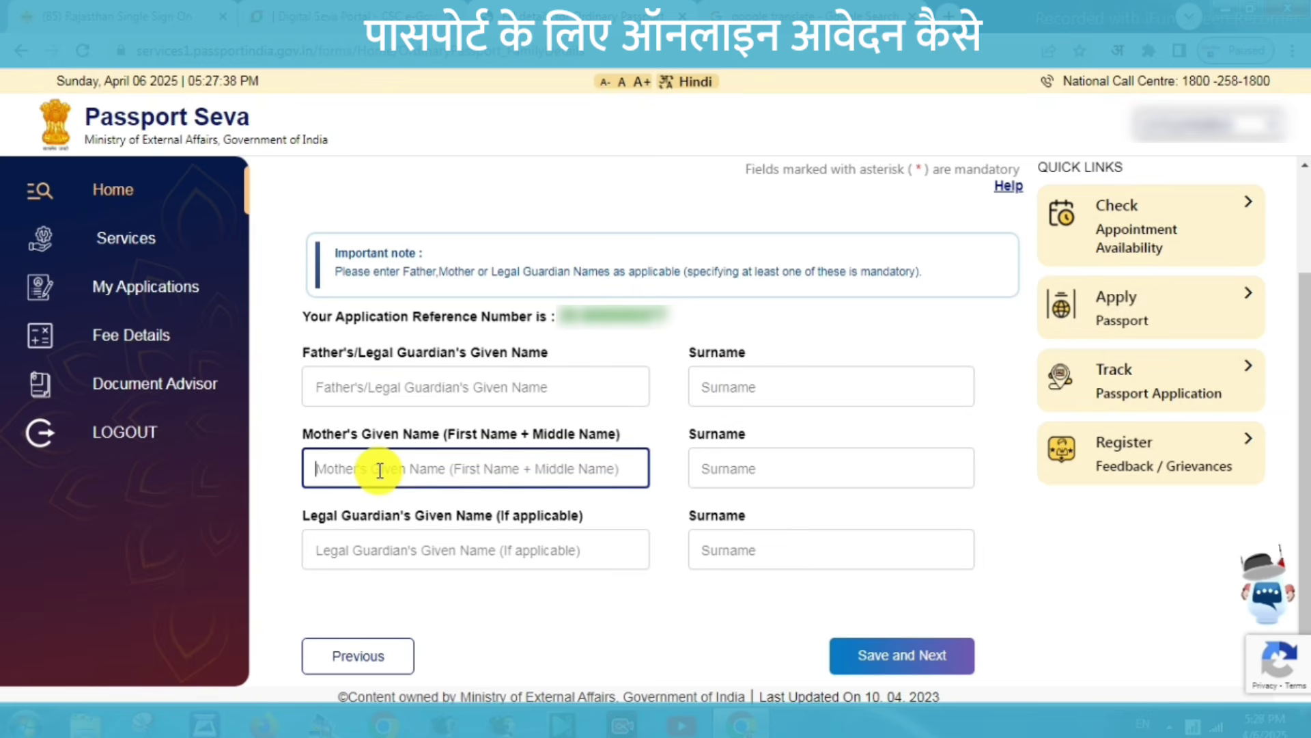
left_click(806, 465)
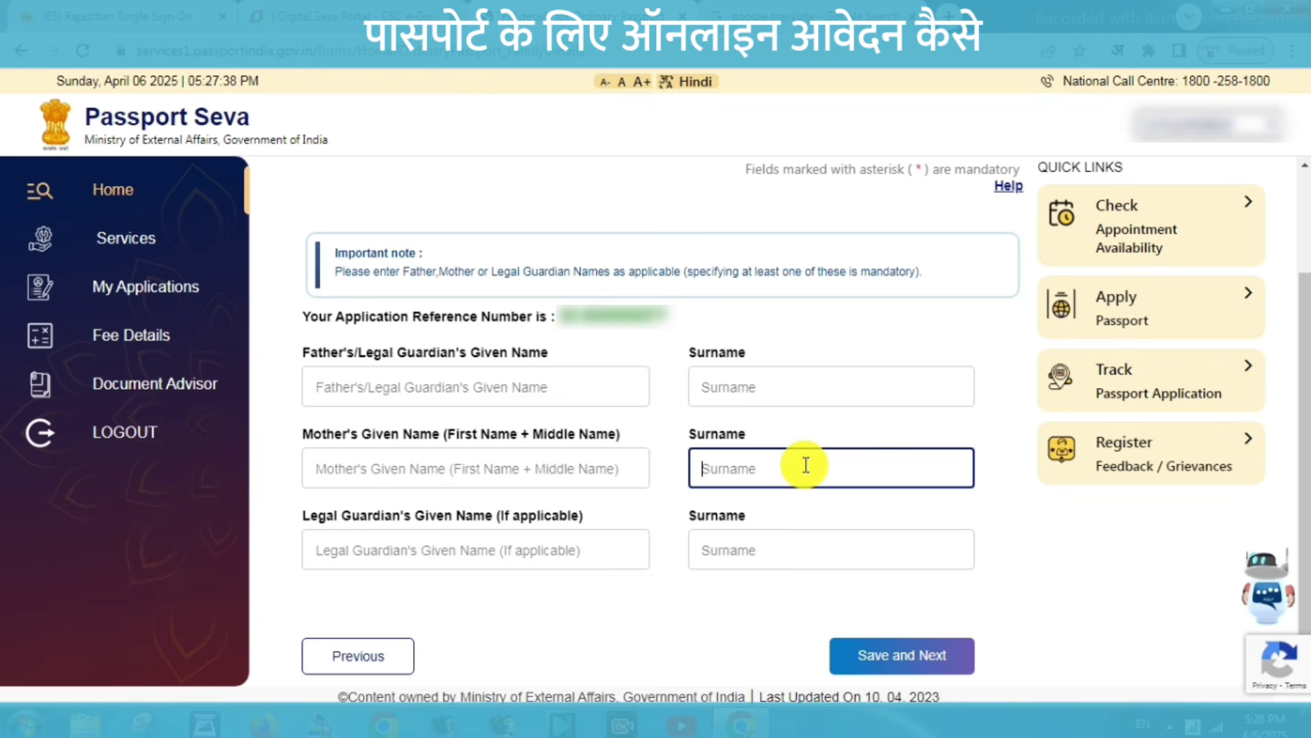
left_click(357, 551)
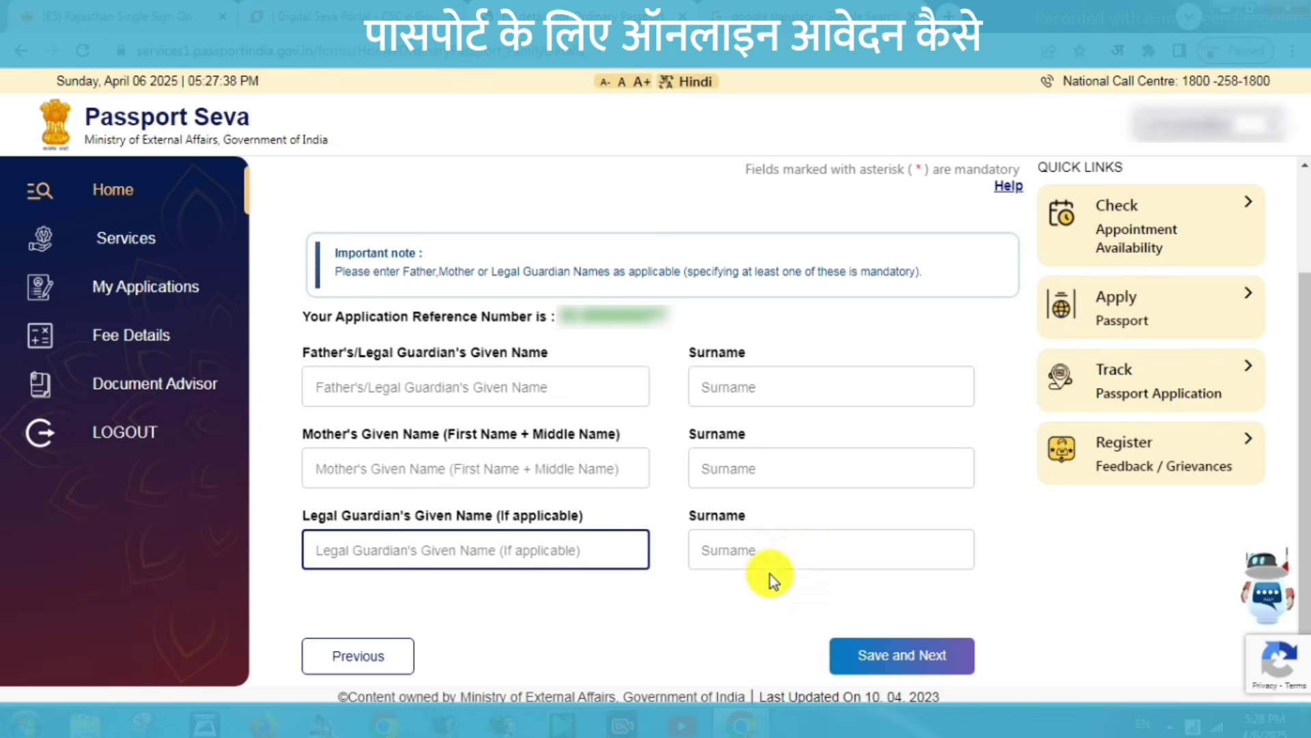
left_click(756, 551)
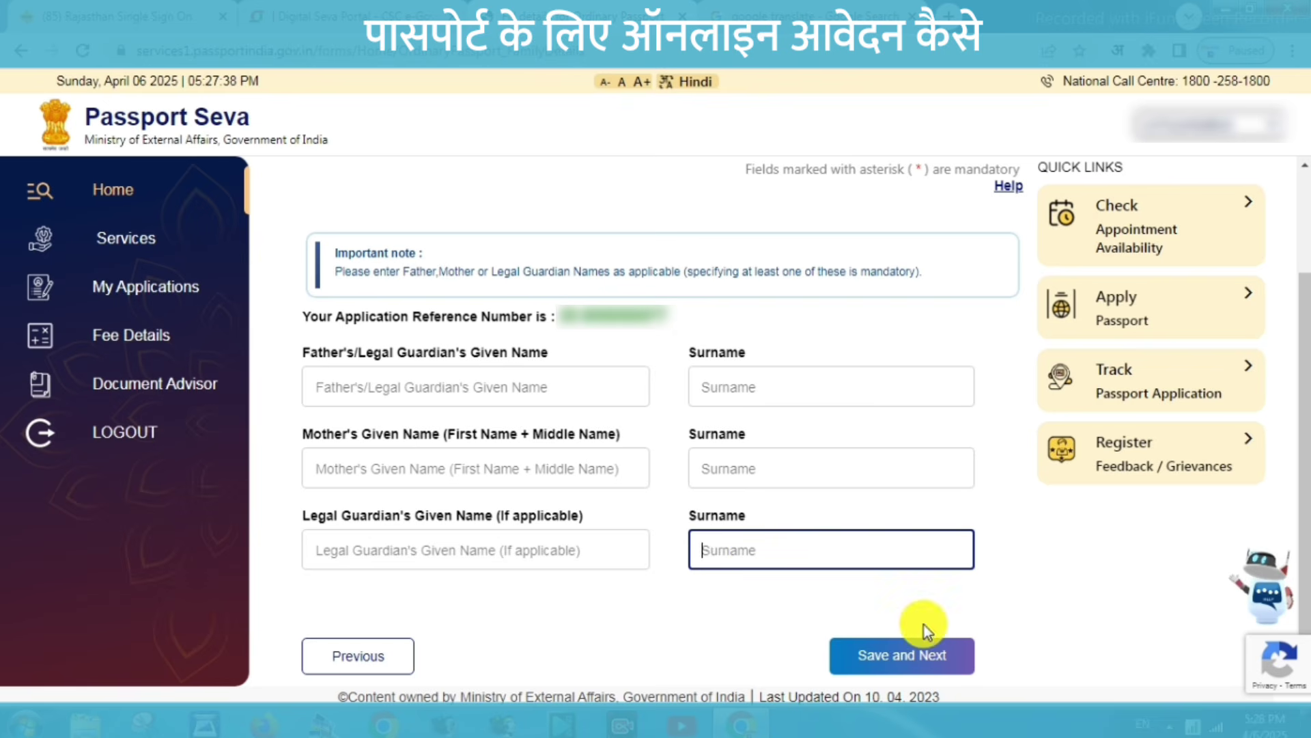
Save family details, then enter present address PIN 306912, state Rajasthan, and the Pali police station.
left_click(902, 657)
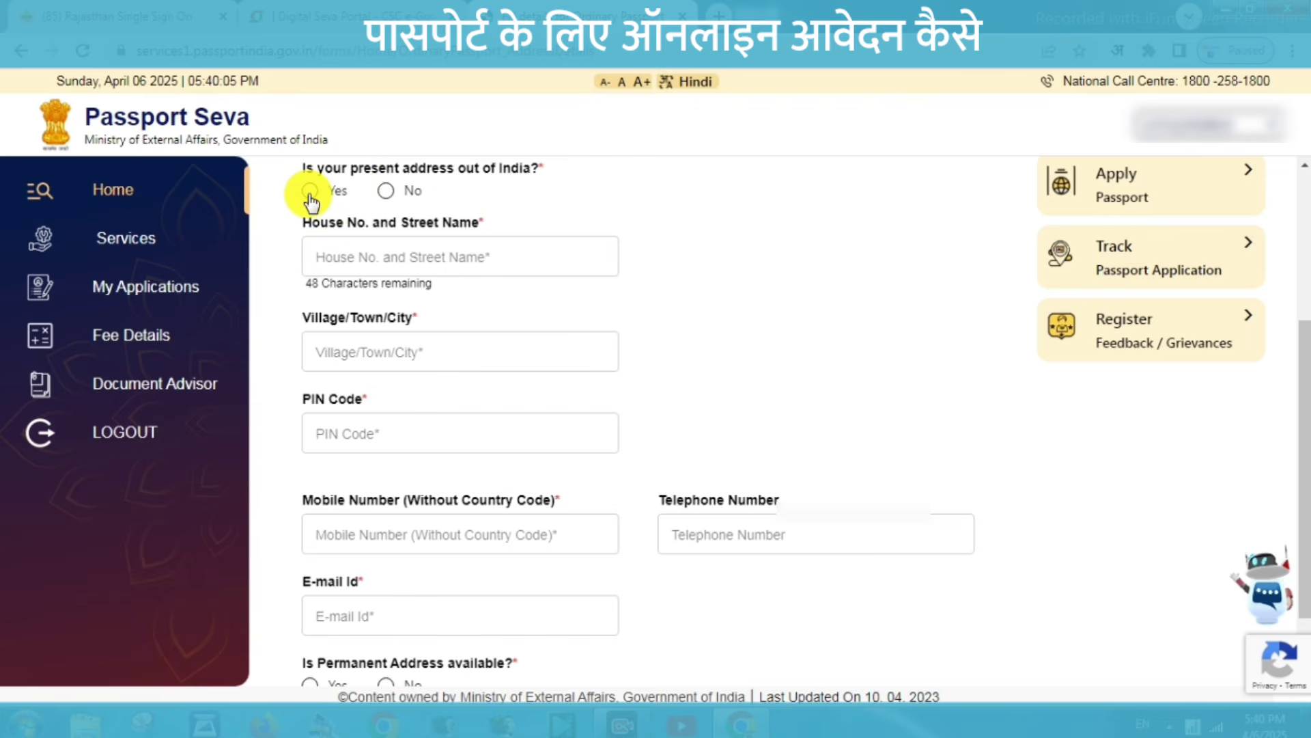
left_click(385, 192)
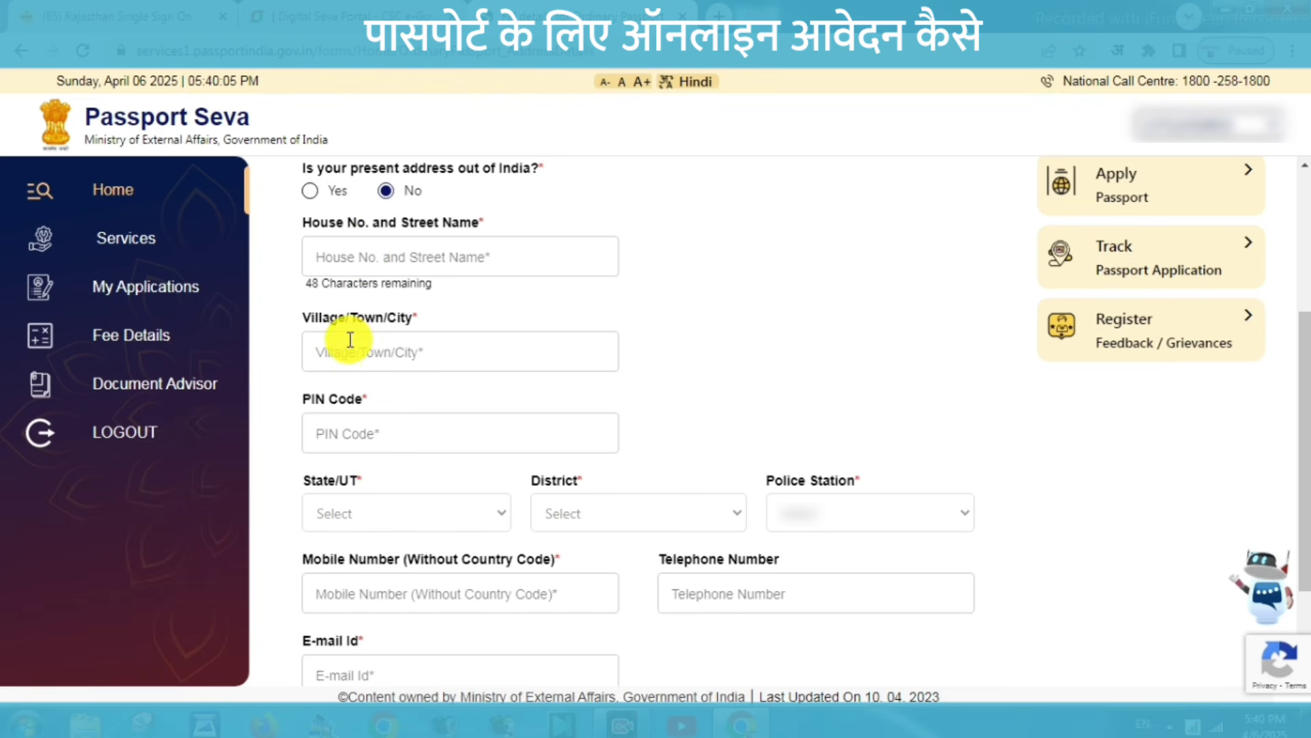
left_click(366, 437)
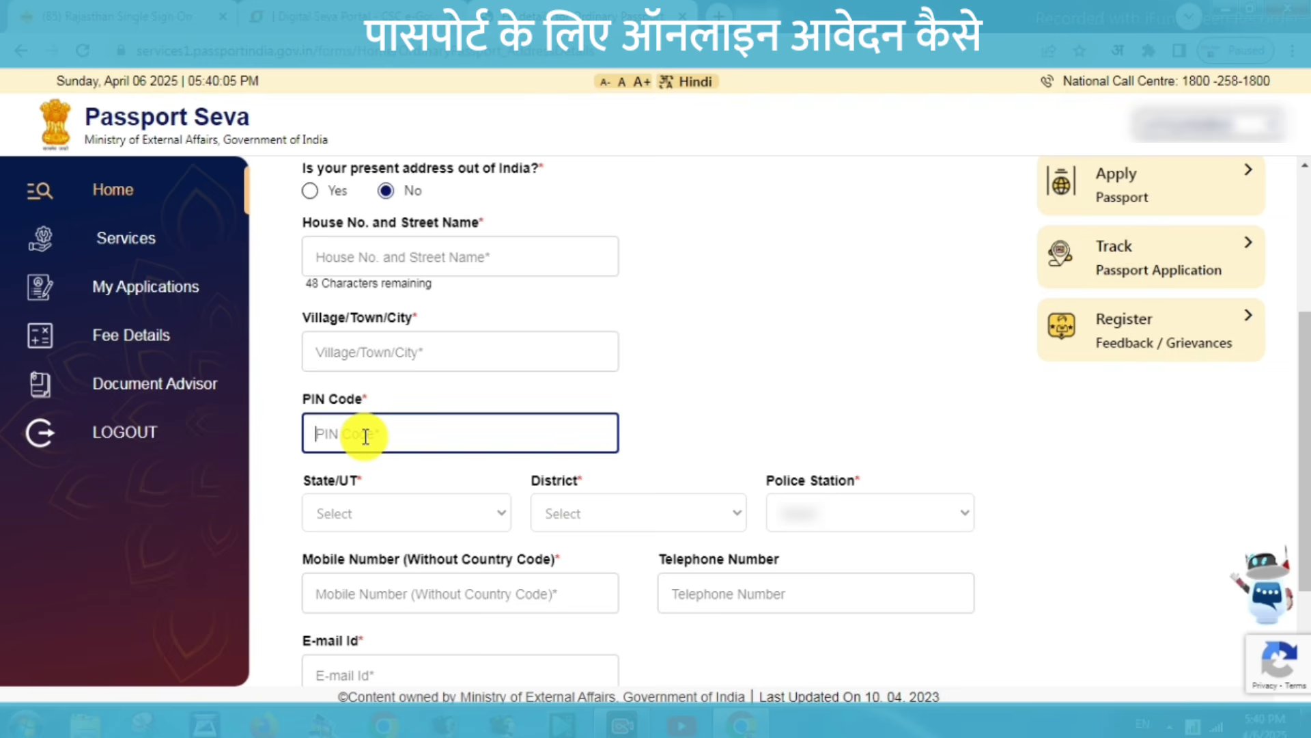
type("306912")
left_click(377, 518)
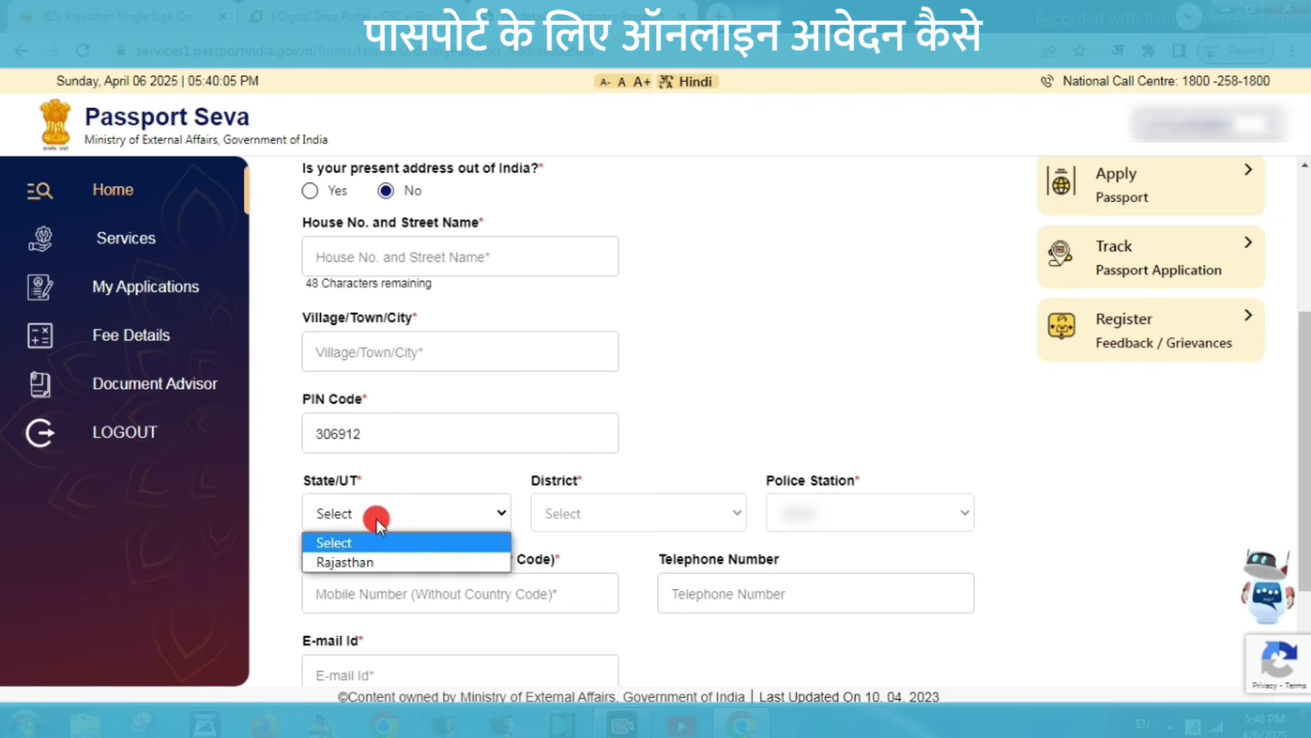
left_click(378, 560)
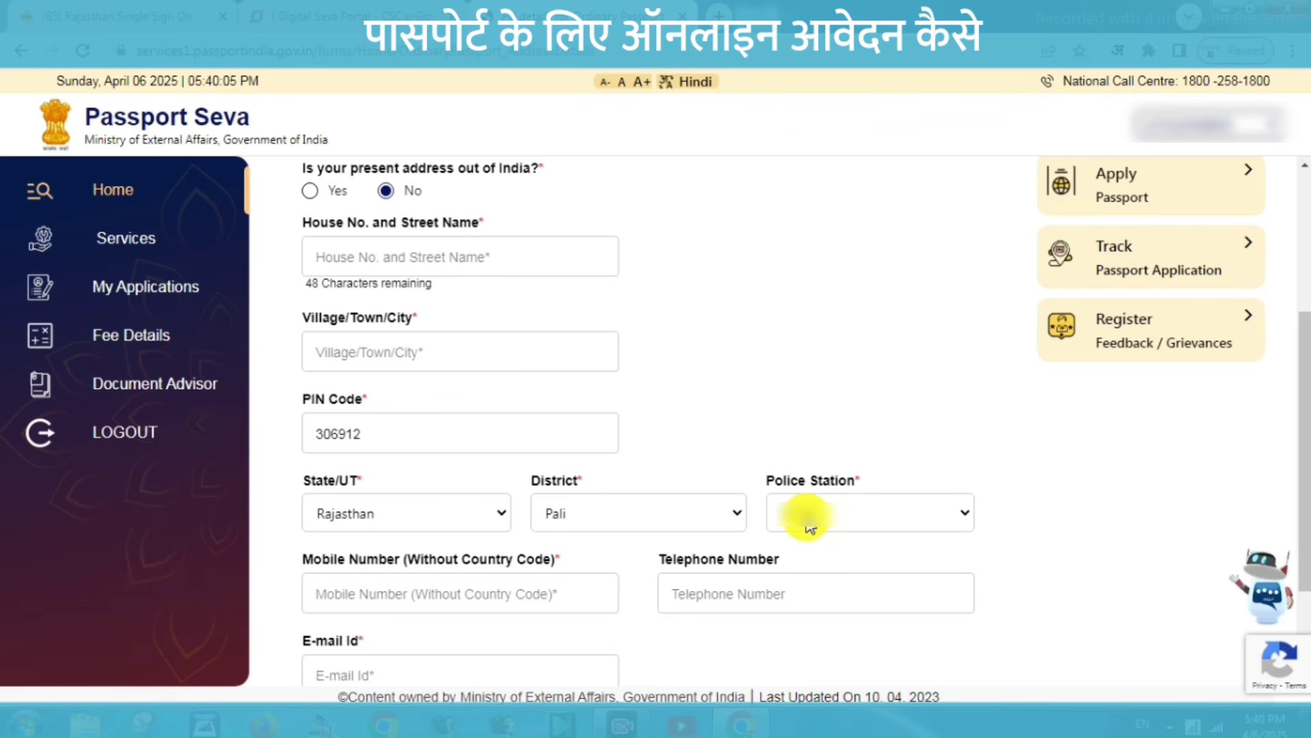
left_click(810, 528)
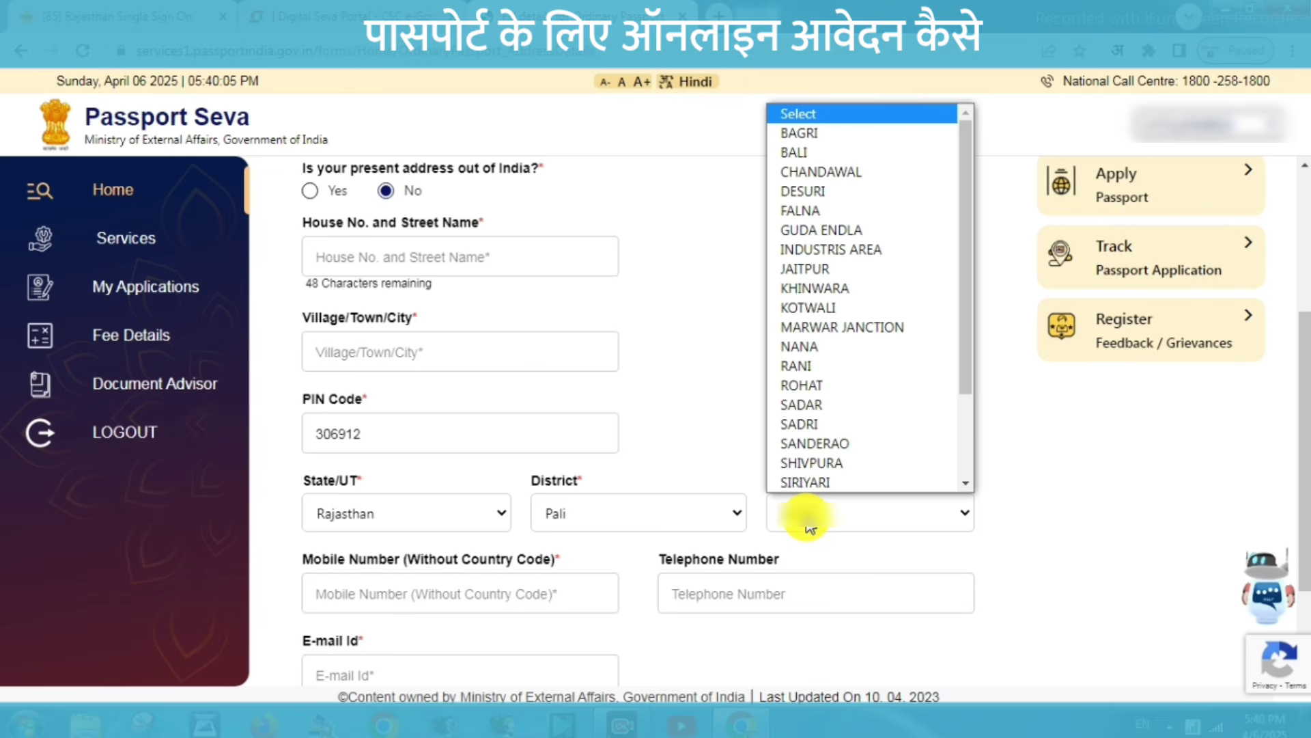
left_click(843, 528)
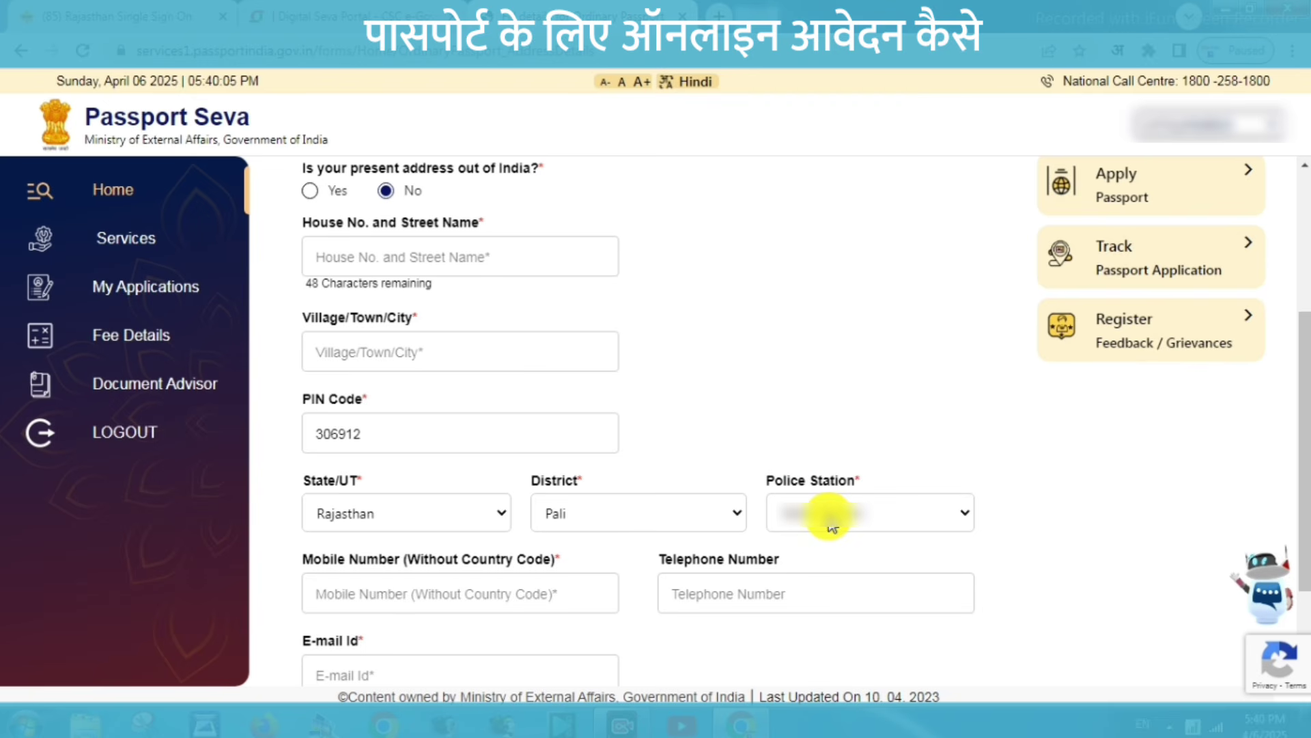
Enter the applicant's mobile and e-mail, and mark the permanent address as the same as present.
left_click(374, 595)
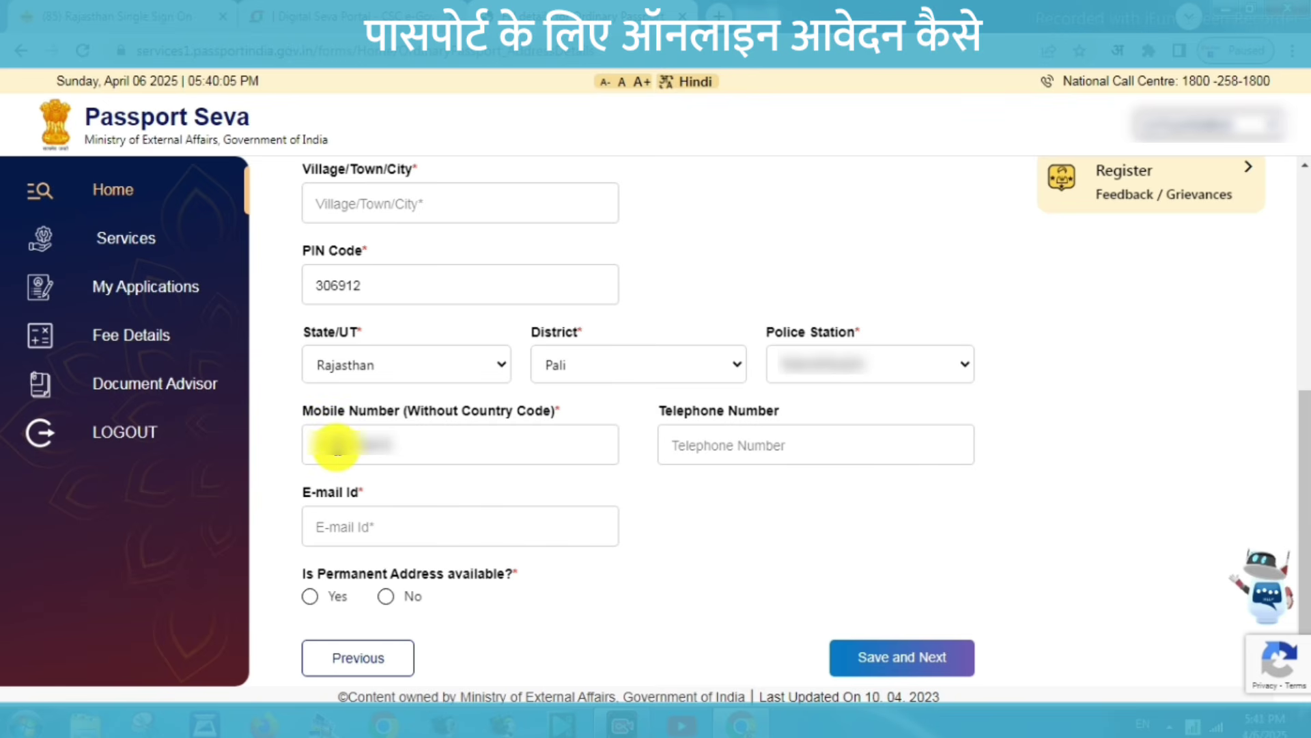
left_click(337, 448)
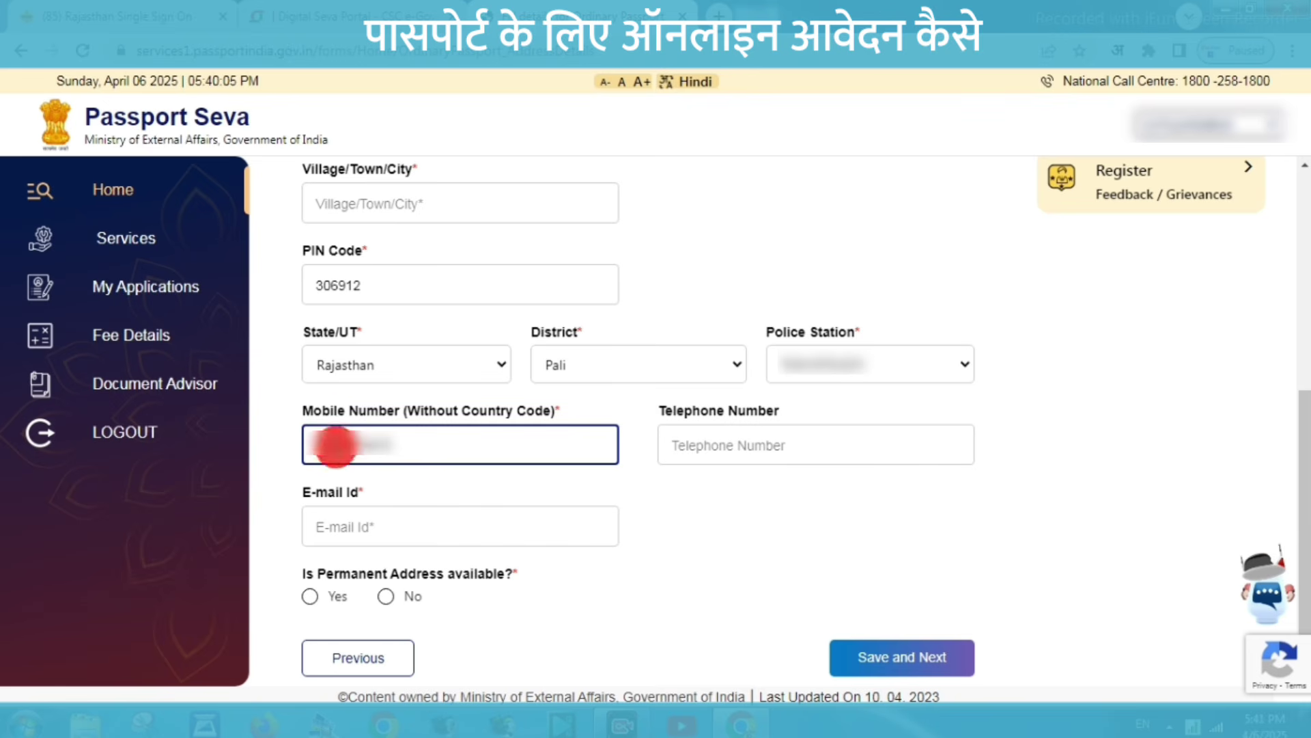
left_click(381, 535)
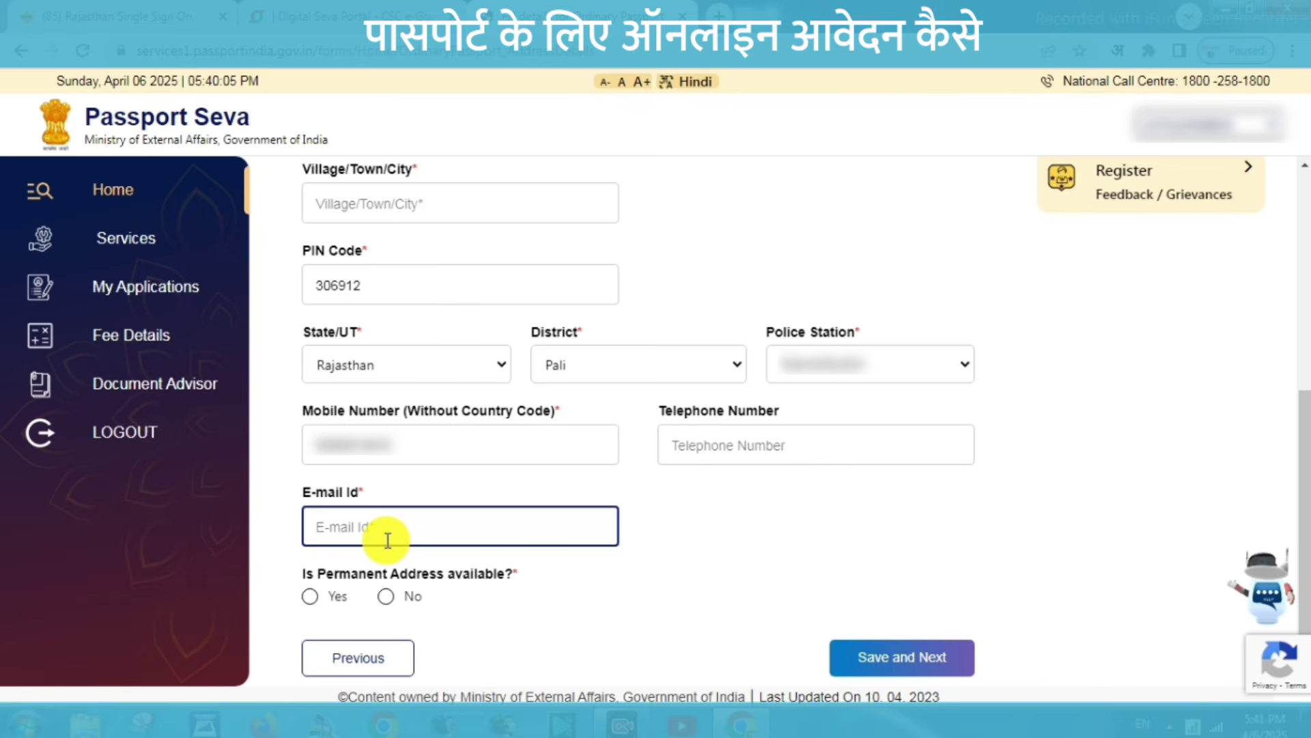
left_click(545, 577)
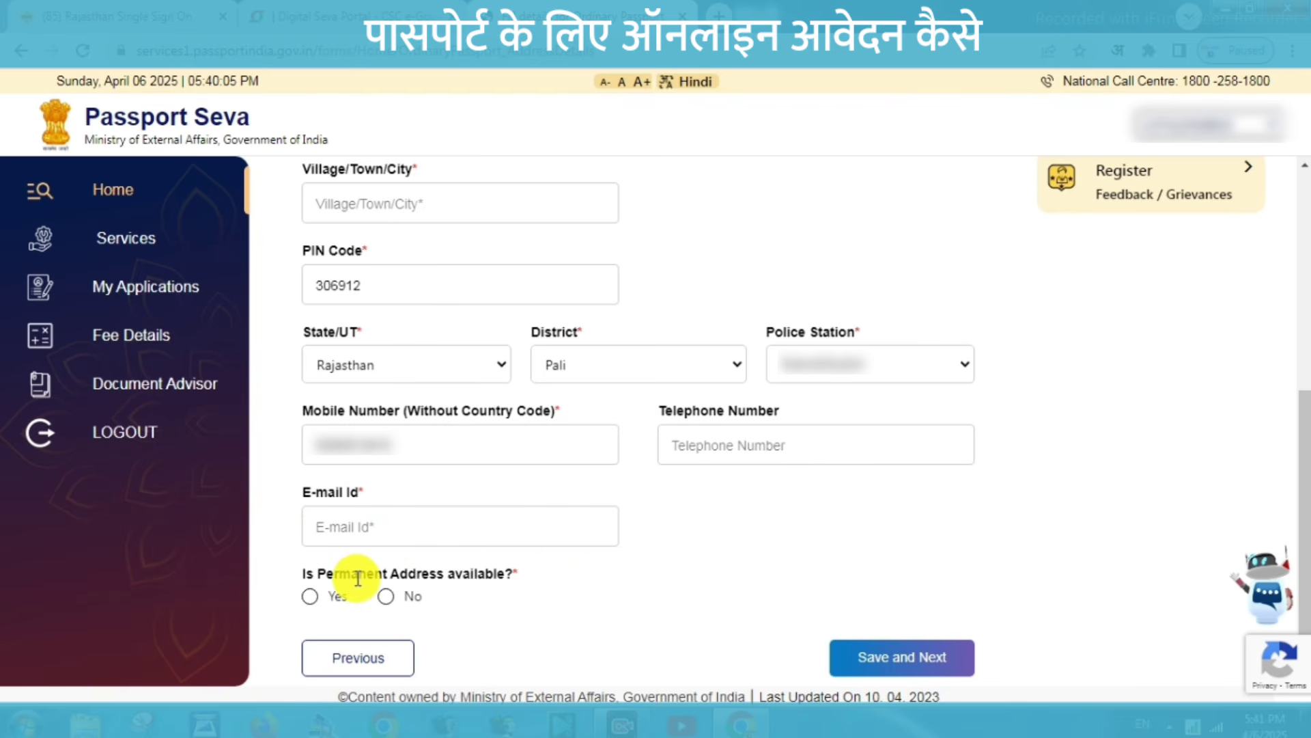
left_click(311, 599)
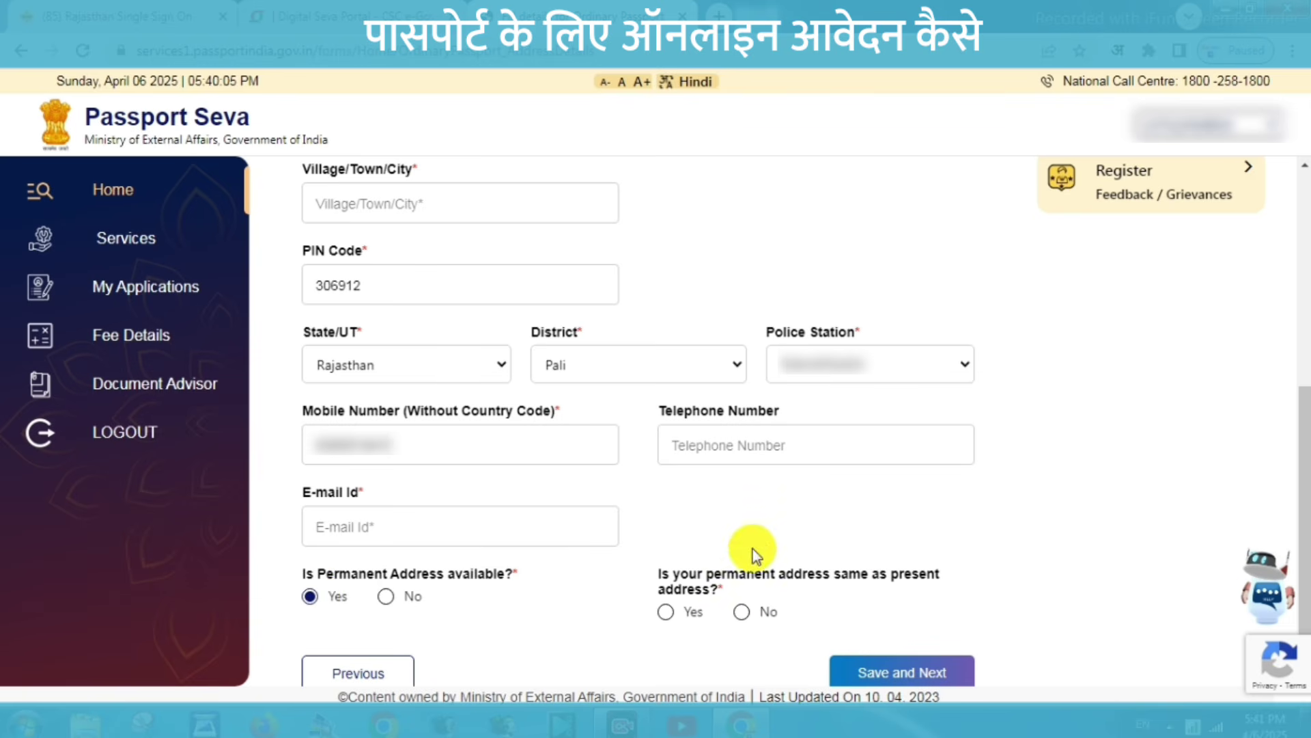
left_click(666, 615)
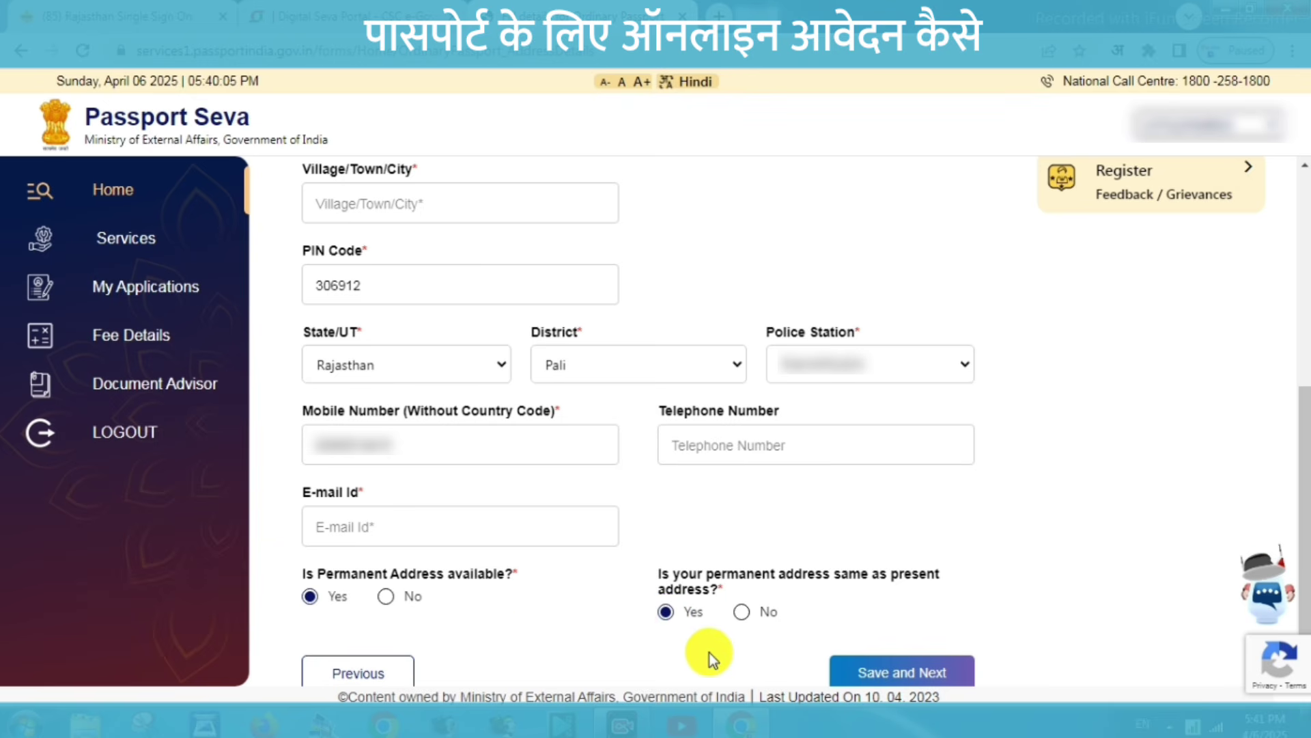
Save the address details and confirm OK on the RPO-cannot-be-changed notice.
left_click(883, 676)
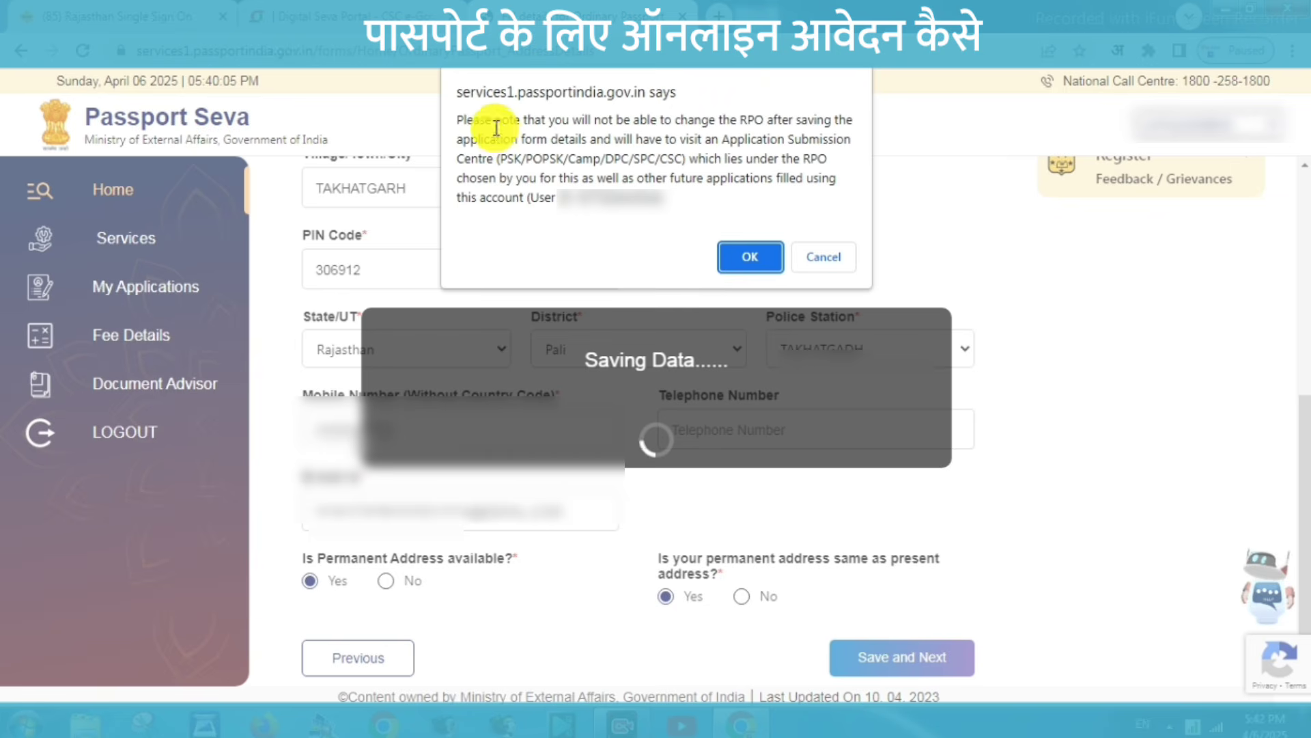
left_click(749, 259)
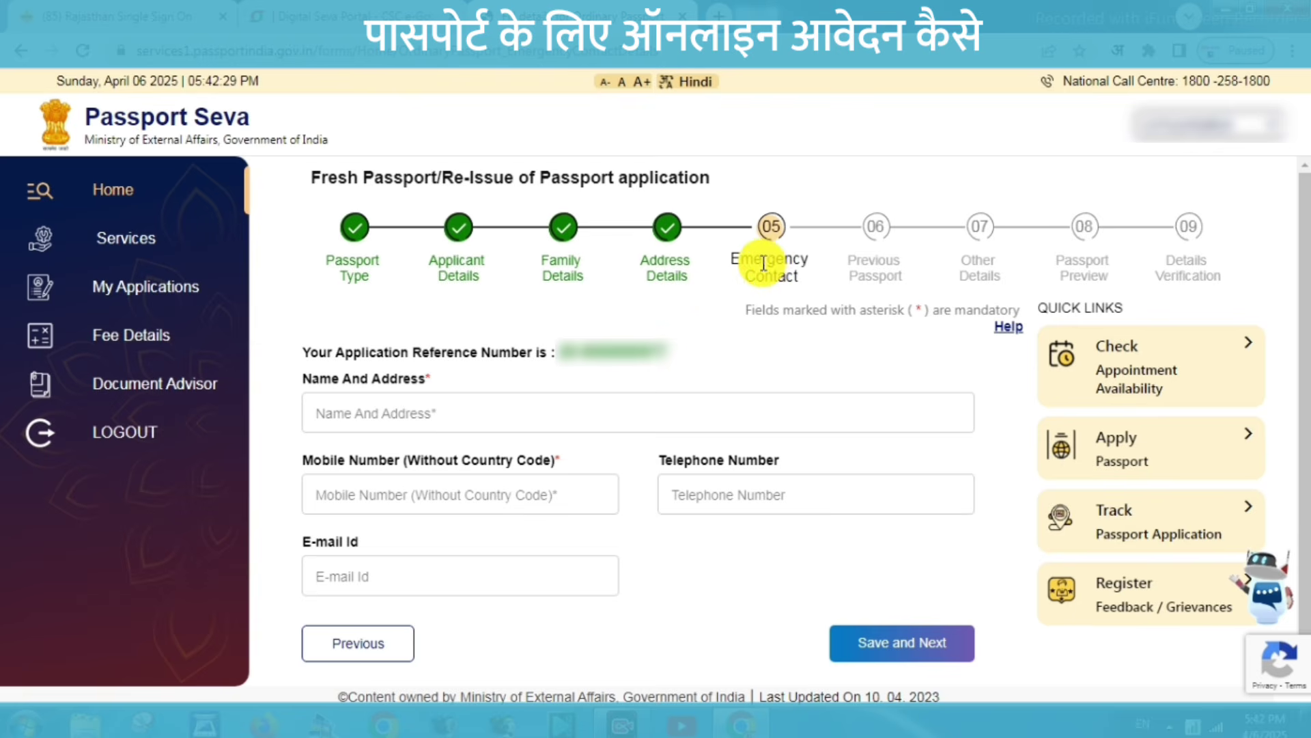
Fill in the emergency contact's name and address, mobile number and e-mail, then save.
left_click(386, 411)
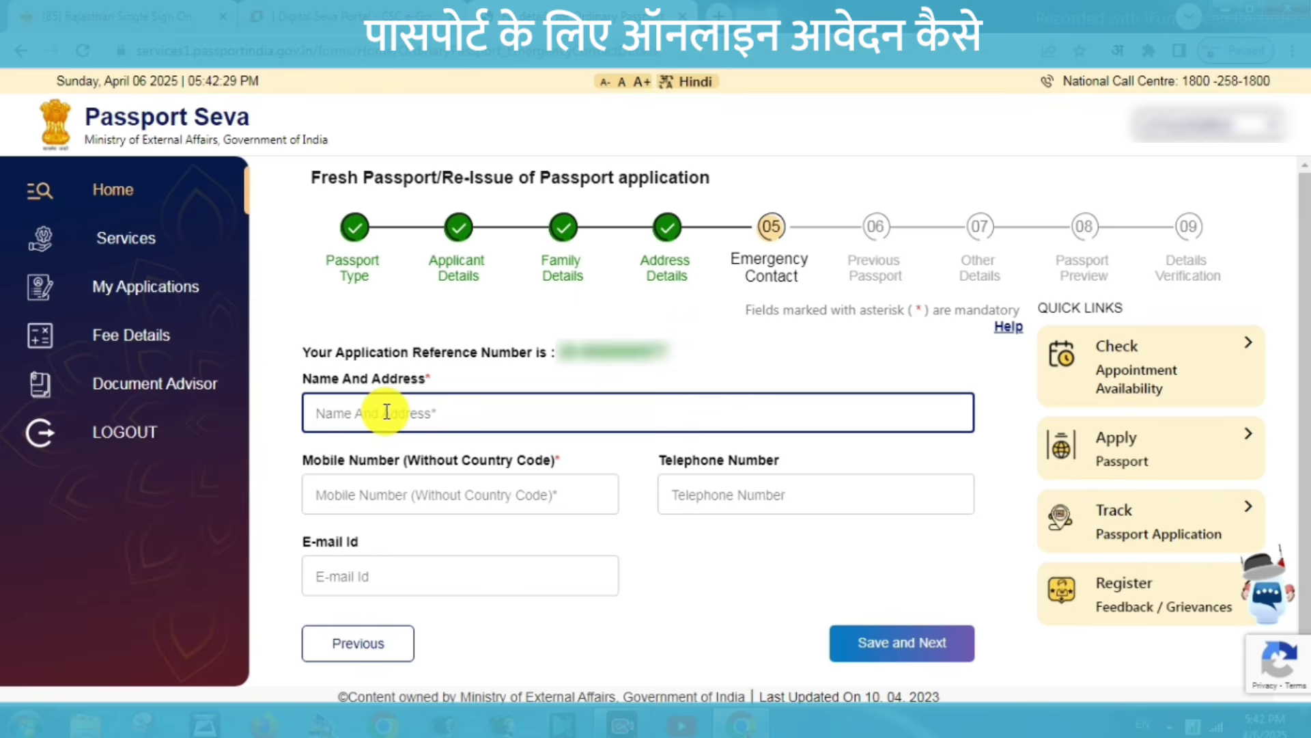
left_click(378, 492)
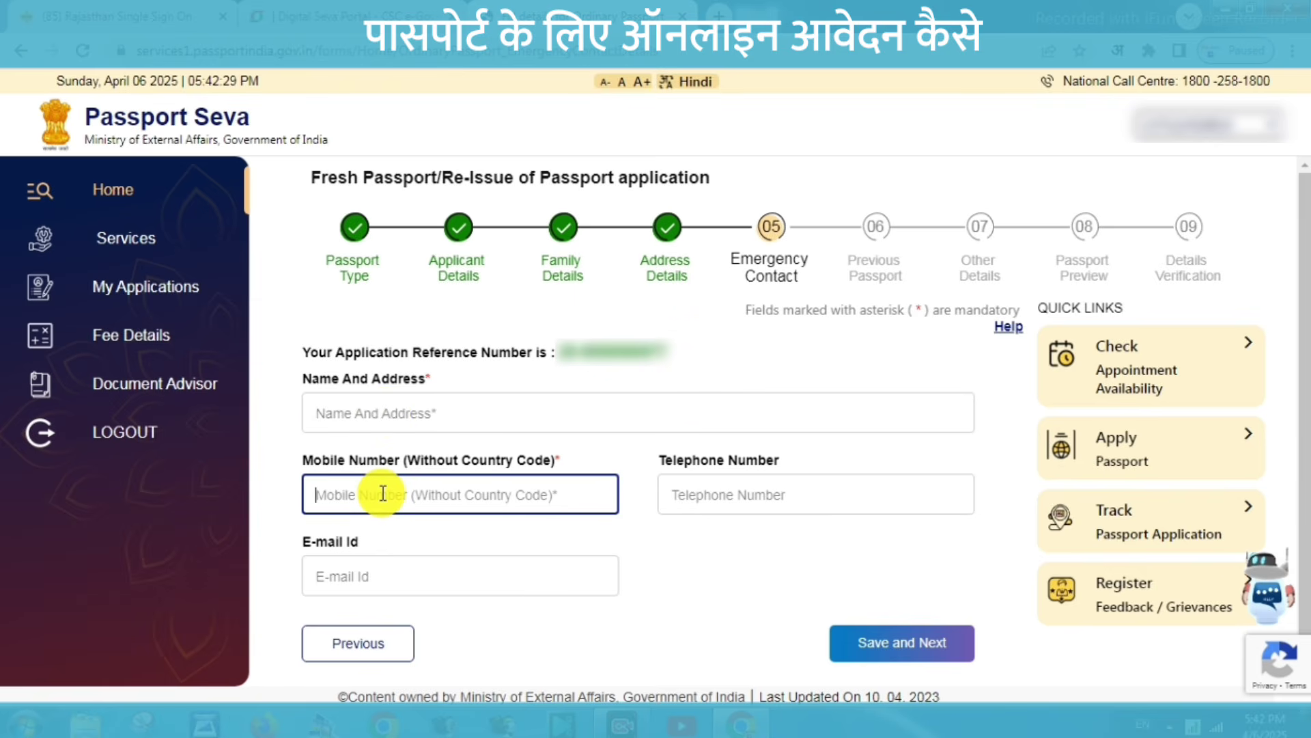
left_click(369, 578)
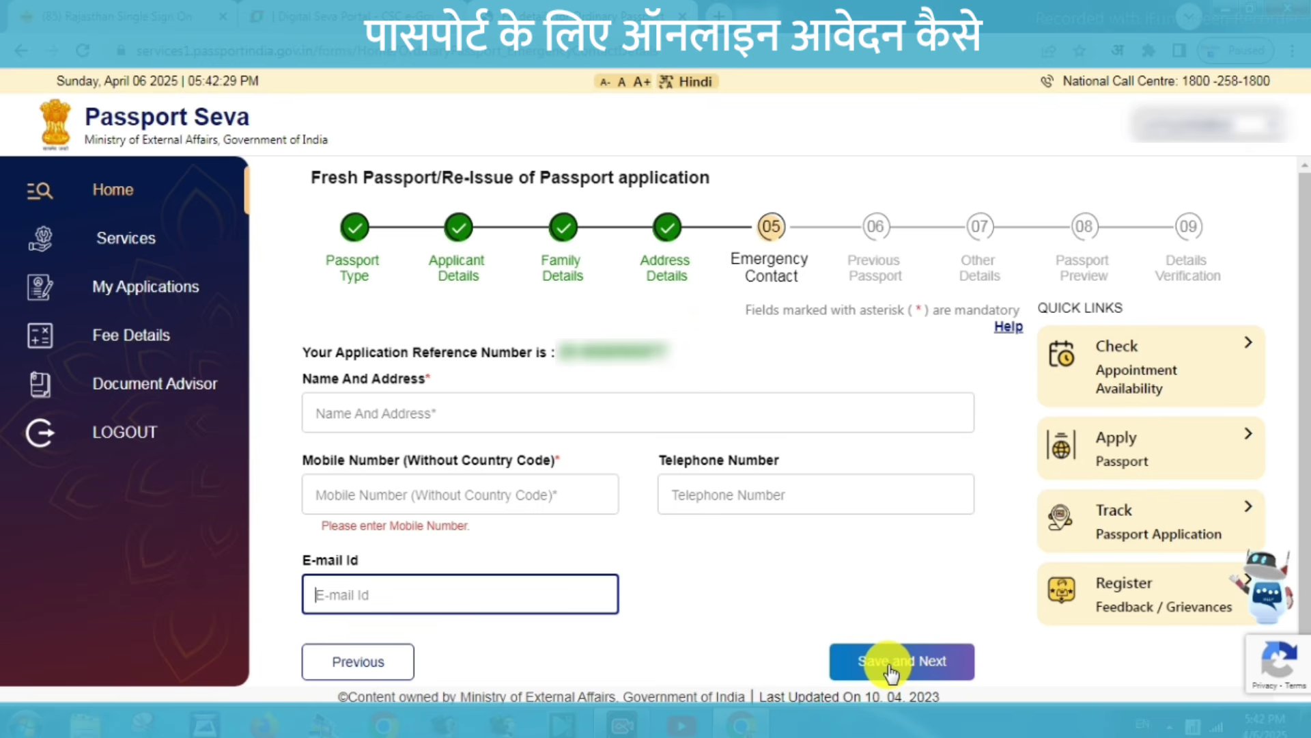
left_click(890, 664)
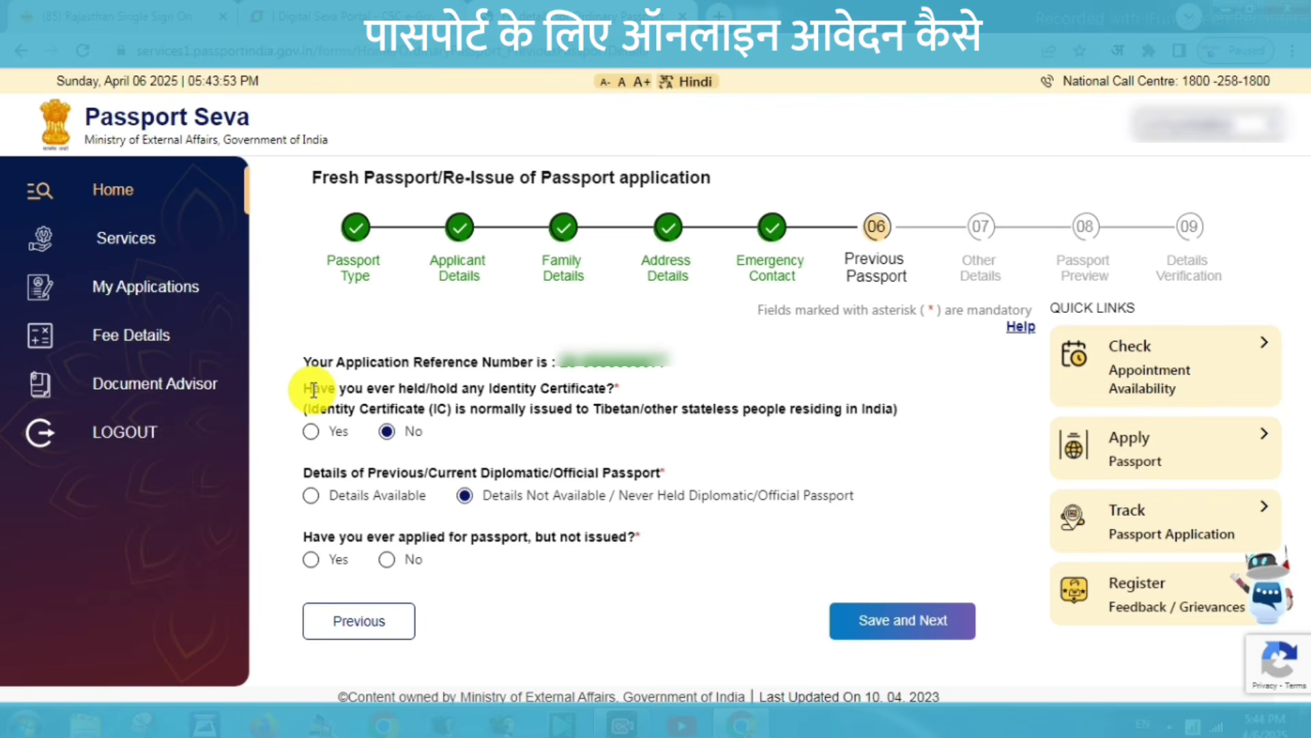
Keep No for Identity Certificate, answer No to a passport applied but not issued, and save.
left_click_drag(311, 389, 450, 410)
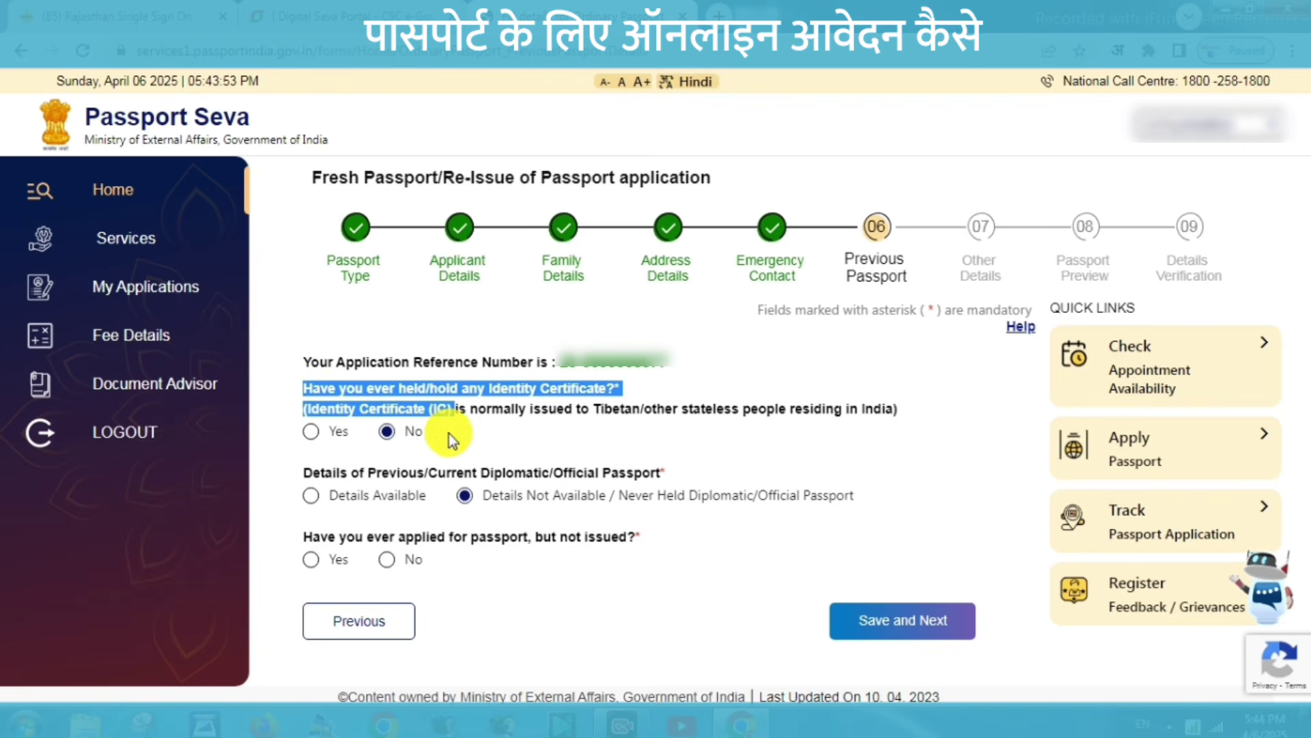
left_click(390, 431)
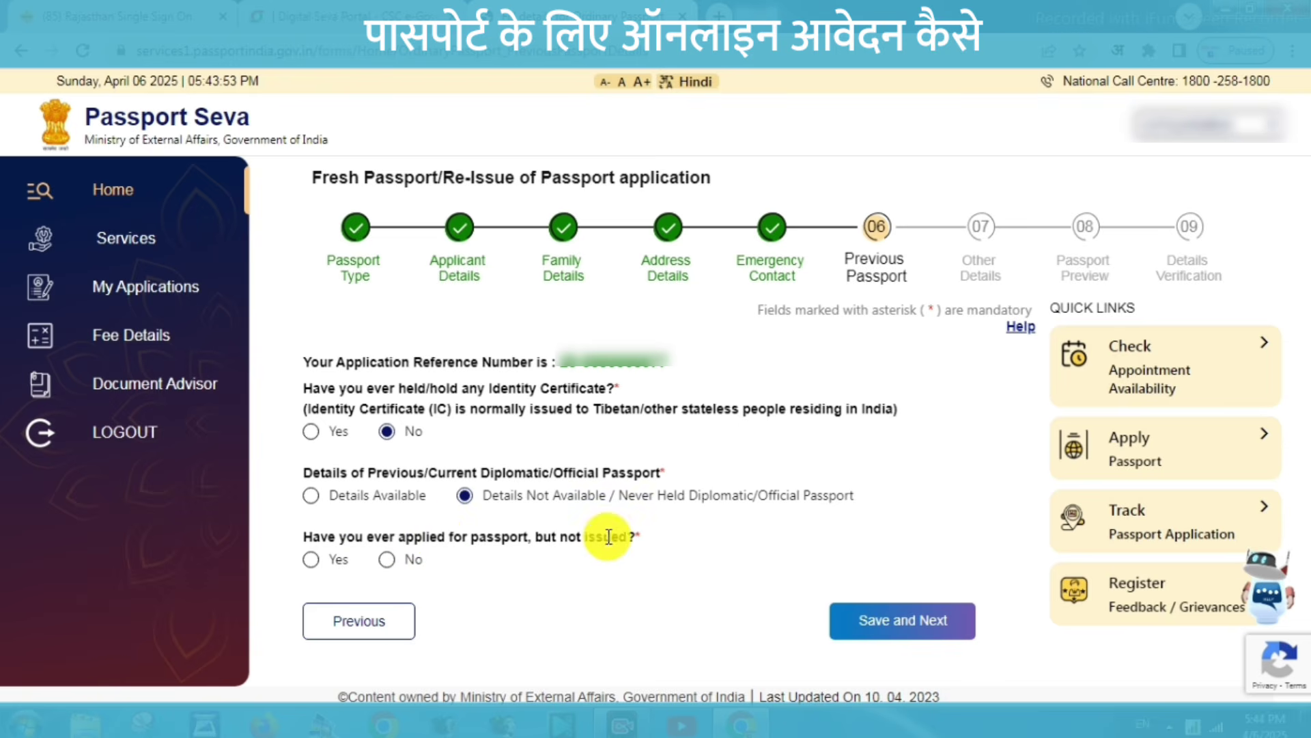
left_click(387, 560)
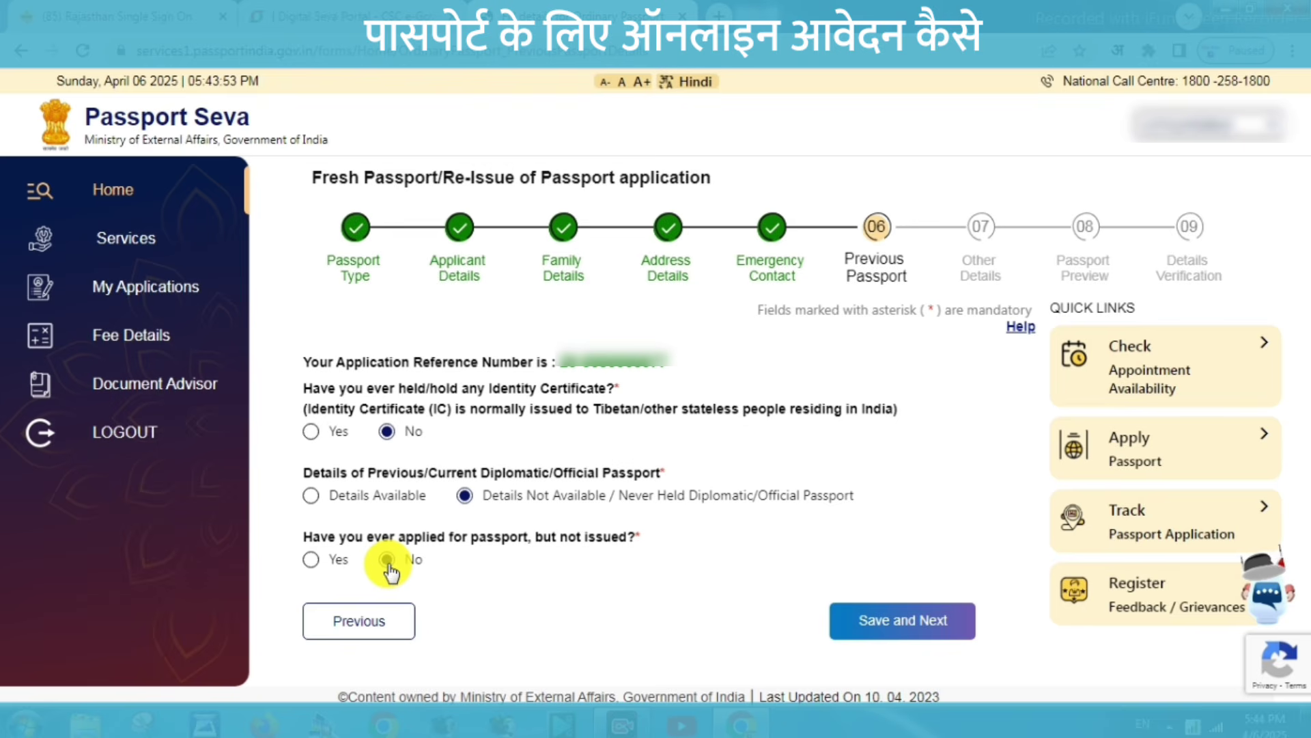
left_click(922, 620)
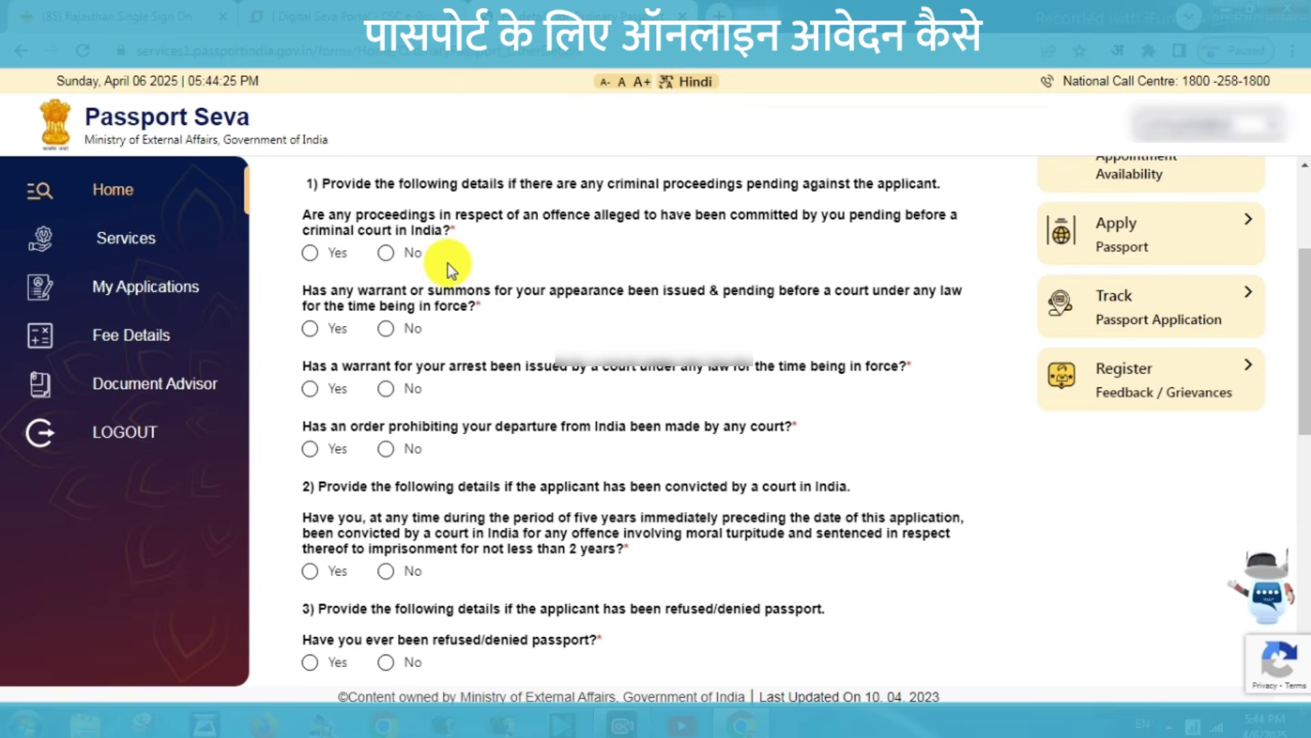
Answer No to the criminal proceedings, warrant, conviction, revoked passport and foreign citizenship questions.
left_click(385, 255)
left_click(388, 329)
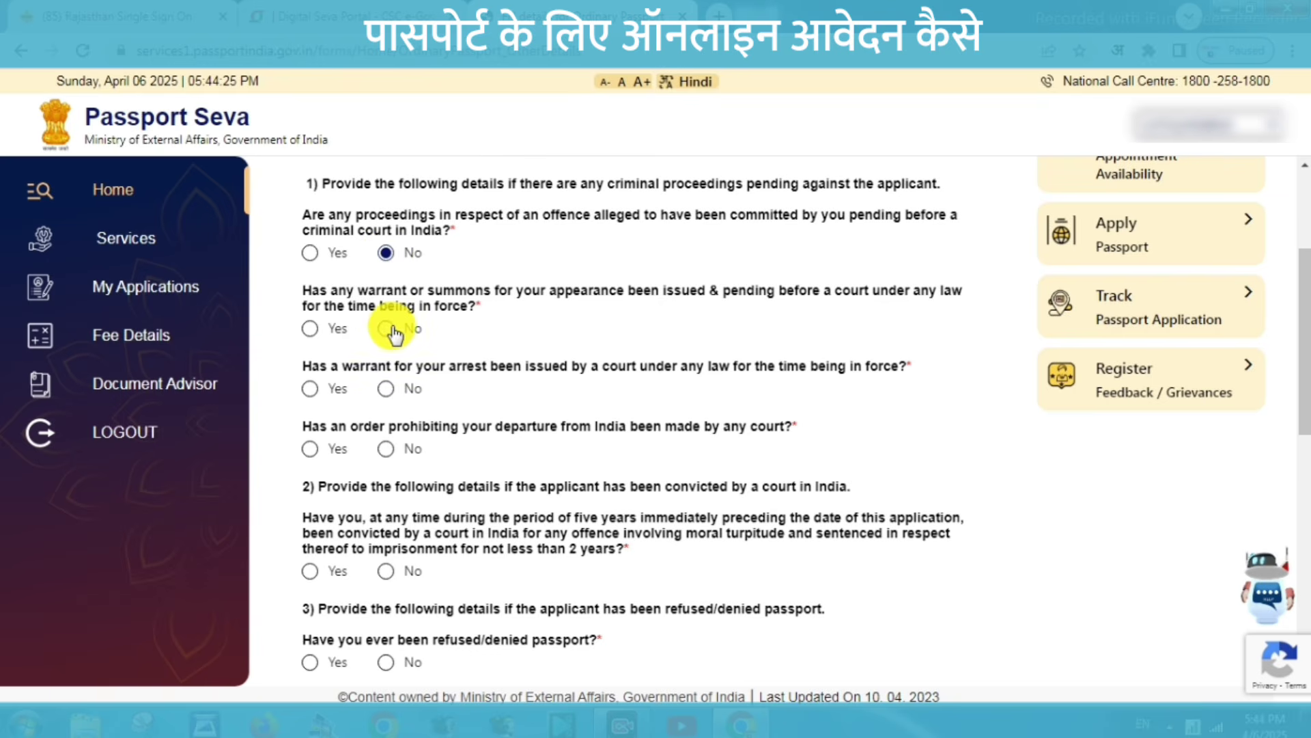
left_click(393, 390)
left_click(384, 450)
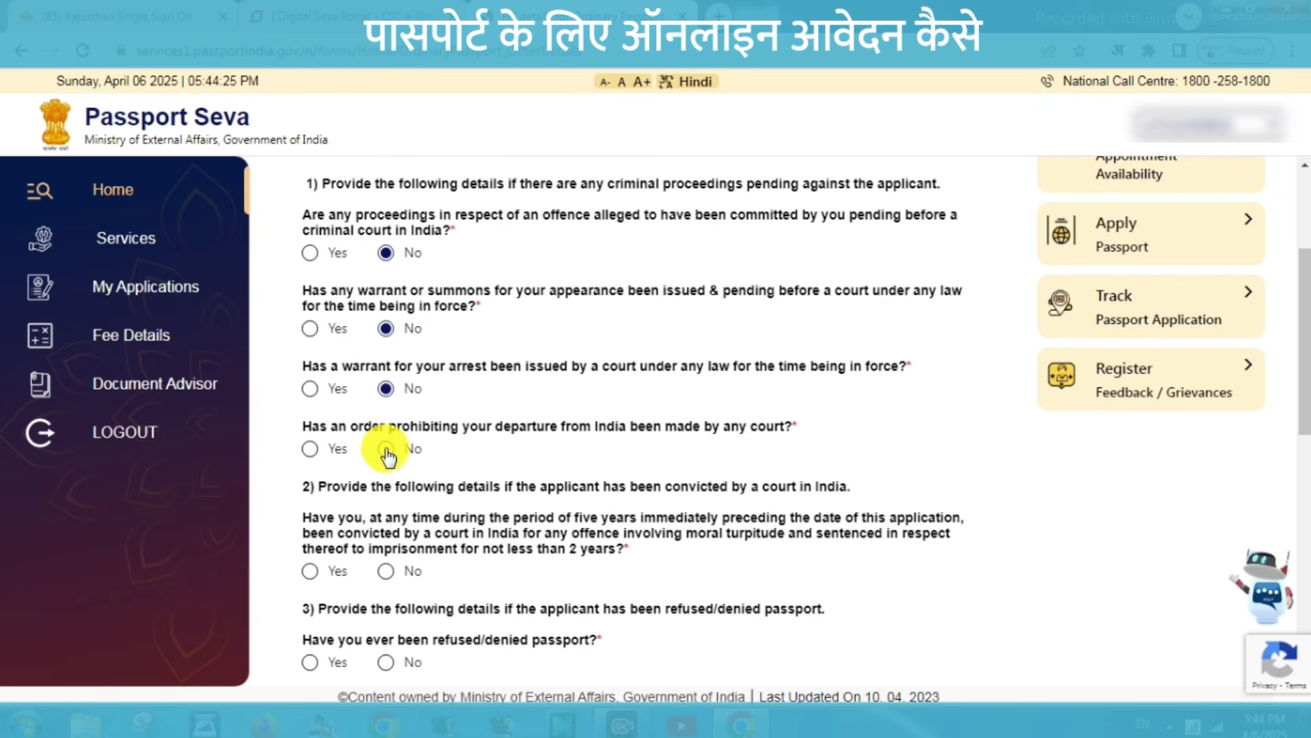
left_click(387, 577)
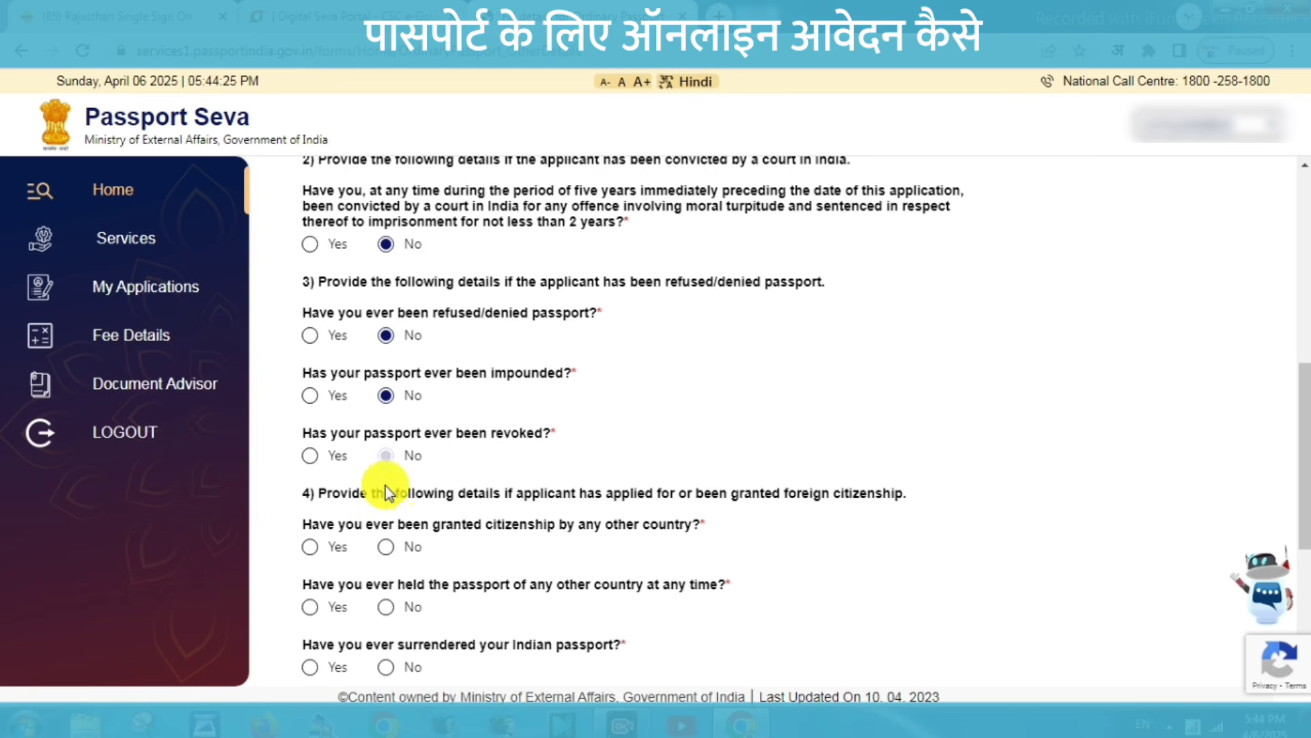
left_click(386, 546)
left_click(386, 606)
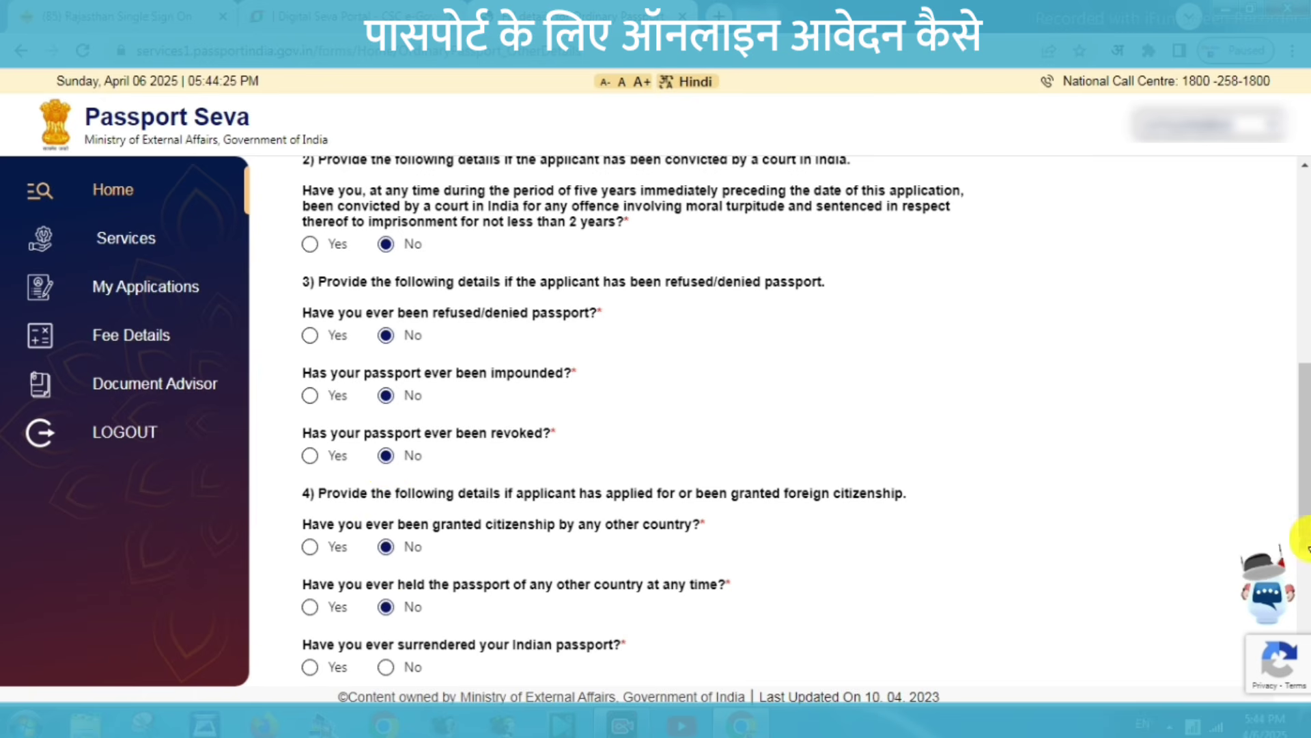
Answer No to the surrender, renunciation, emergency certificate and deportation questions, then save.
scroll(1296, 519, "down", 3)
left_click(386, 510)
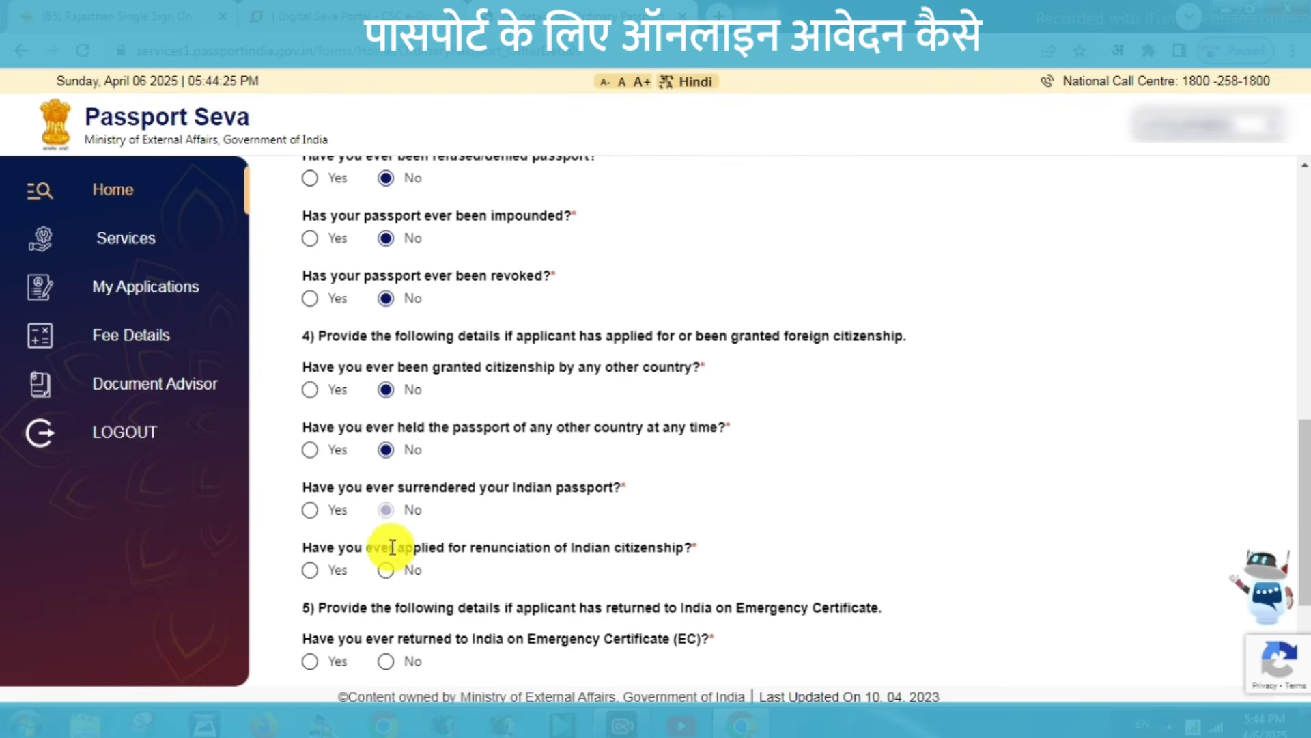
left_click(385, 570)
left_click(386, 661)
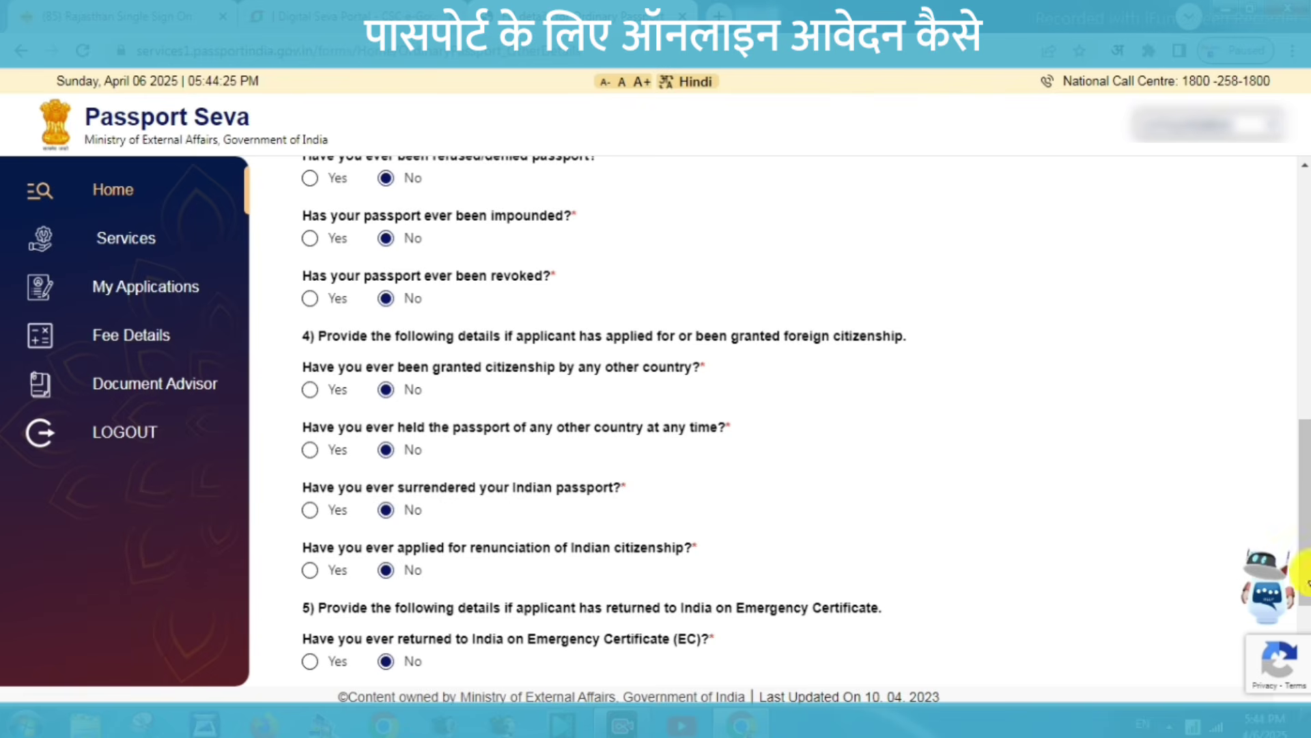
scroll(1305, 578, "down", 3)
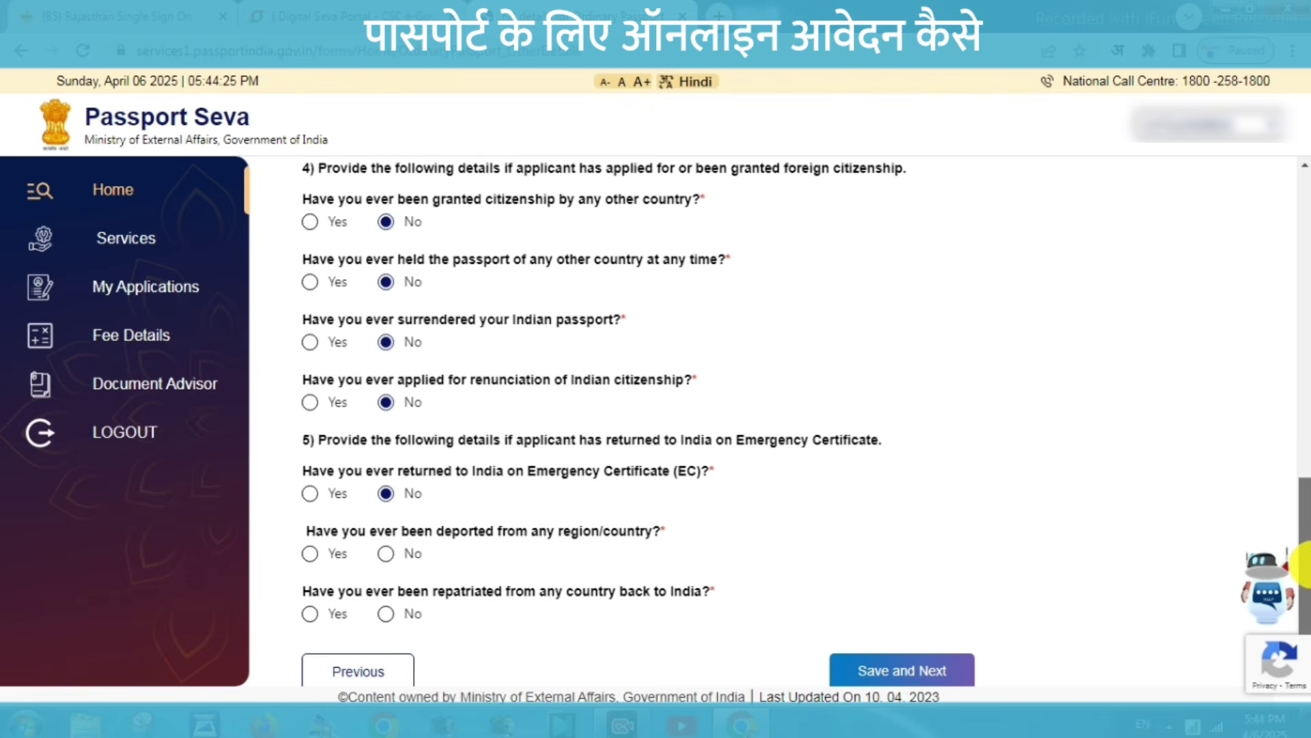
left_click(386, 613)
left_click(386, 553)
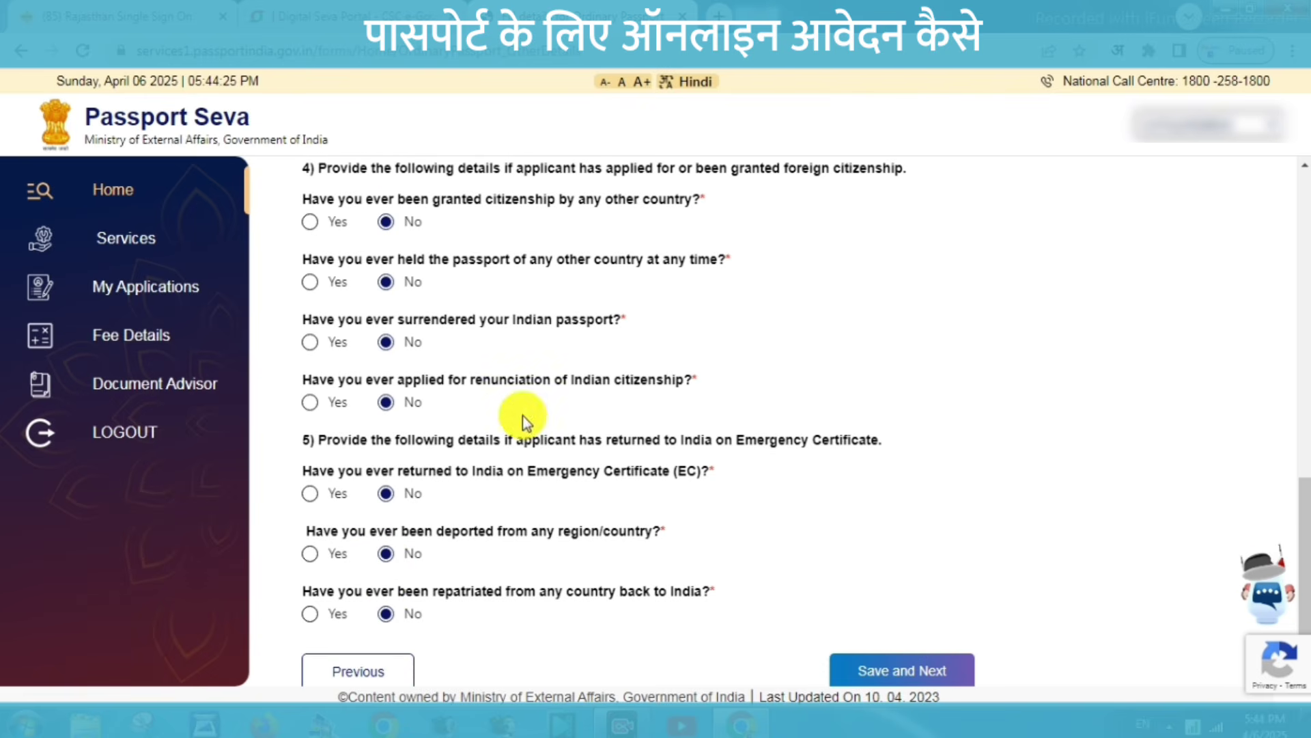
left_click(896, 670)
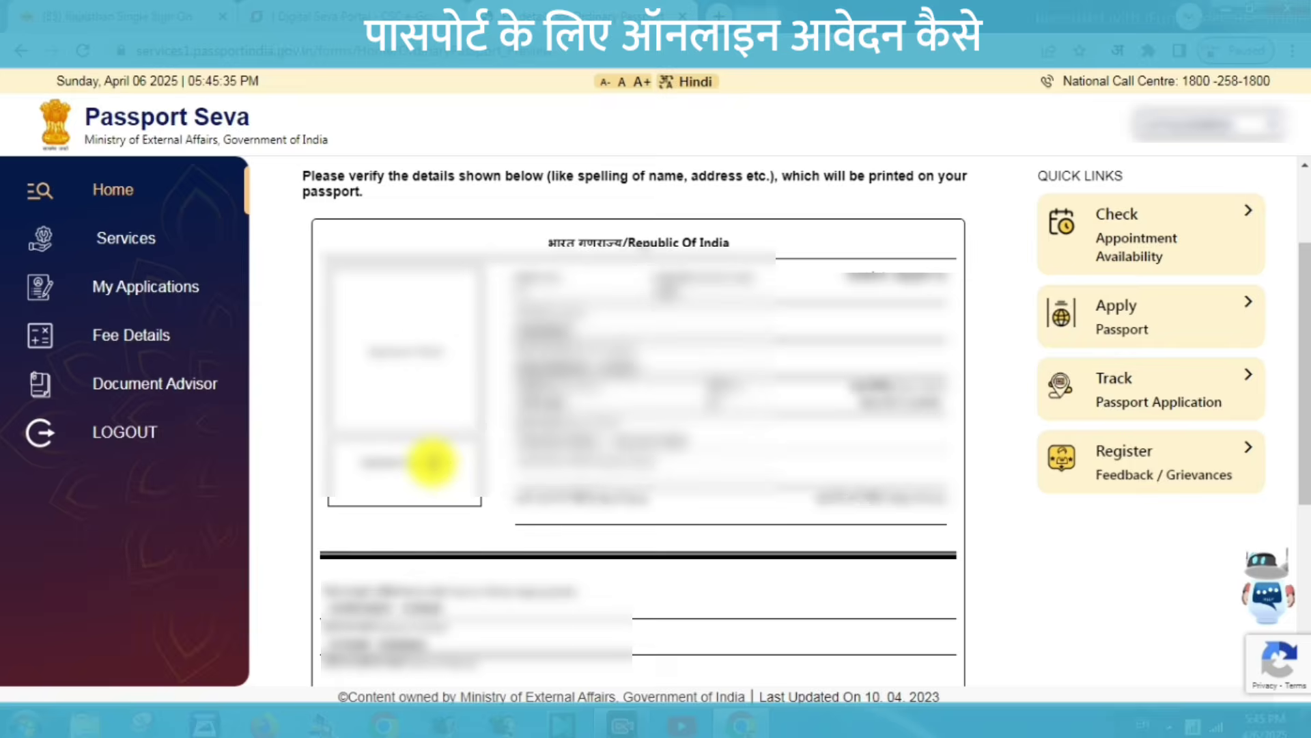
Confirm the passport details preview as true and correct, then save and continue.
scroll(430, 460, "down", 5)
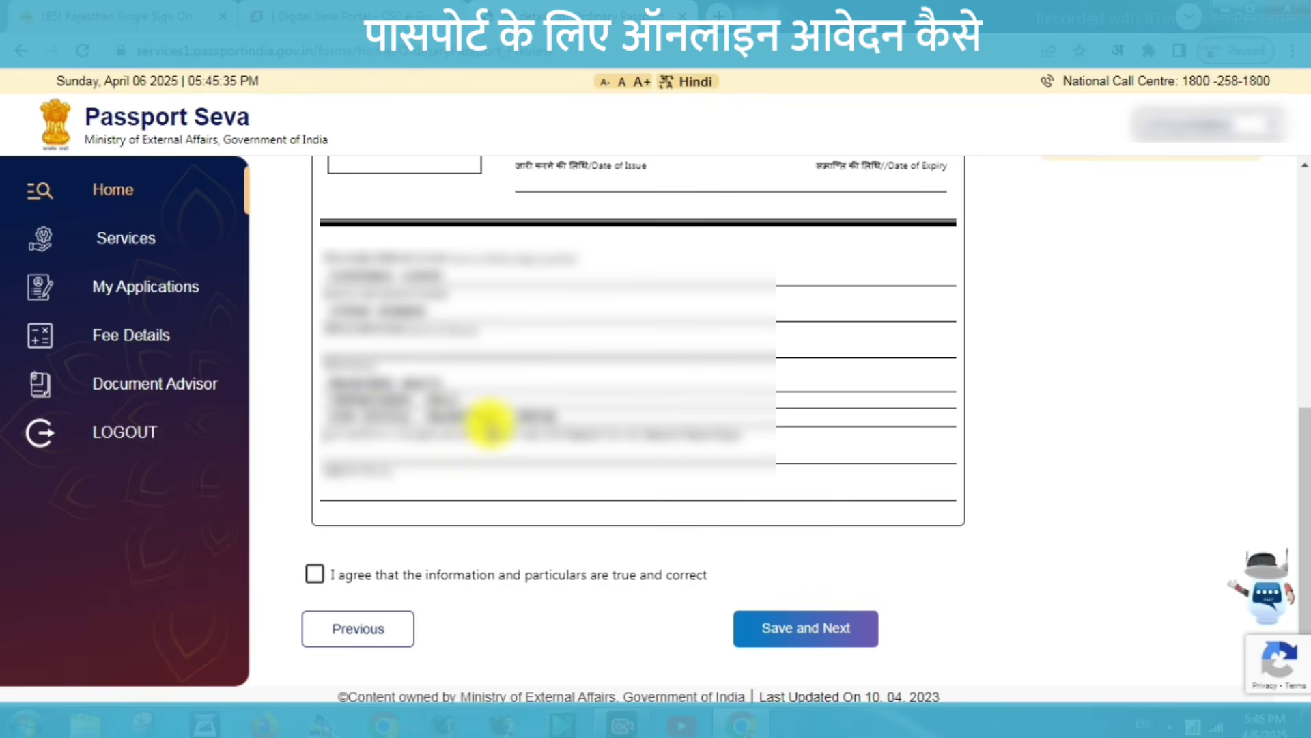
left_click(316, 575)
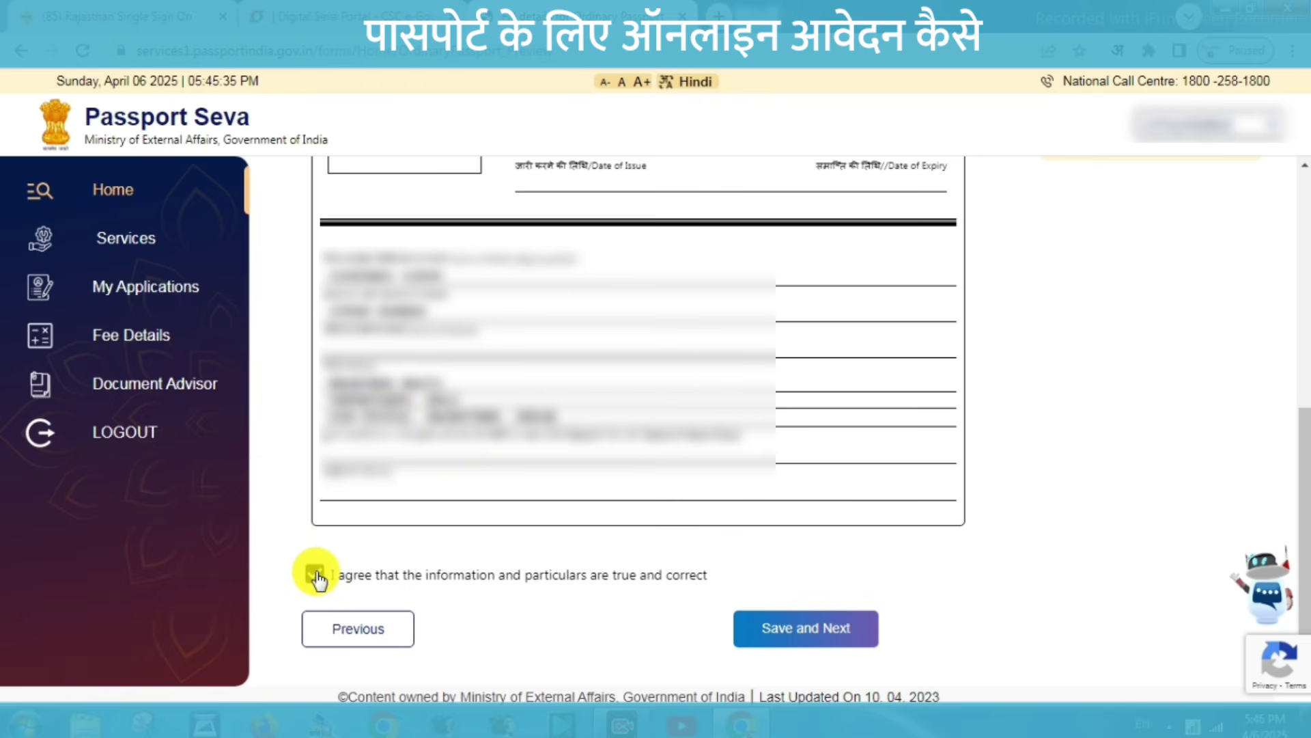
left_click(813, 630)
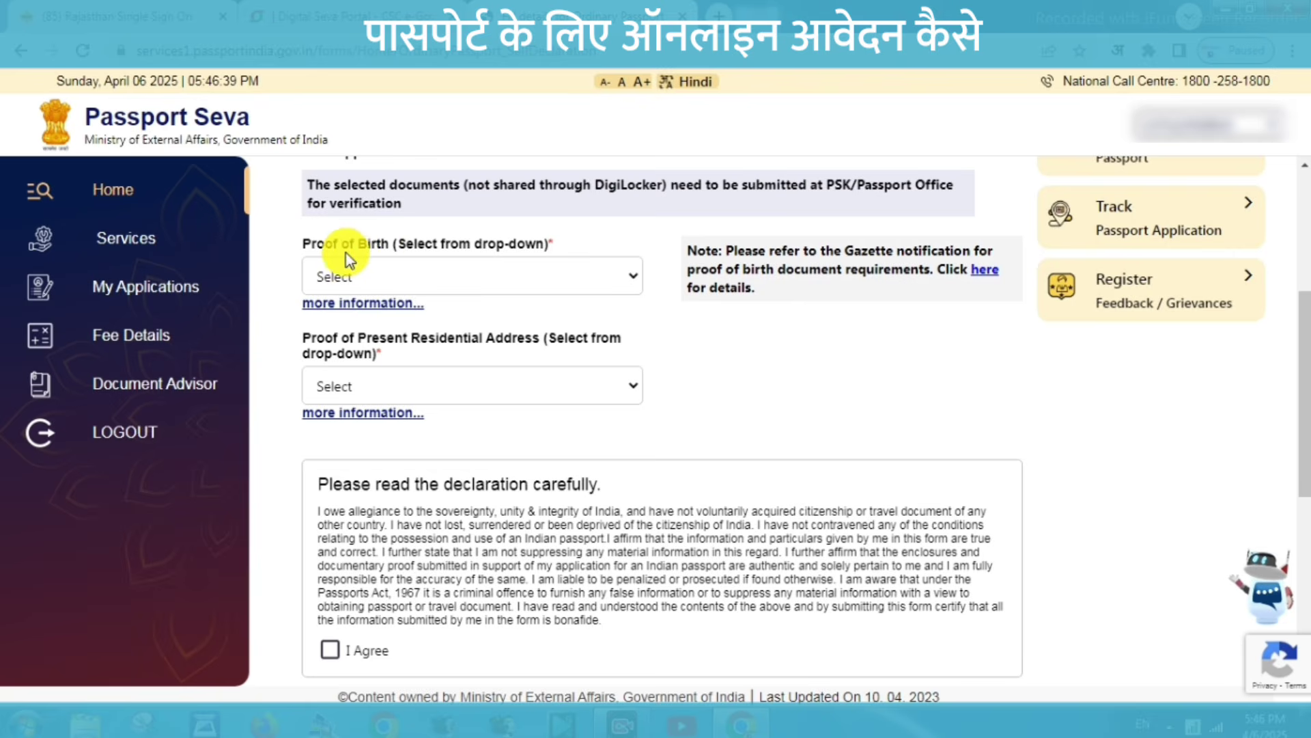
Choose the PAN card as proof of birth and Aadhaar Card (Address Proof) for present address.
left_click(372, 273)
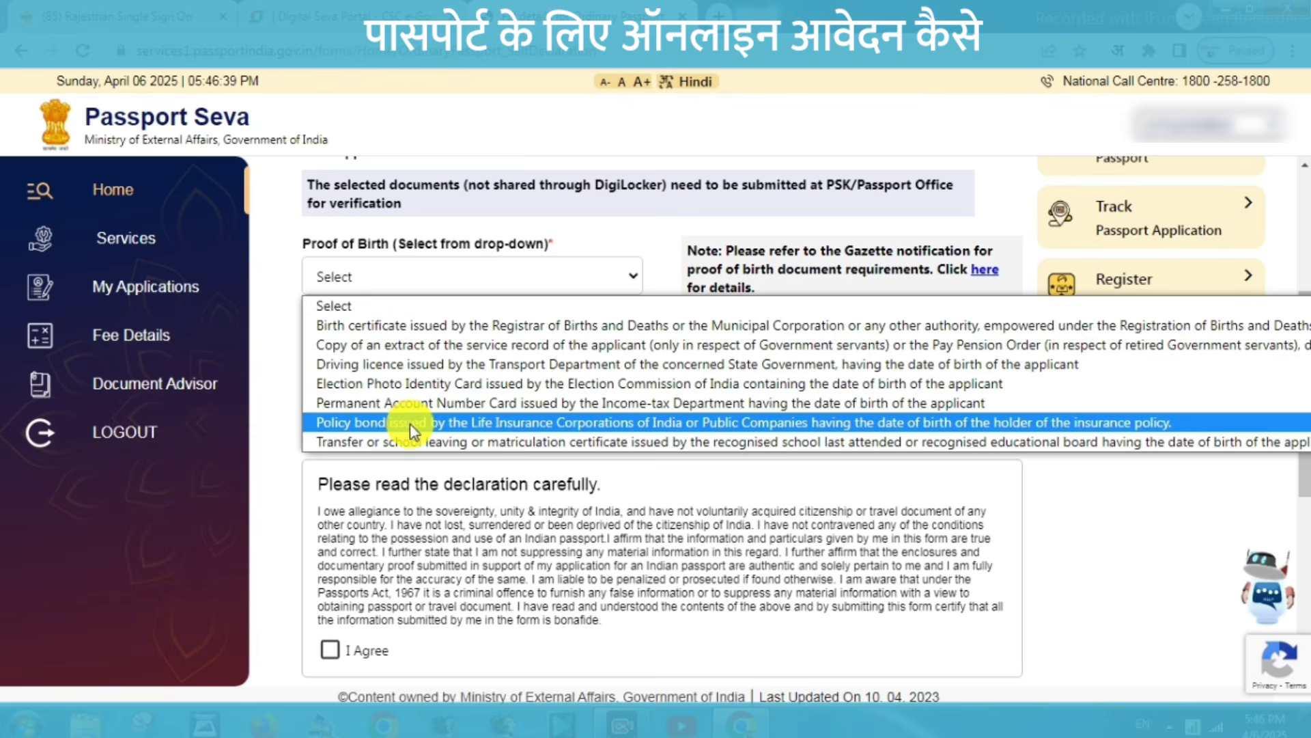
left_click(412, 403)
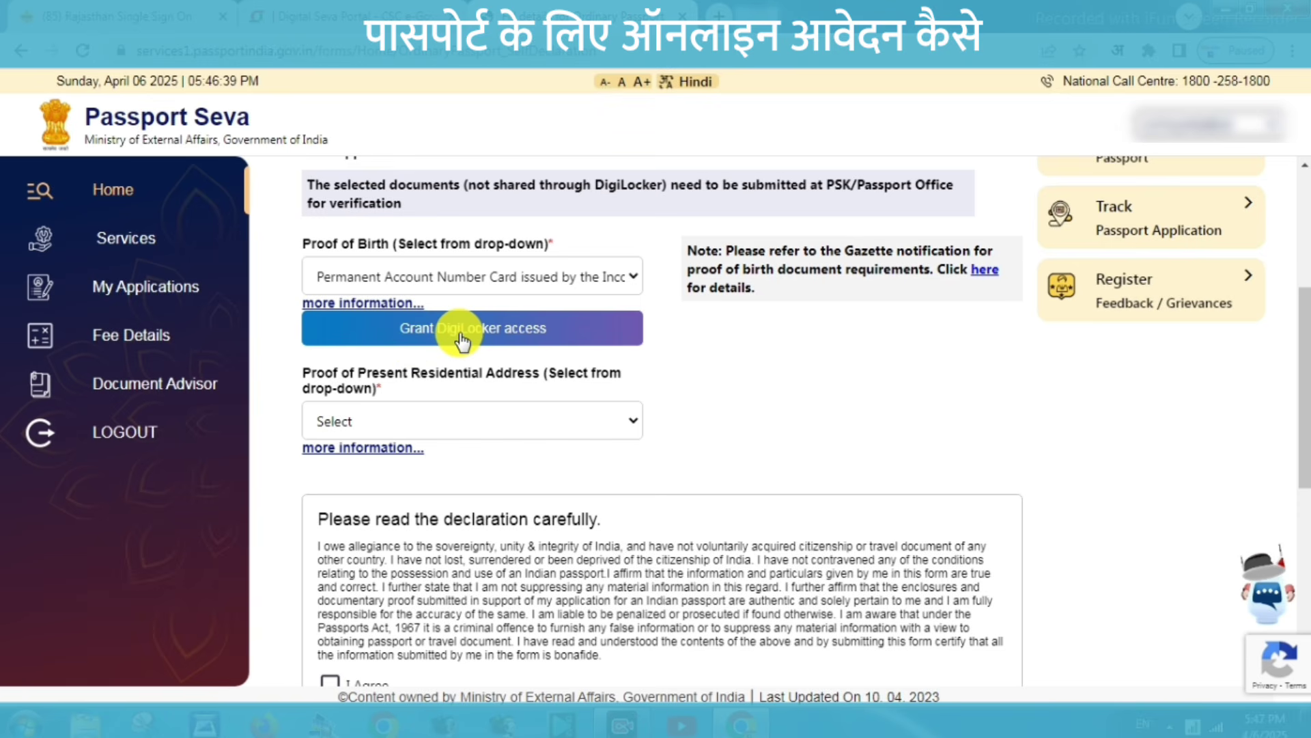
left_click(408, 423)
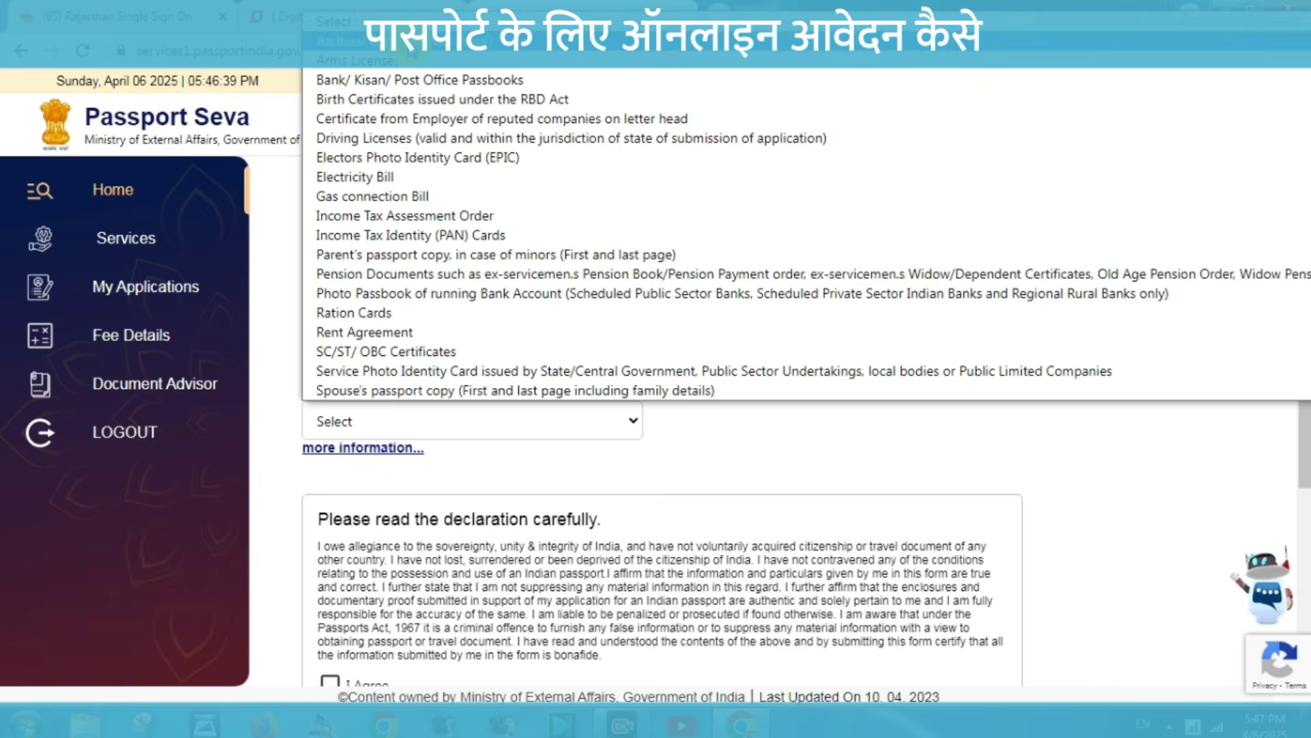
left_click(382, 41)
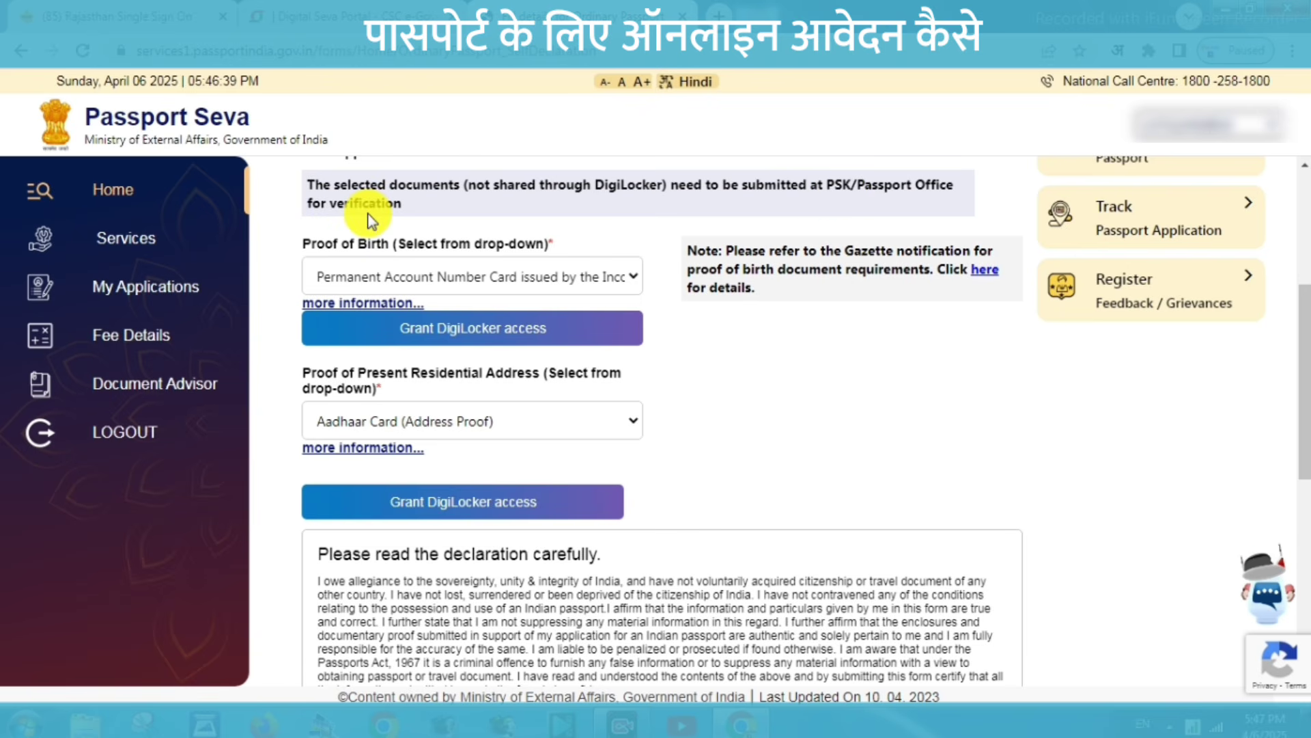
left_click_drag(1305, 379, 1305, 523)
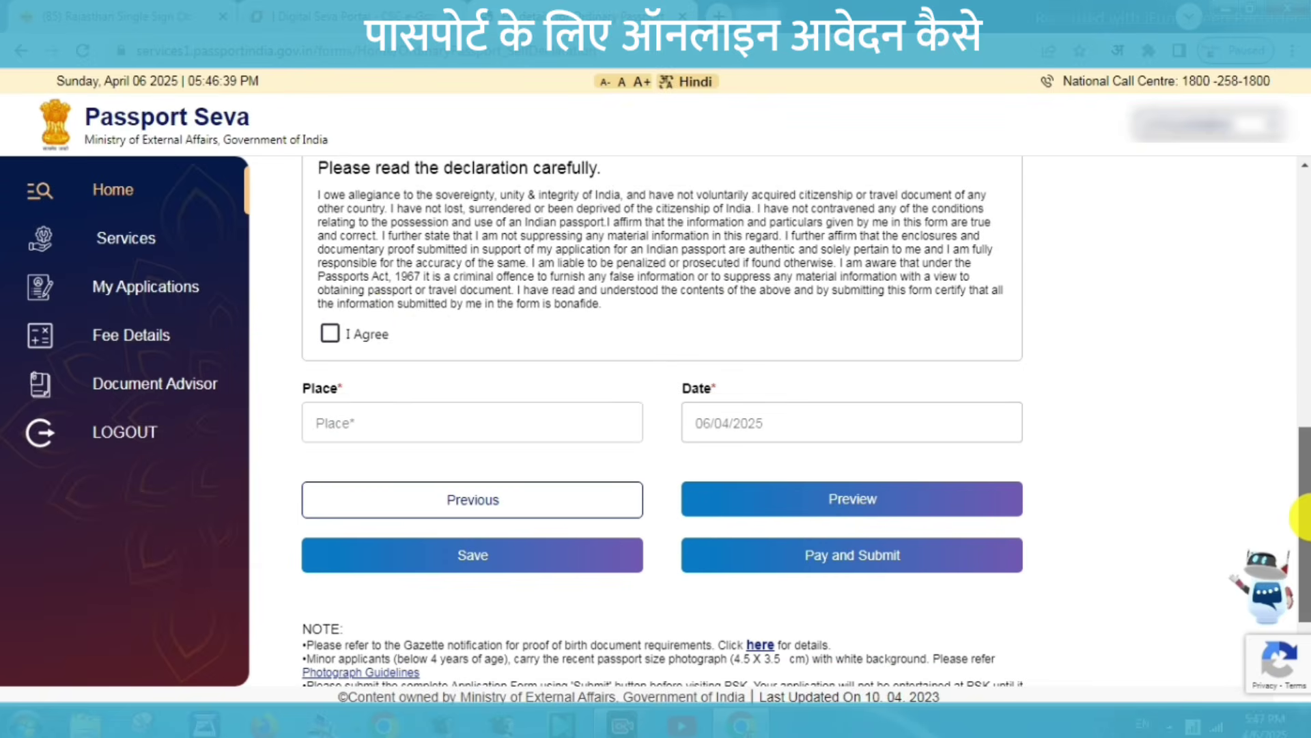
Accept the declaration with place TAKHATGARH, save the form, and open its full preview.
left_click(337, 336)
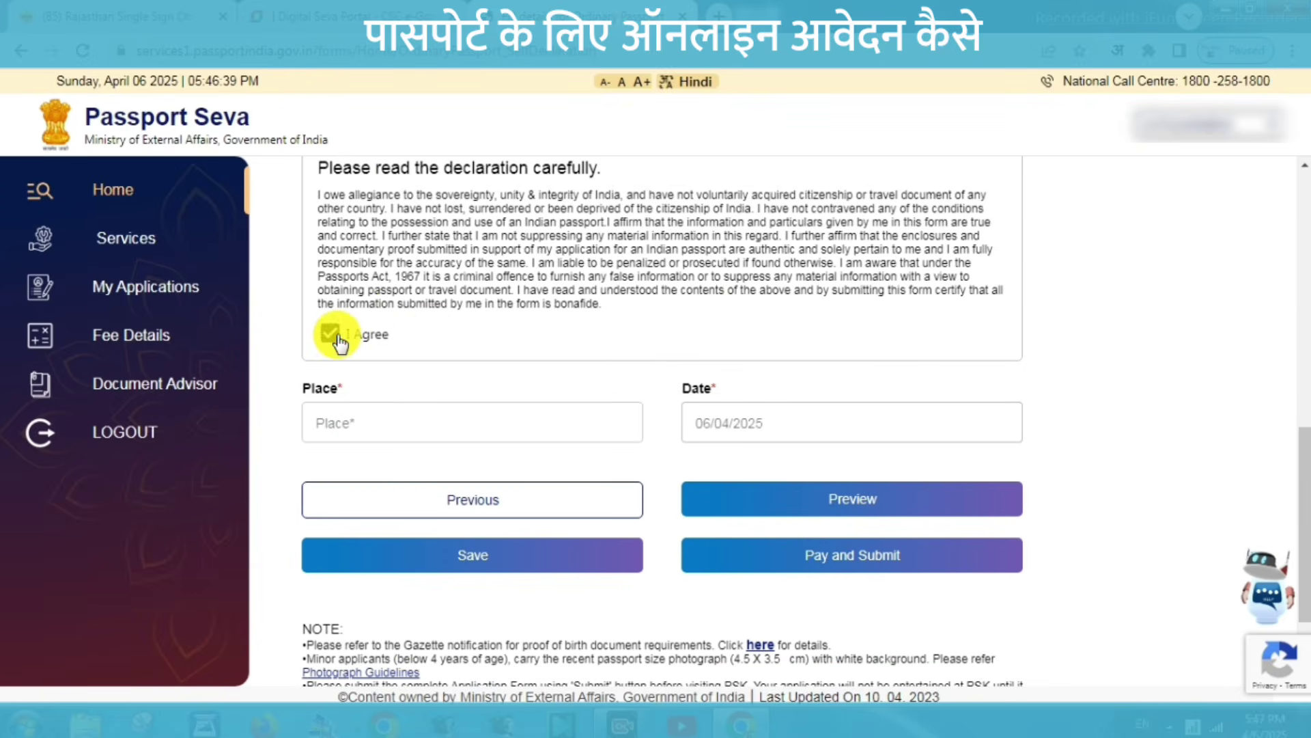
left_click(337, 421)
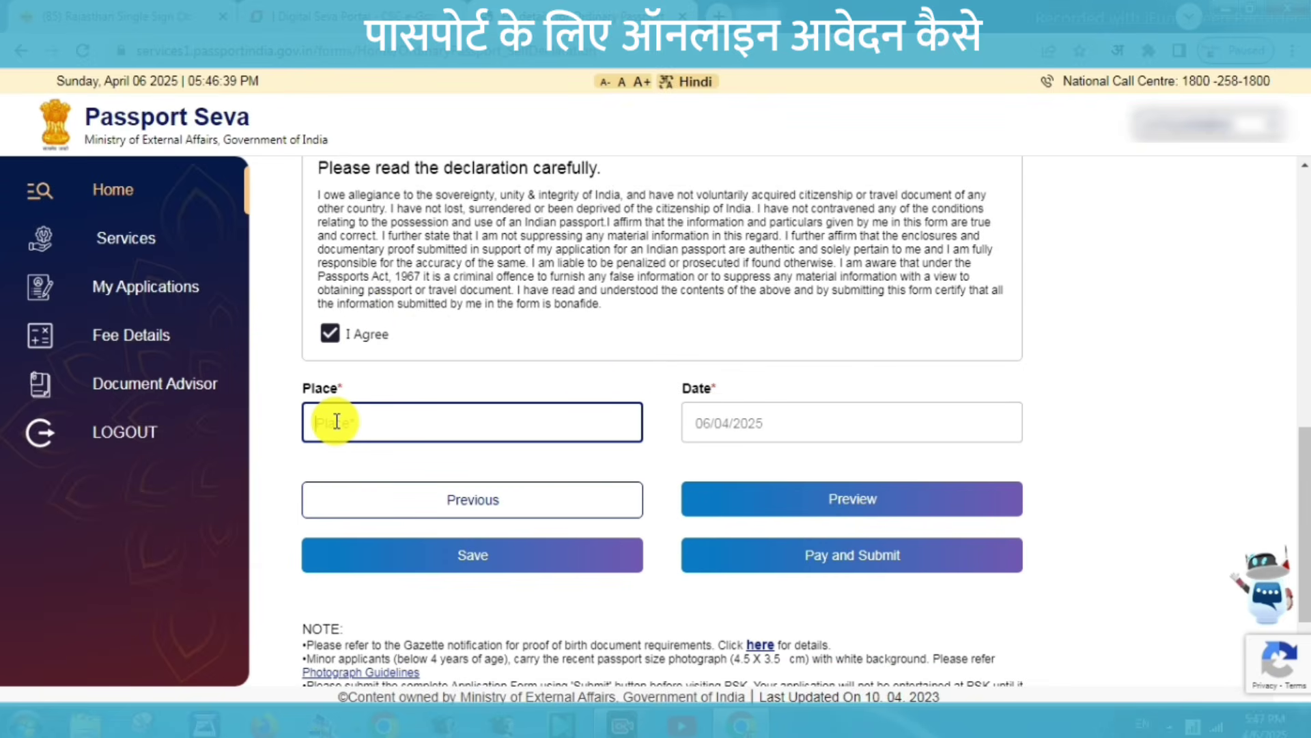
type("TAKHATG")
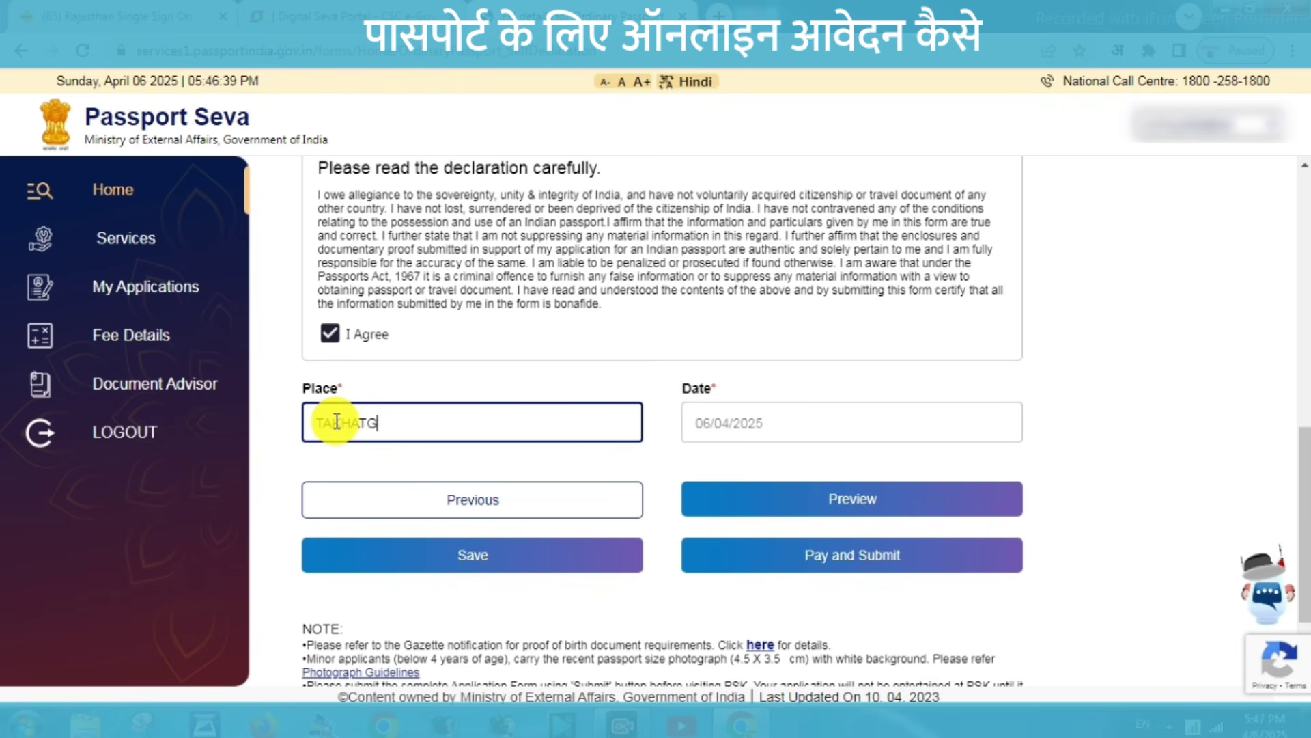
type("ARH")
left_click(404, 457)
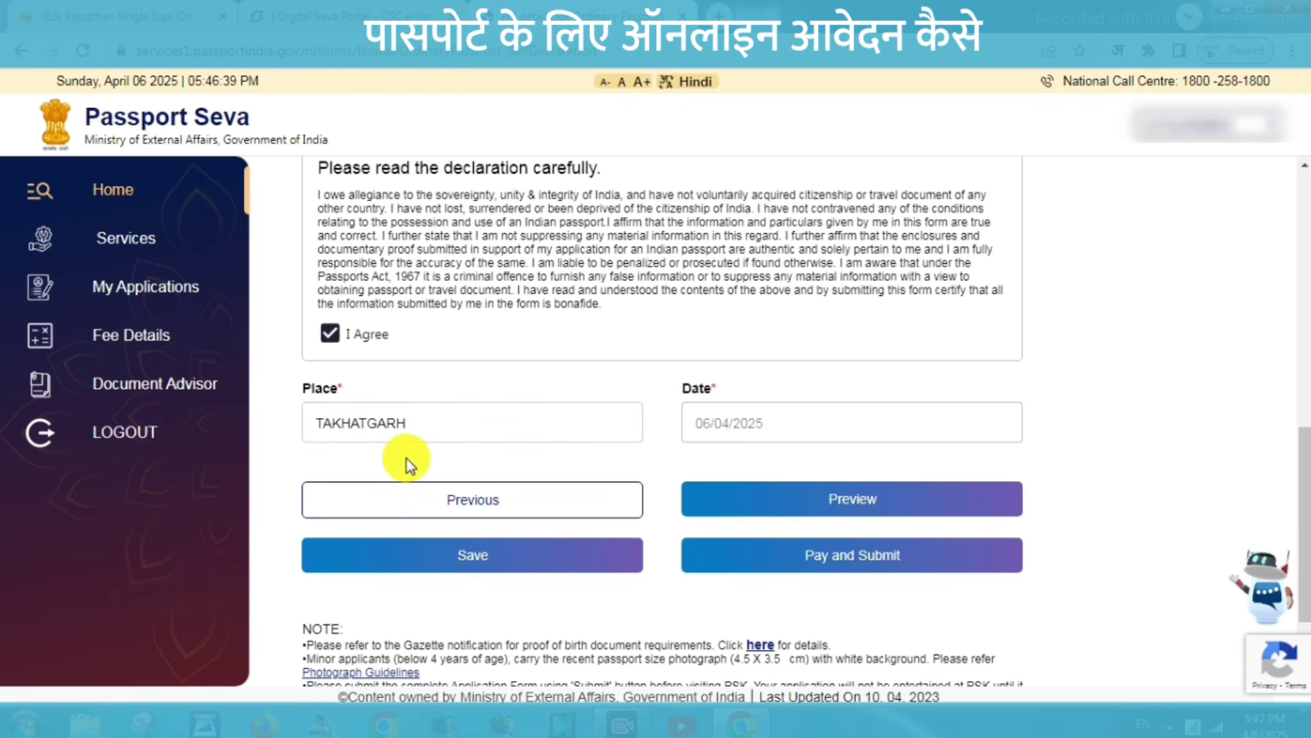
left_click(482, 552)
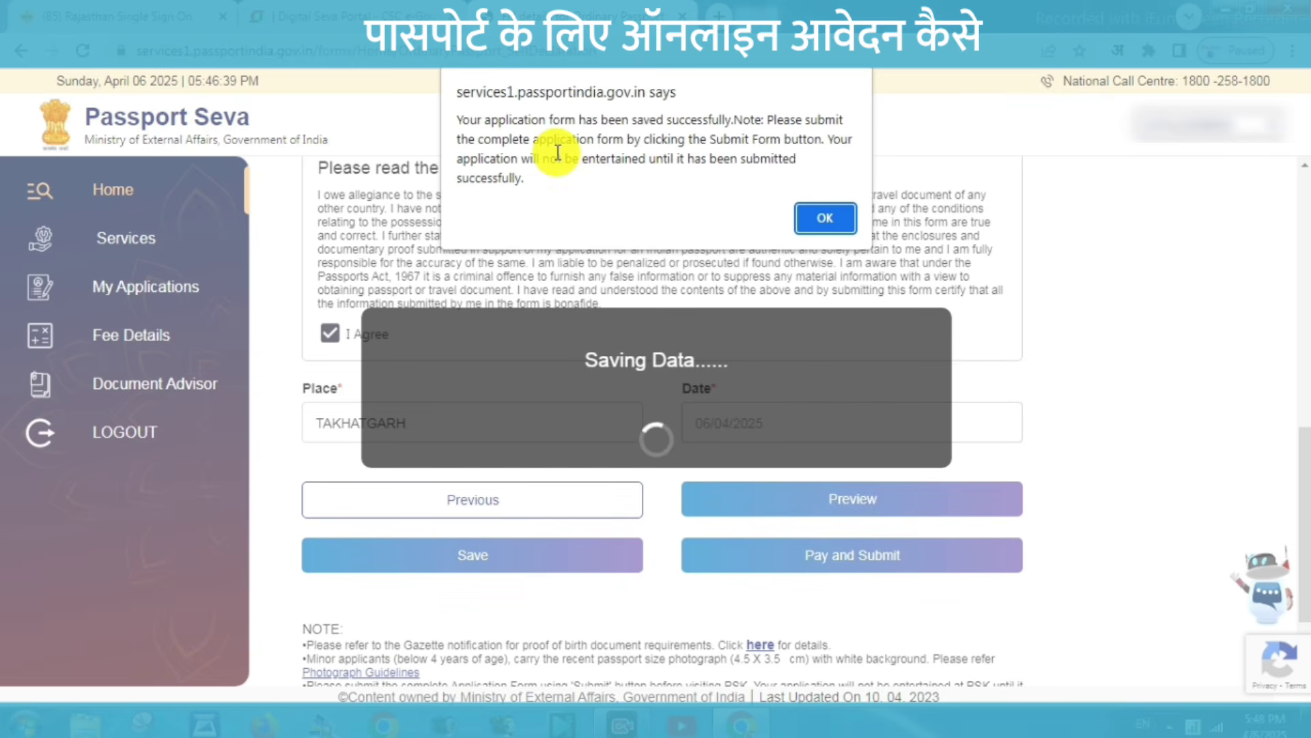
left_click(812, 219)
left_click(838, 512)
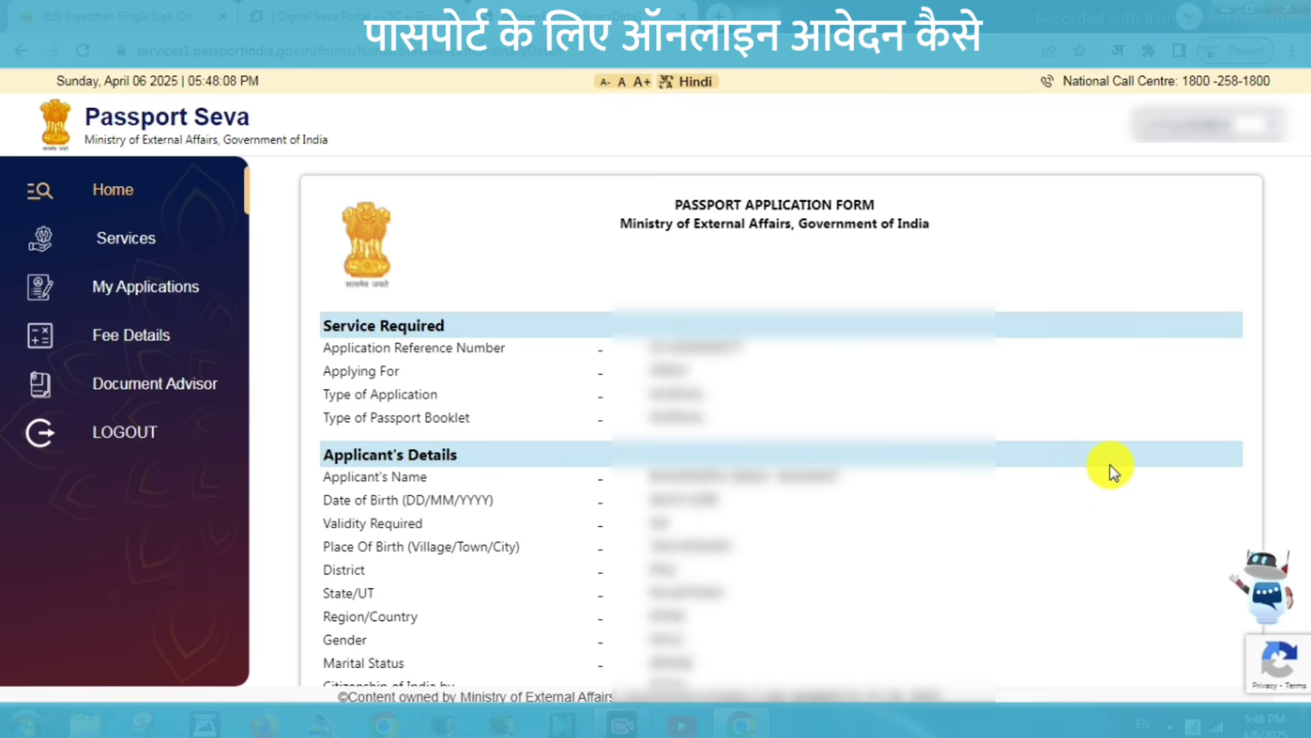
Review the zoomed-out application preview, close it, and submit the application for payment.
left_click(1099, 525)
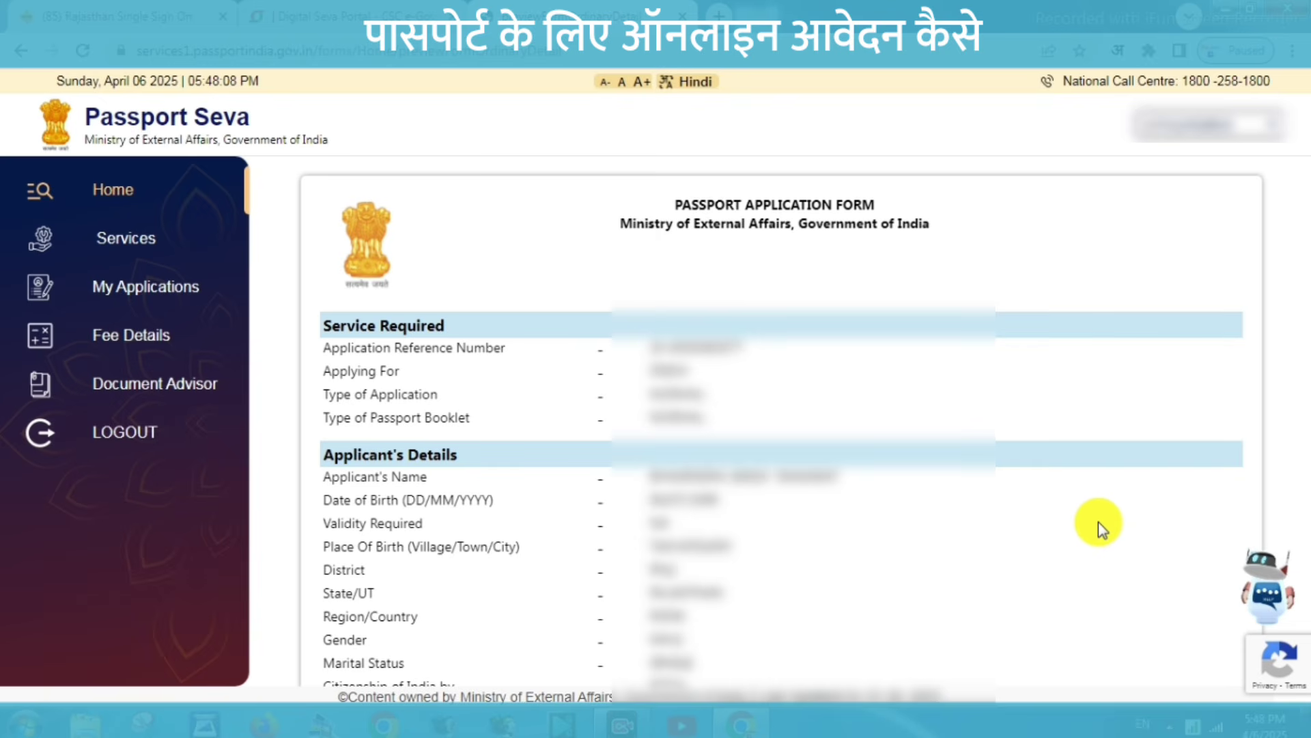
key("ctrl+minus")
key("ctrl+minus")
key("ctrl+minus")
key("ctrl+minus")
key("ctrl+minus")
key("ctrl+minus")
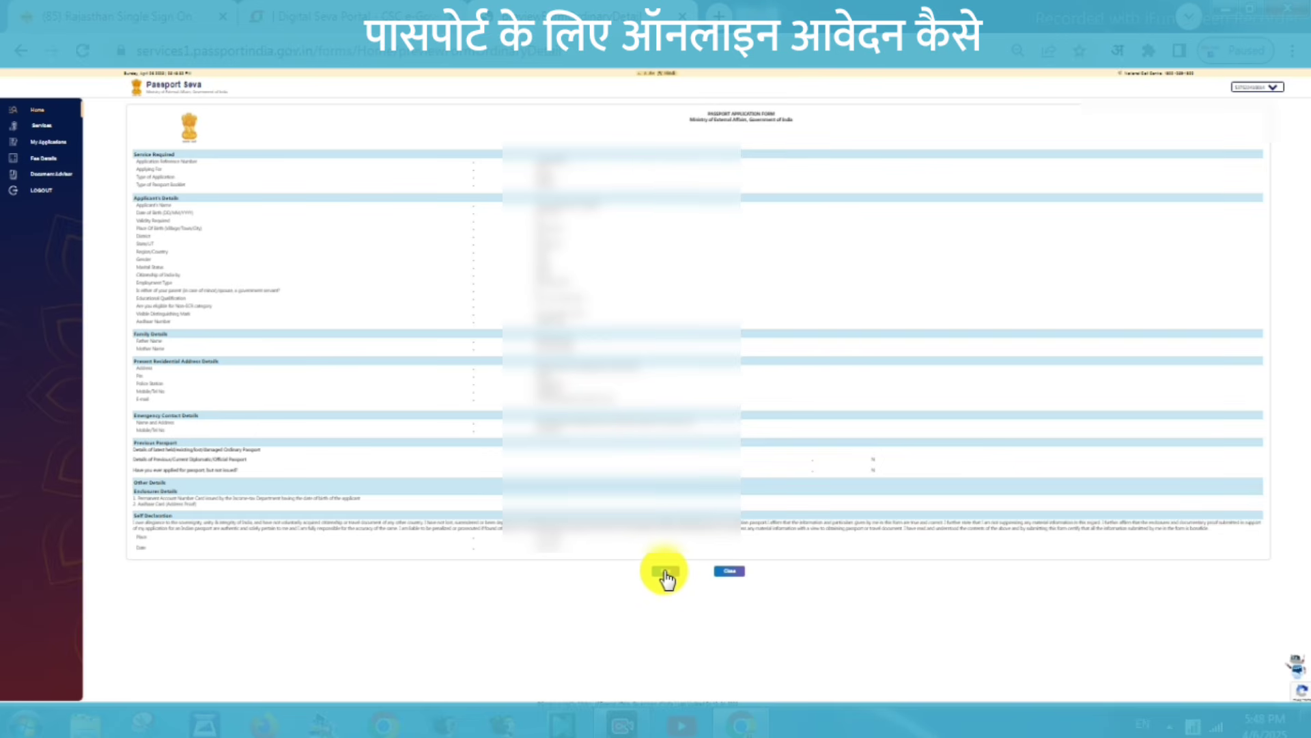
left_click(731, 572)
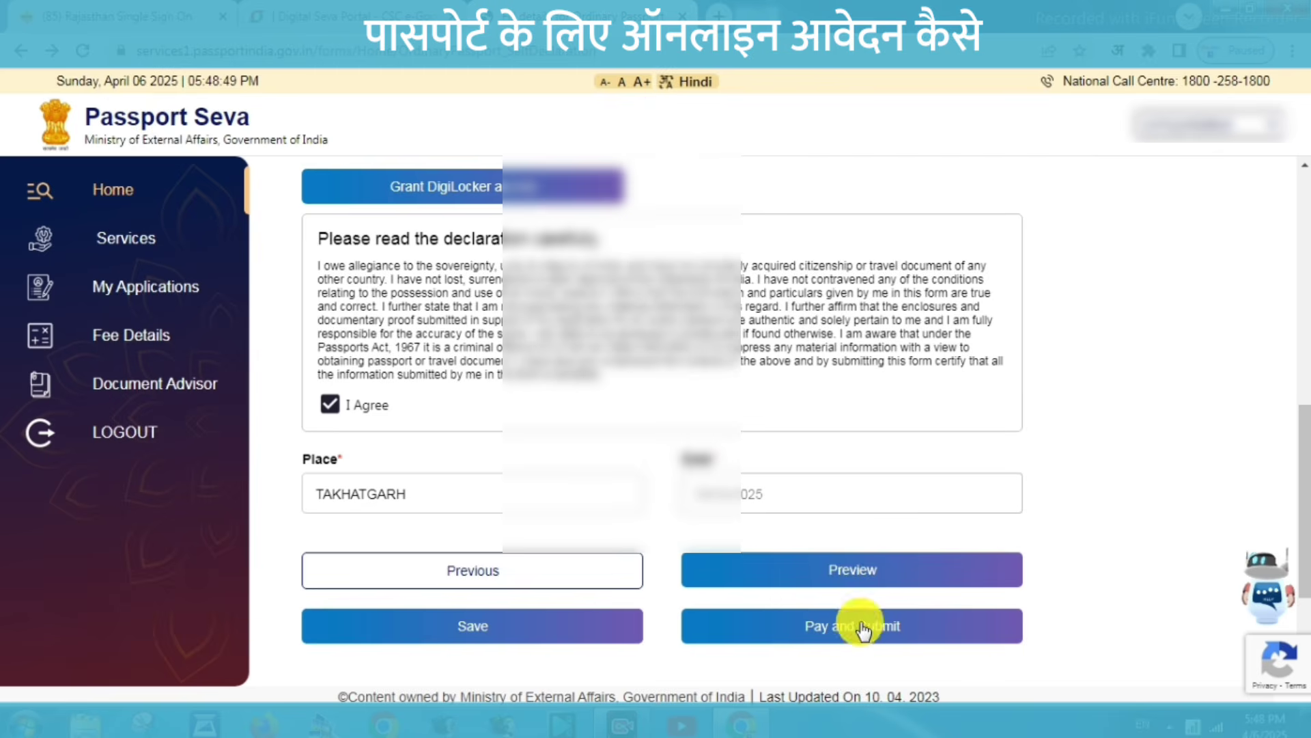
left_click(851, 632)
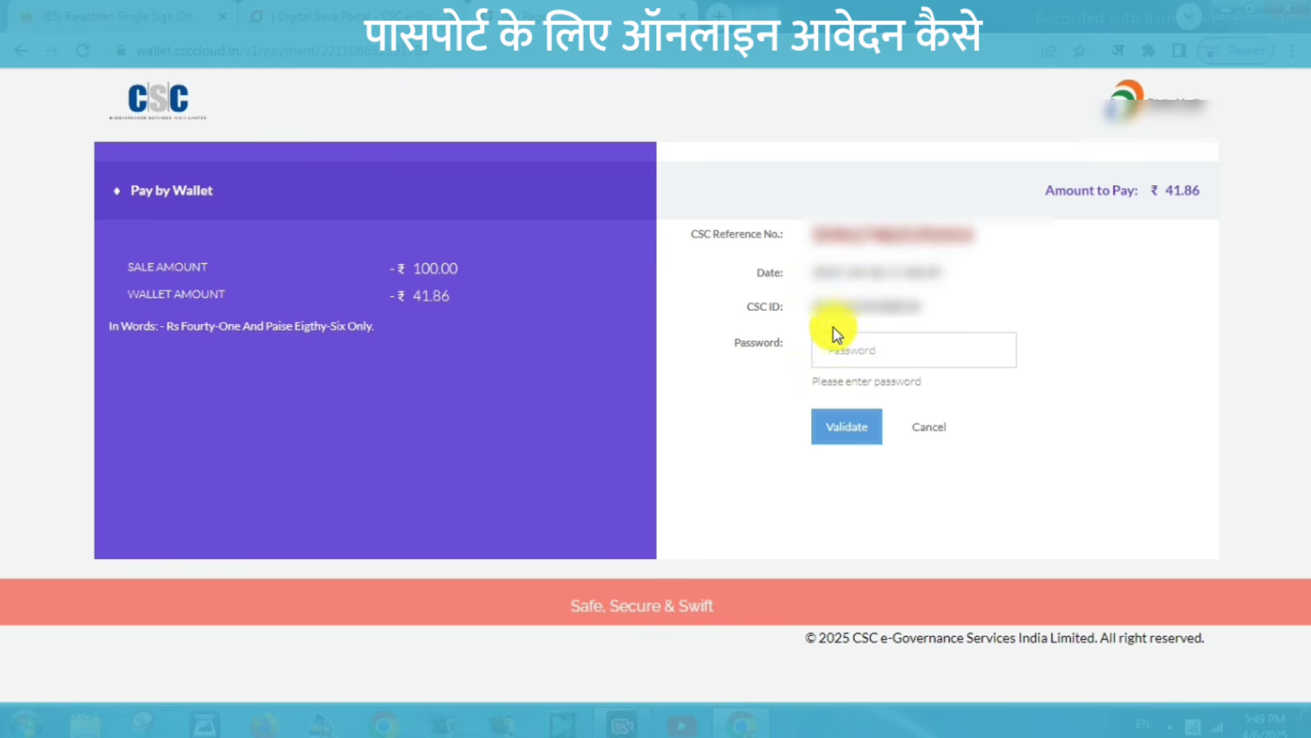
Pay ₹41.86 from the CSC wallet with the account password and wallet PIN, then open My Applications.
left_click(828, 348)
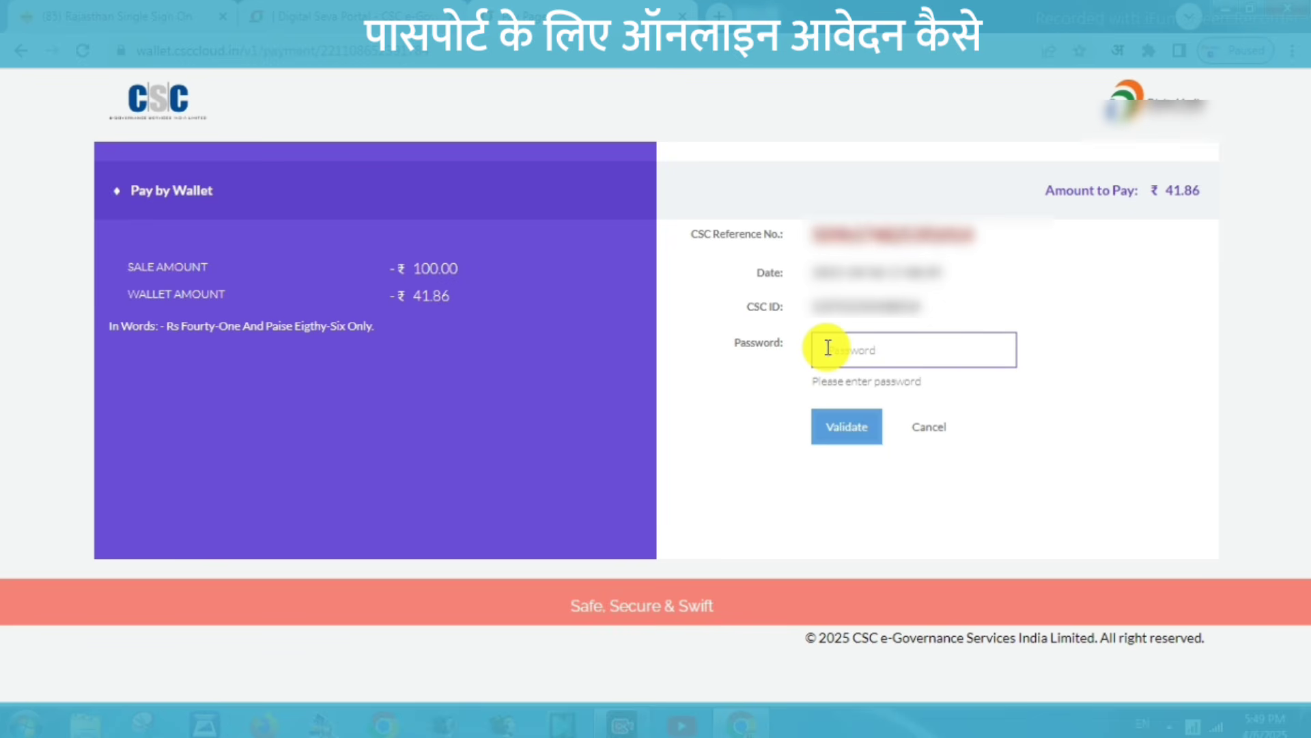
key("ctrl+v")
left_click(850, 422)
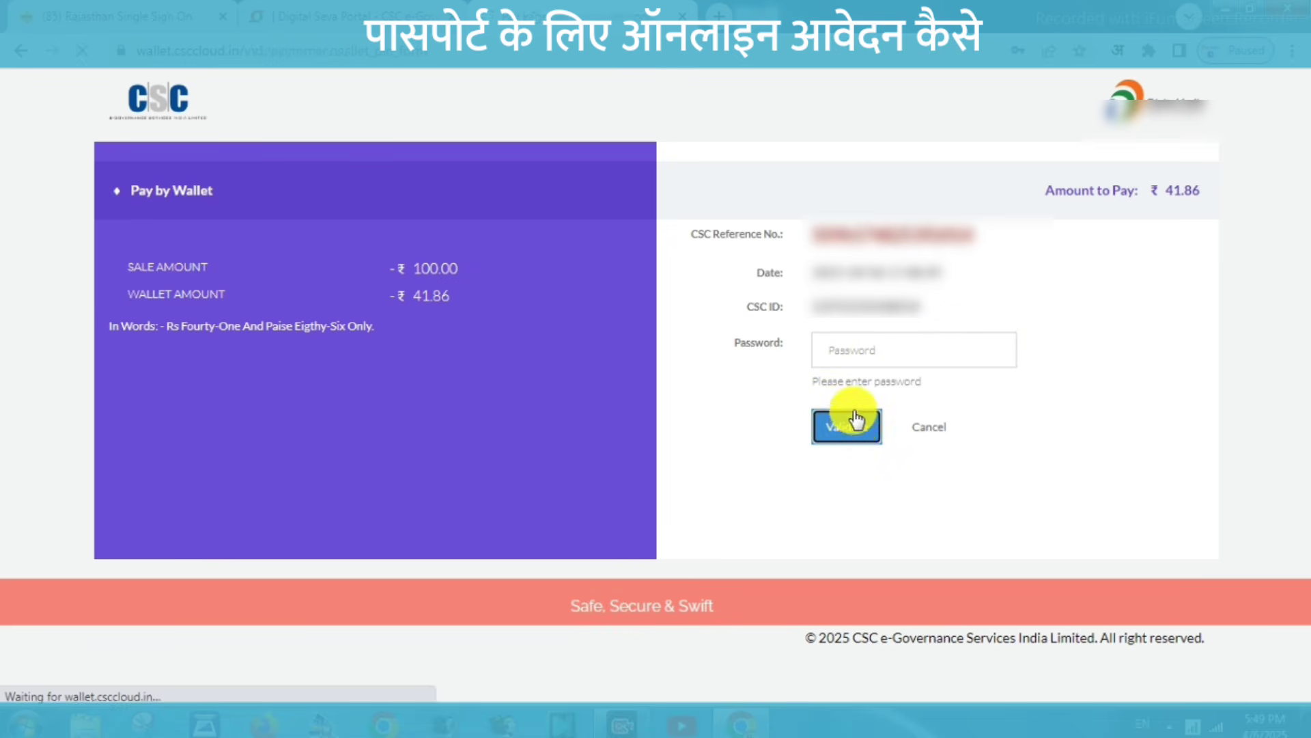
left_click(845, 352)
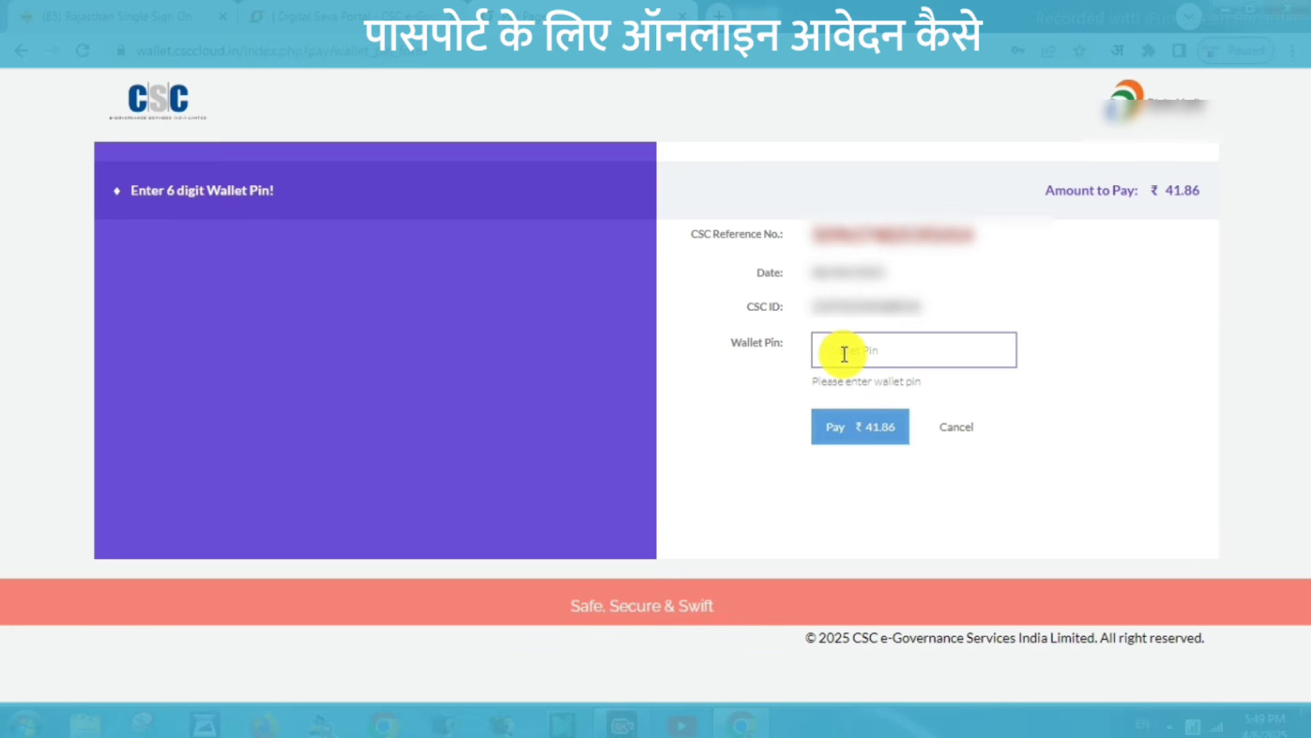
type("••••••")
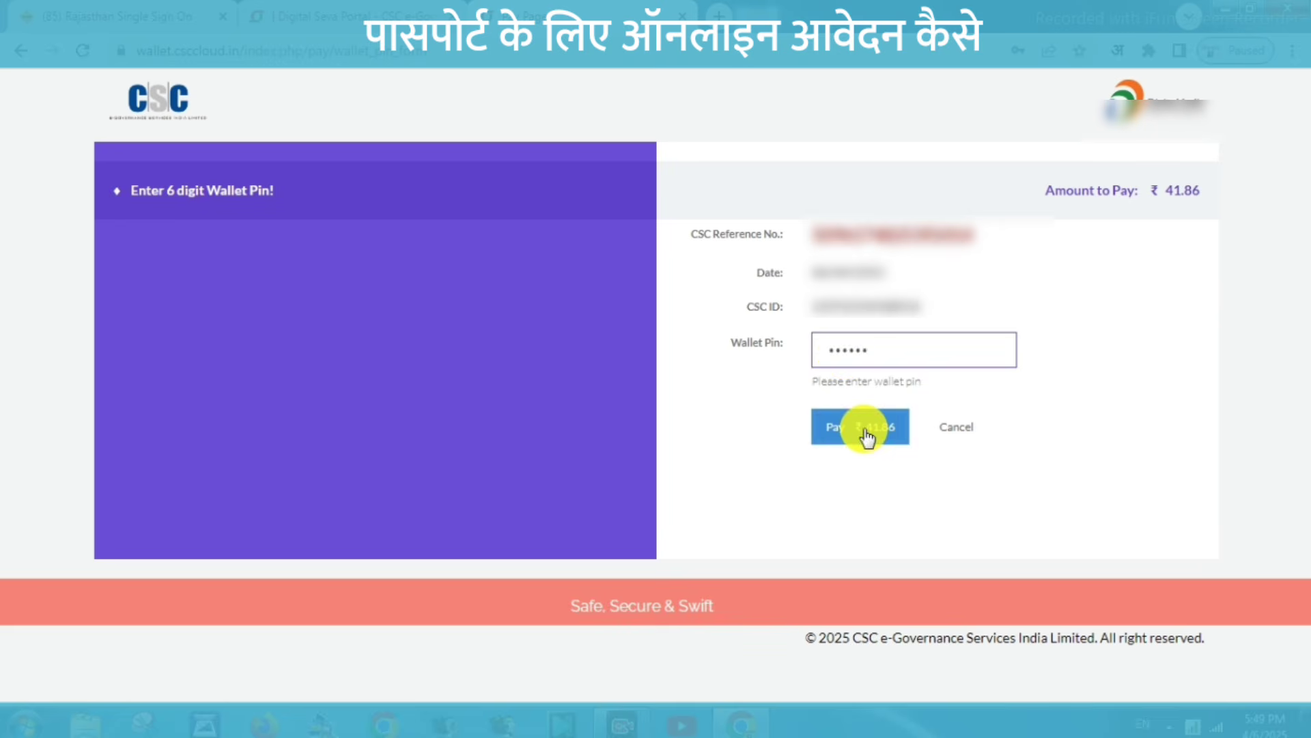
left_click(864, 429)
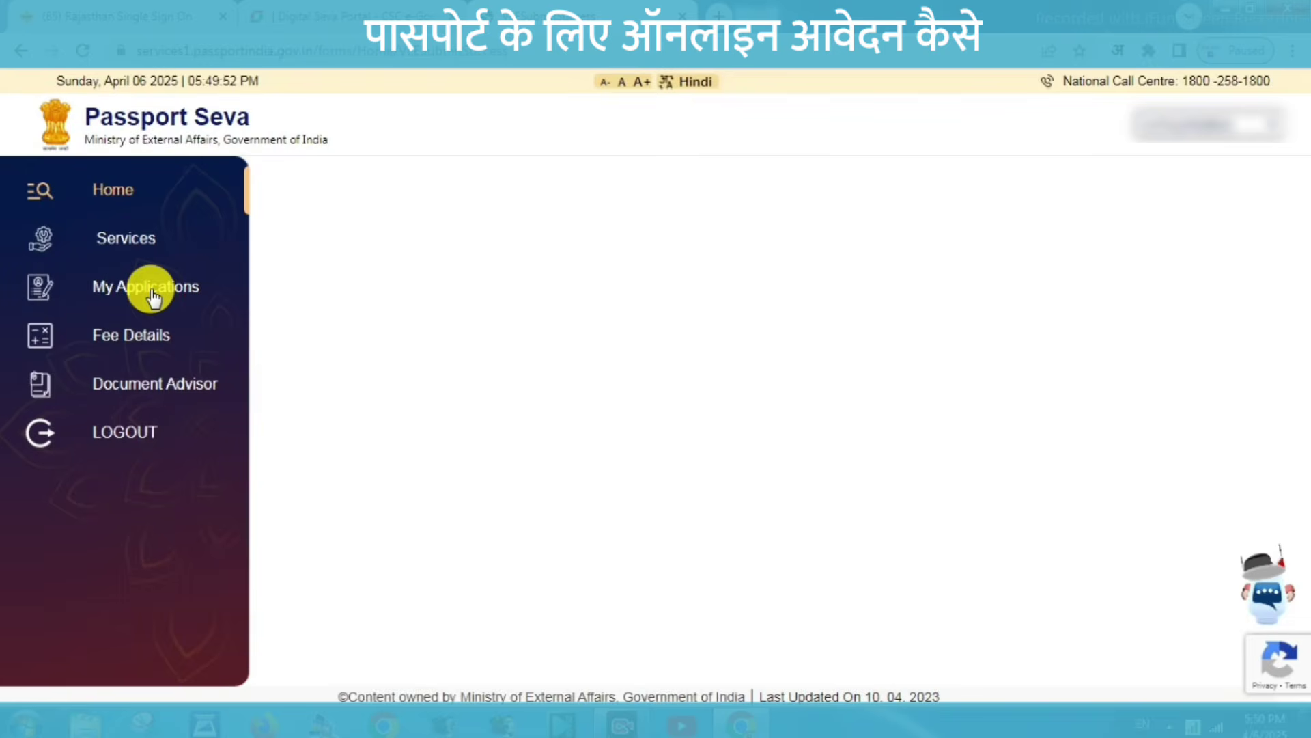
left_click(150, 289)
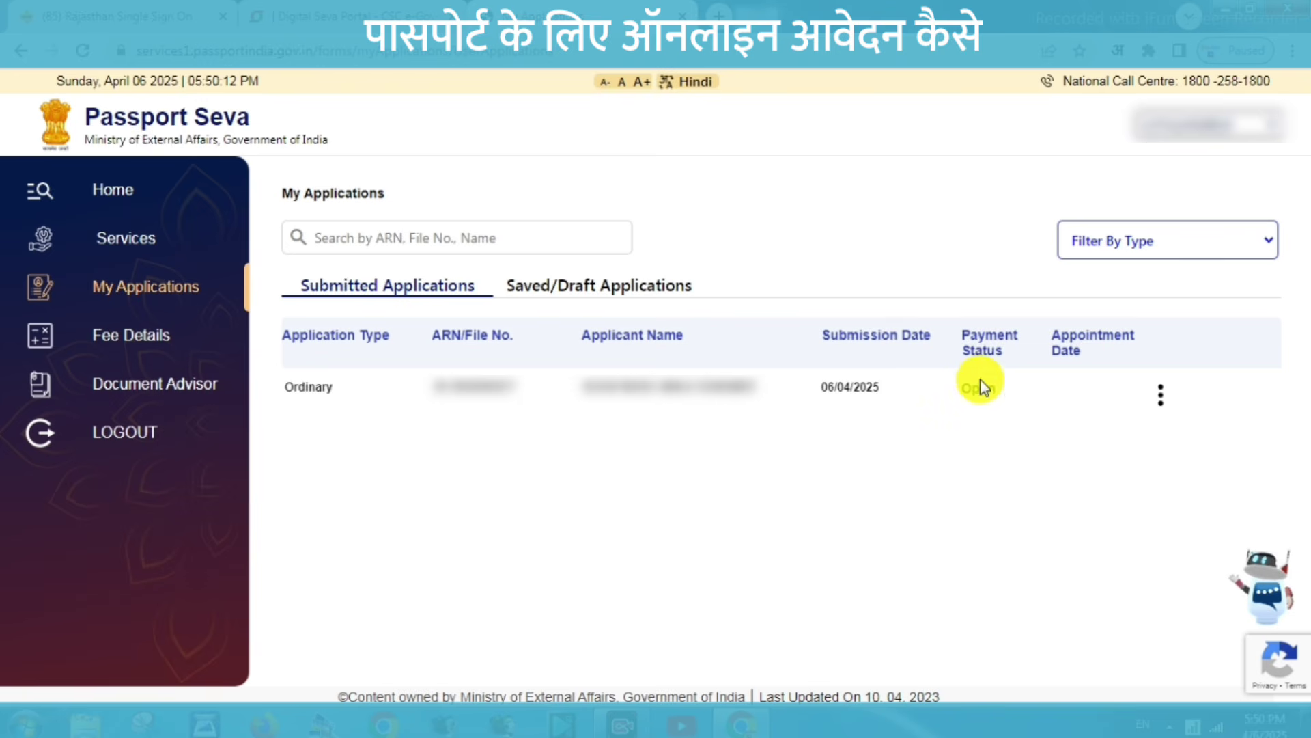
View the submitted application's details and start Pay And Schedule Appointment.
left_click(1161, 401)
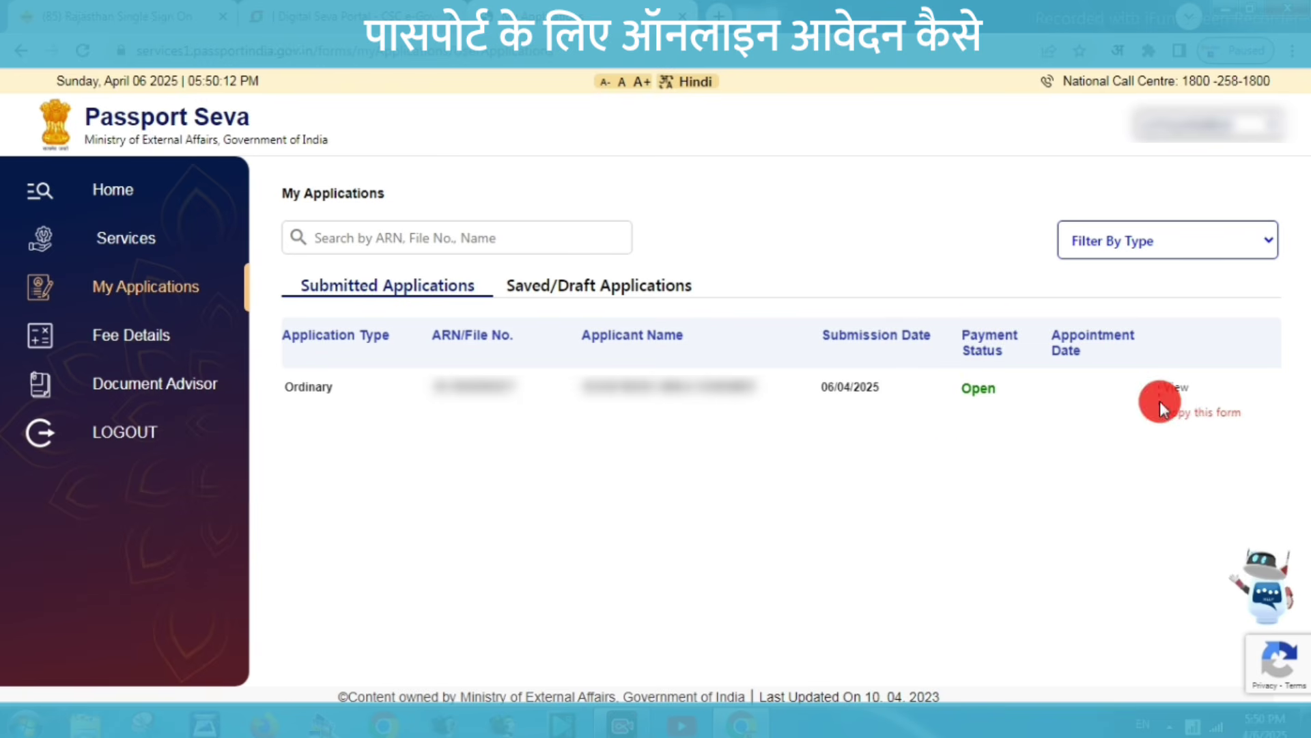
left_click(1167, 388)
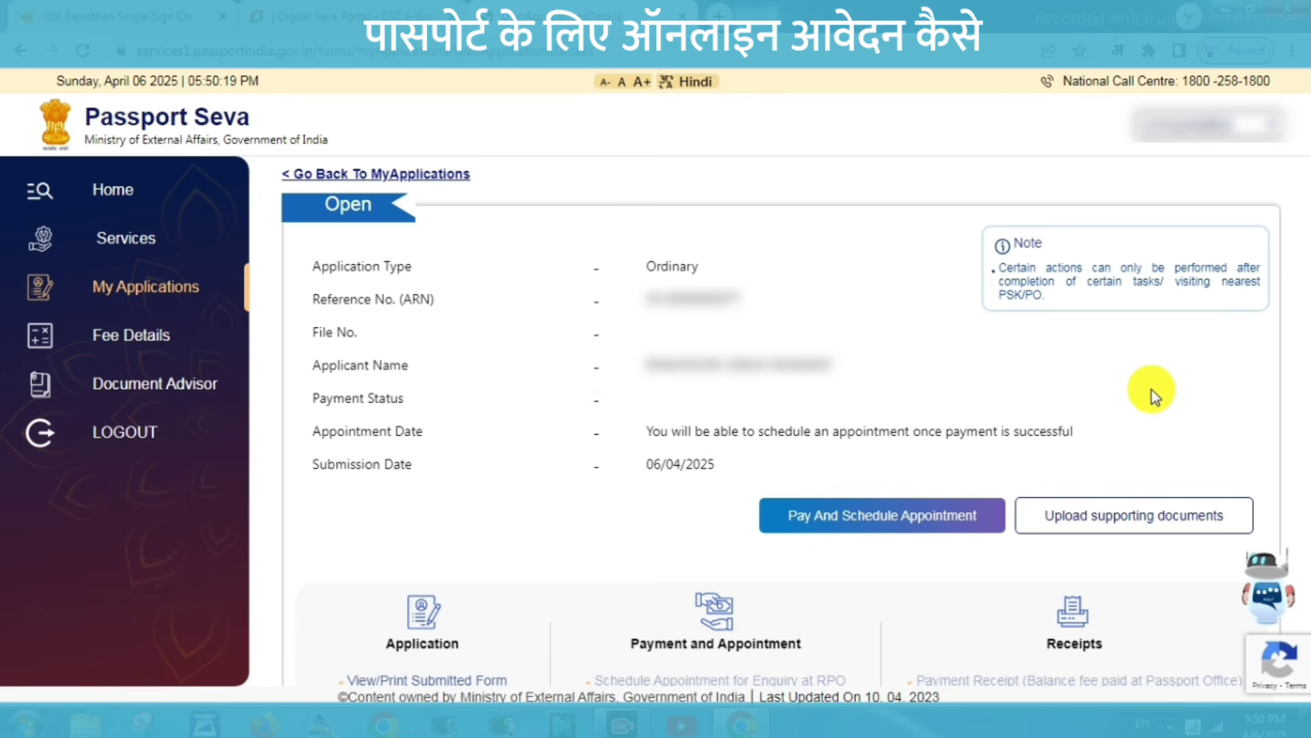
left_click(855, 517)
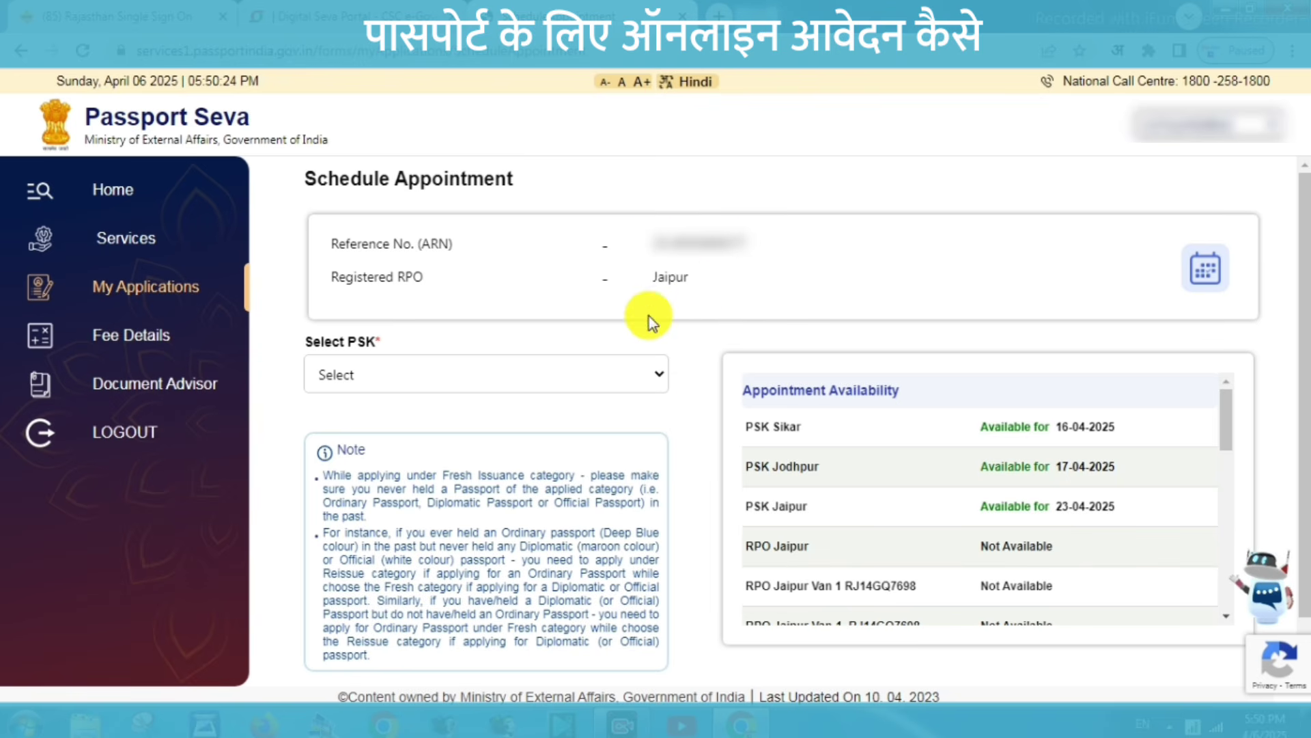
Choose POPSK Sirohi as the Passport Seva Kendra and confirm it.
left_click(394, 389)
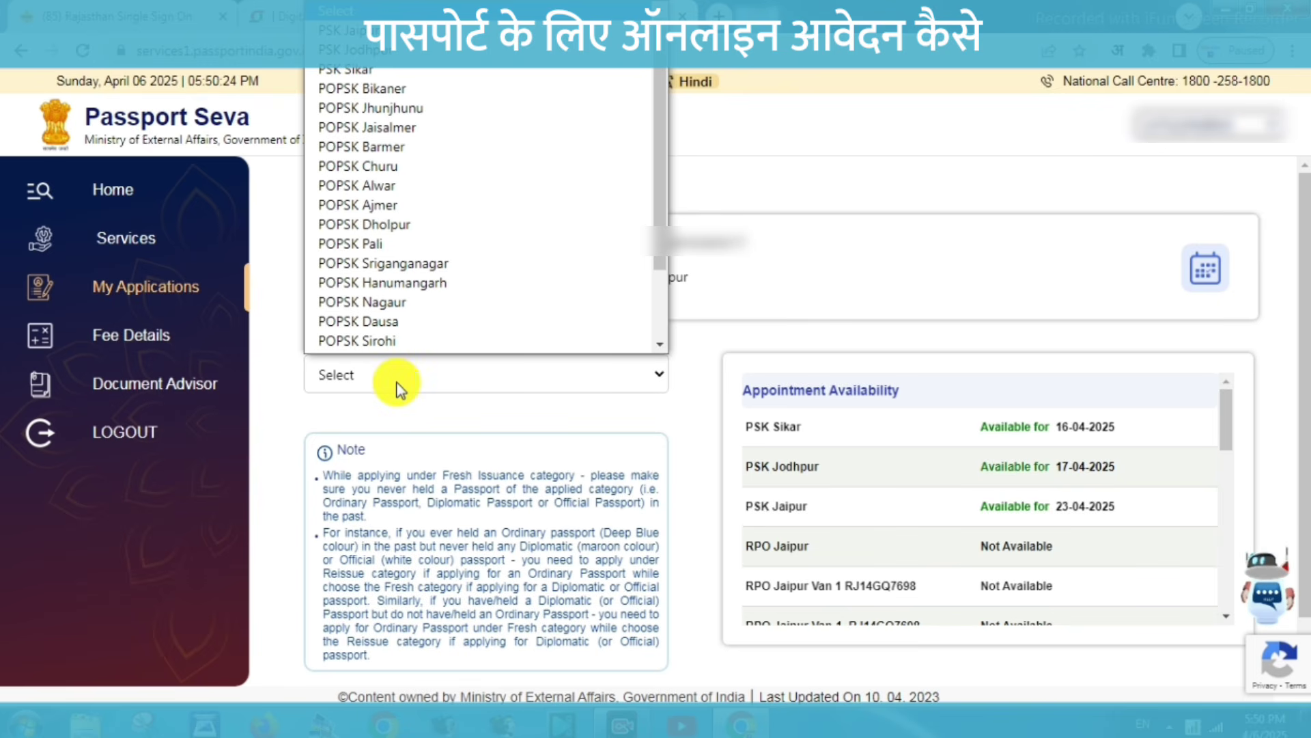
scroll(395, 342, "down", 1)
left_click(395, 329)
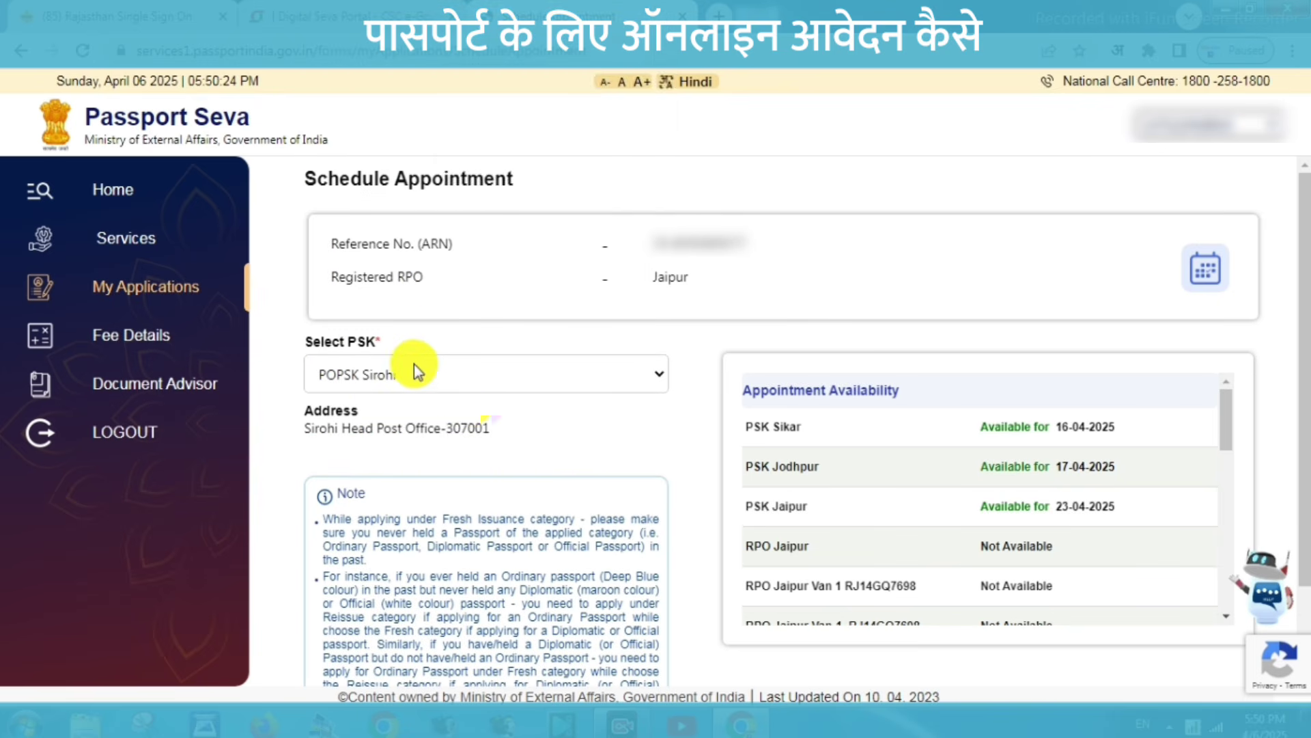
left_click(751, 178)
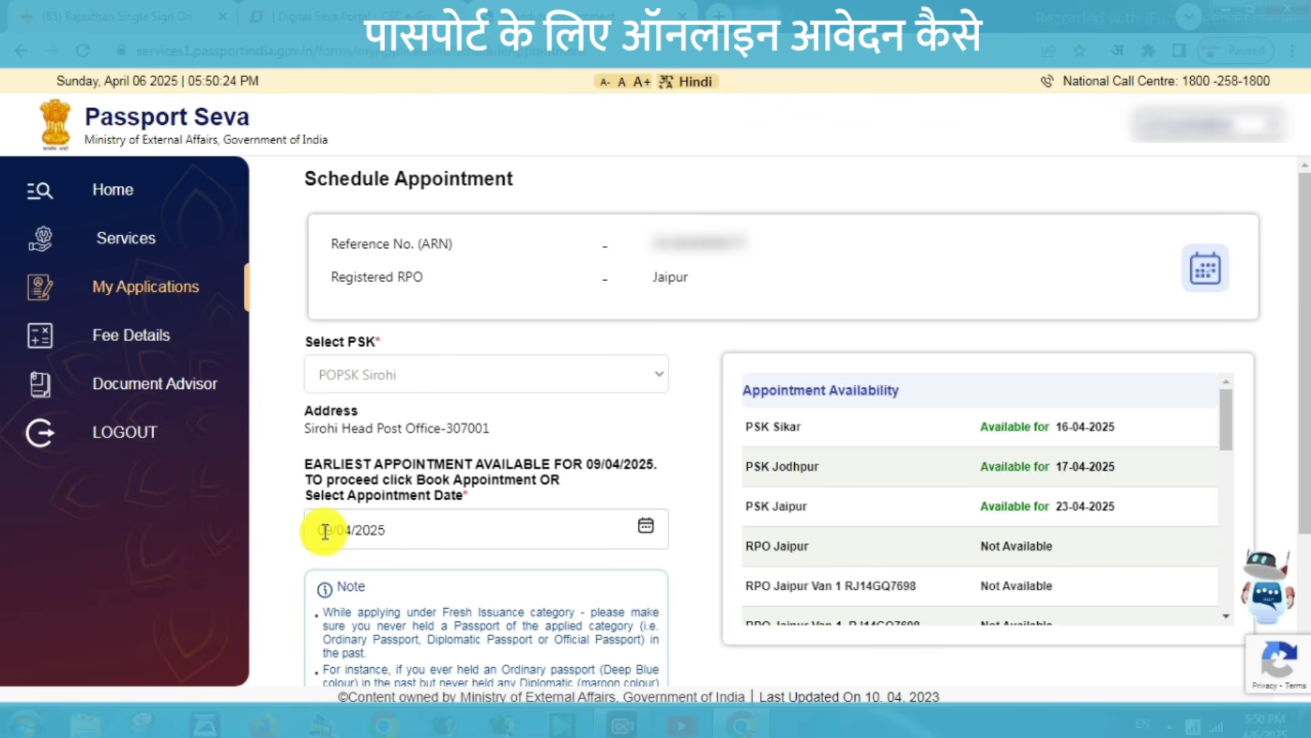
Set the appointment date to 15/04/2025 using the calendar.
left_click_drag(319, 530, 390, 530)
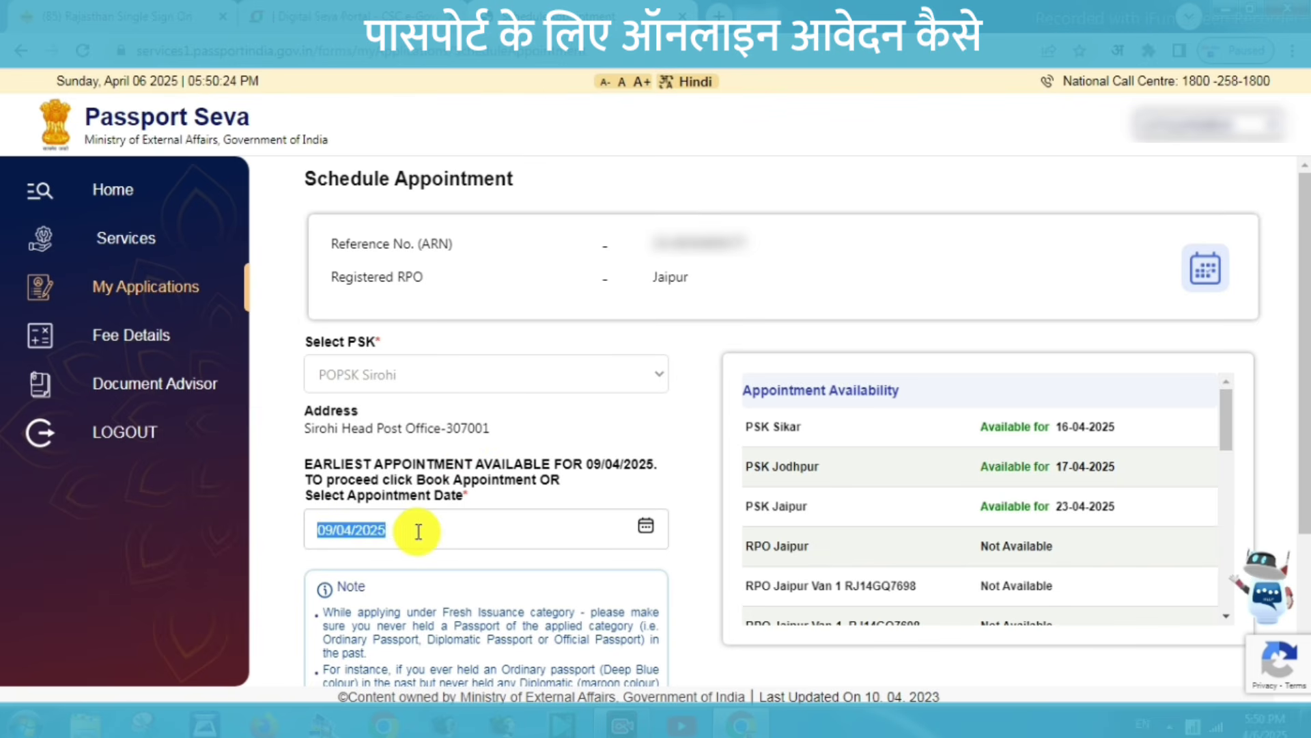
left_click(439, 530)
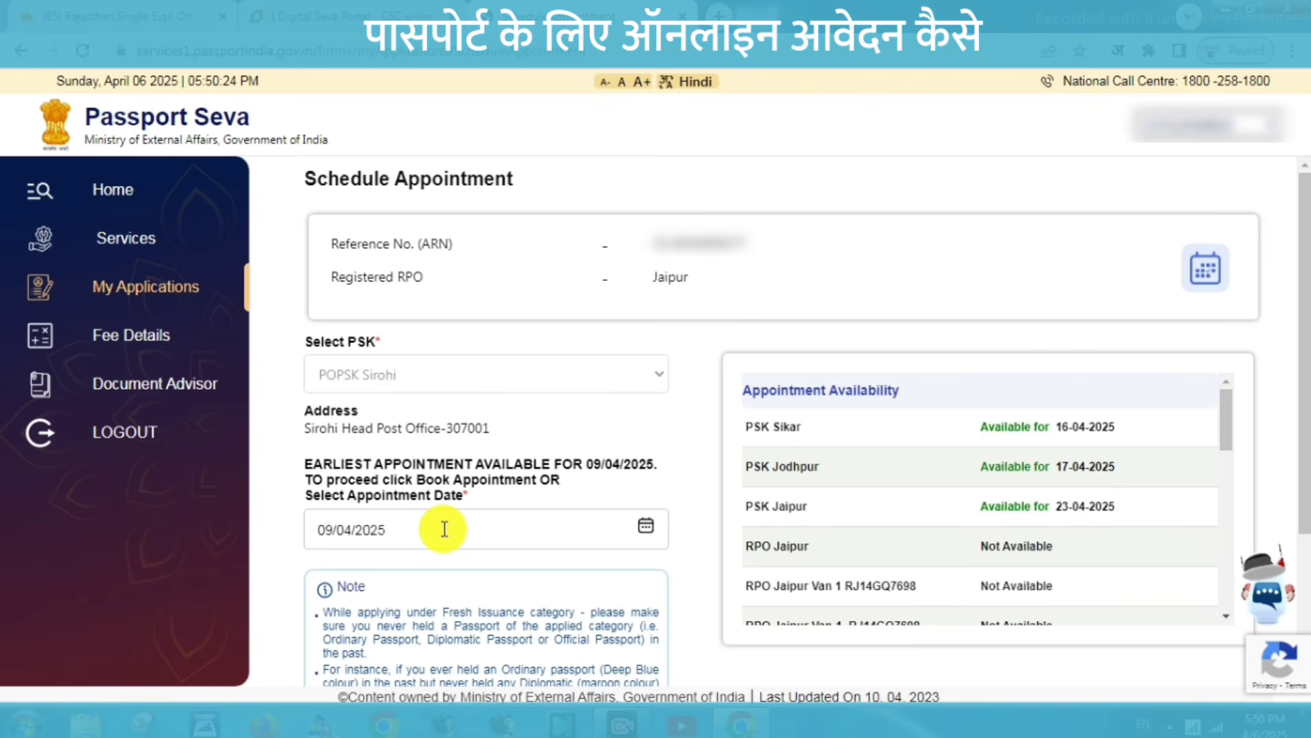
left_click(646, 527)
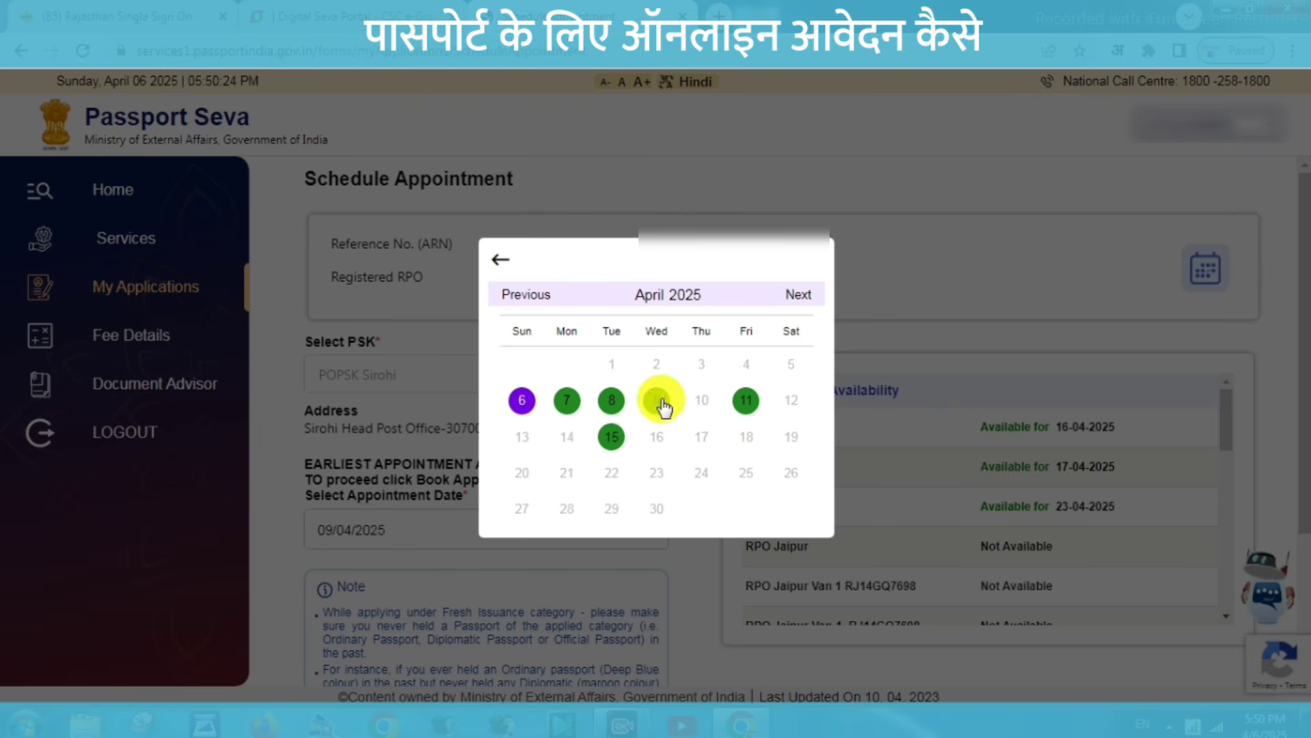
left_click(613, 445)
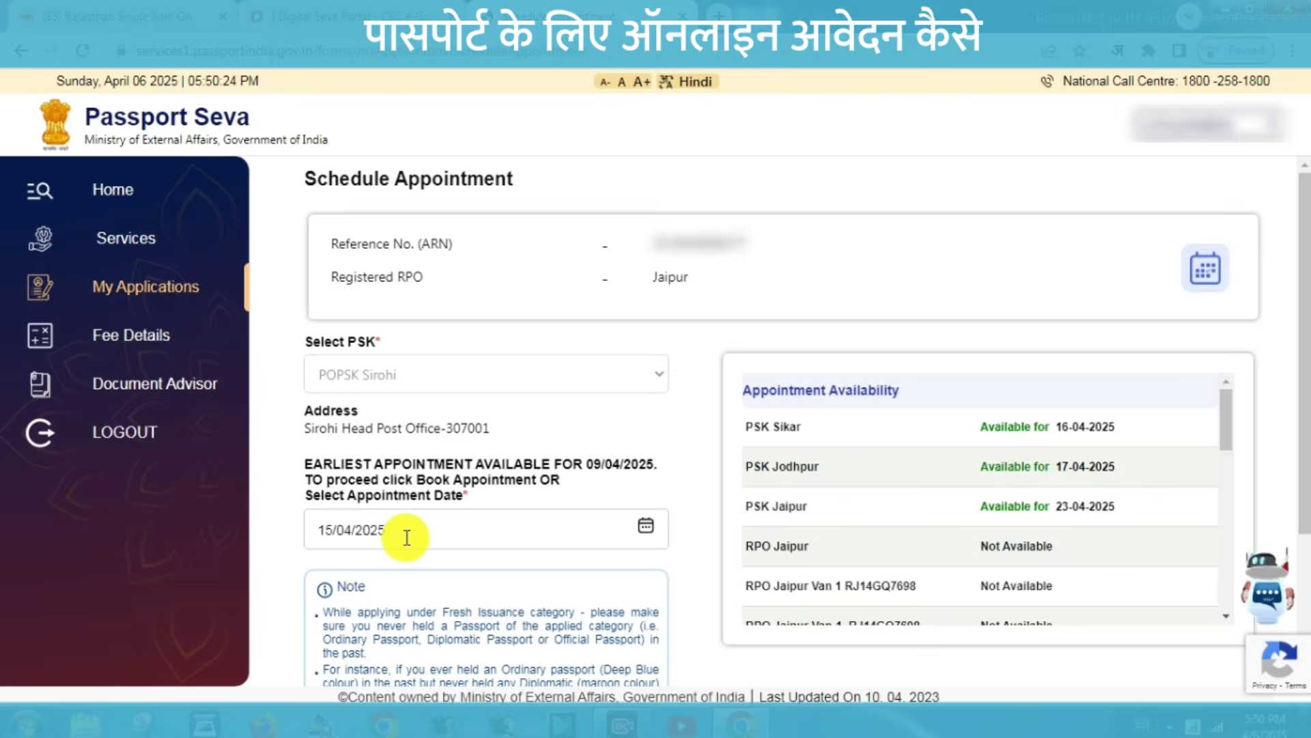
scroll(403, 533, "down", 3)
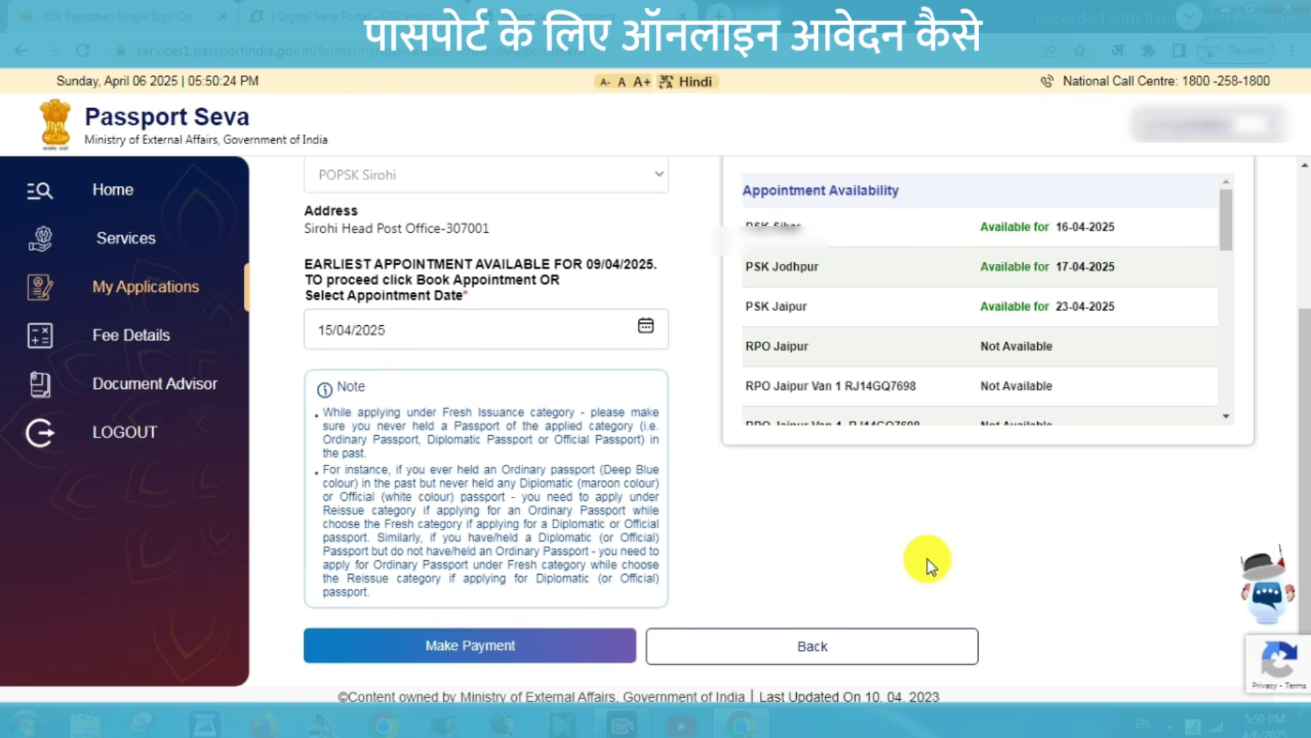
Make payment, confirm the booking location, review the fee details, and proceed to the payment gateway.
left_click(493, 646)
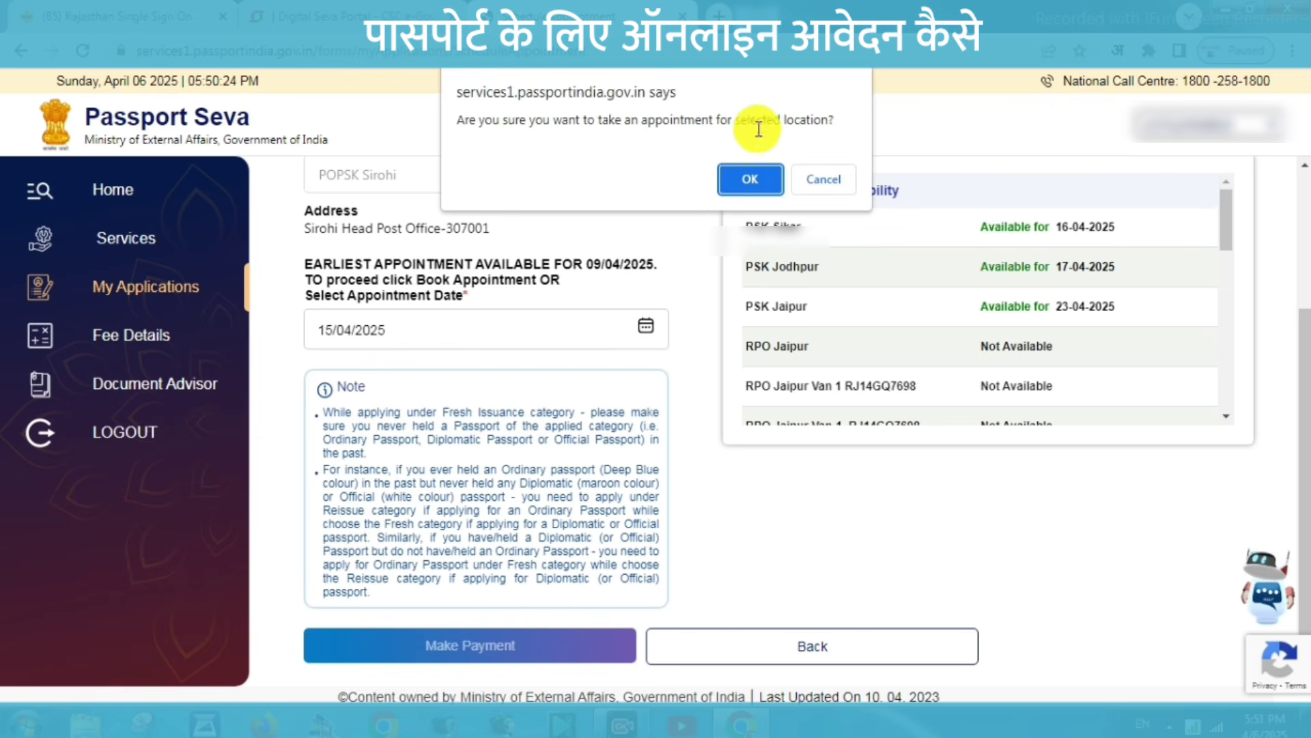
left_click(751, 182)
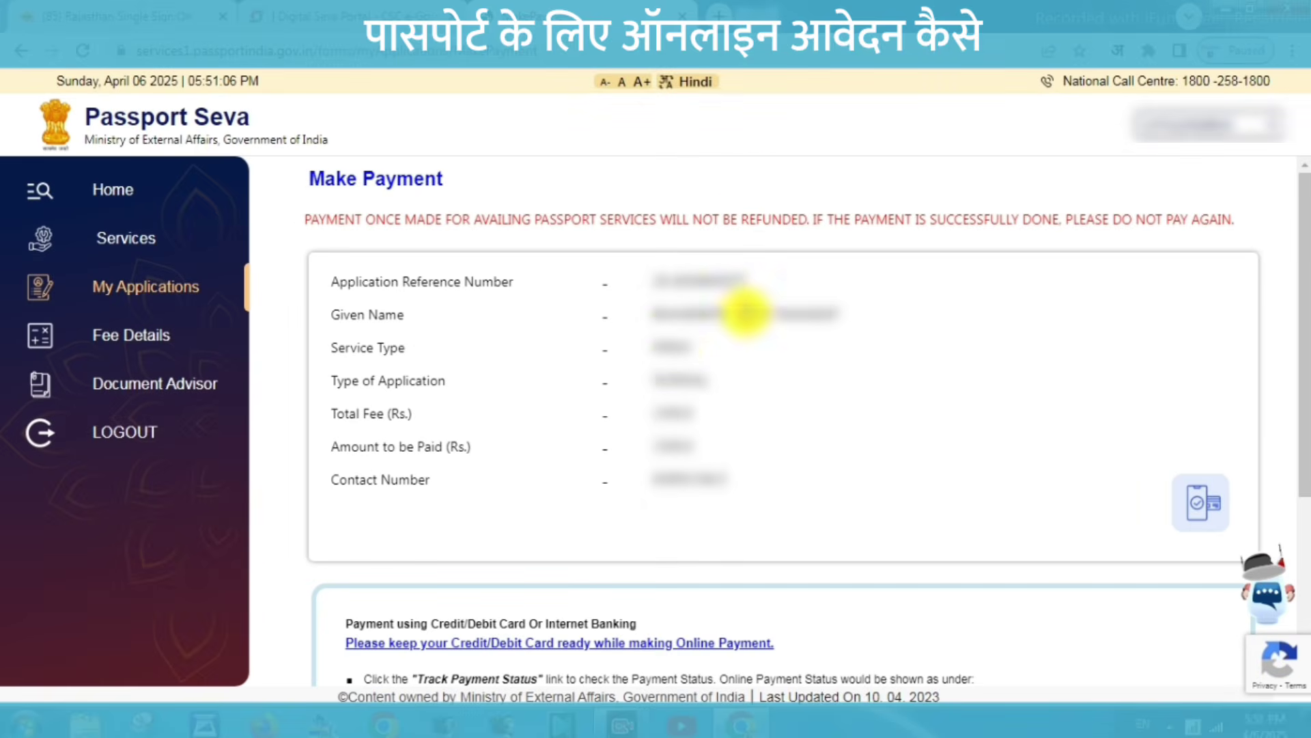
left_click_drag(1306, 316, 1306, 316)
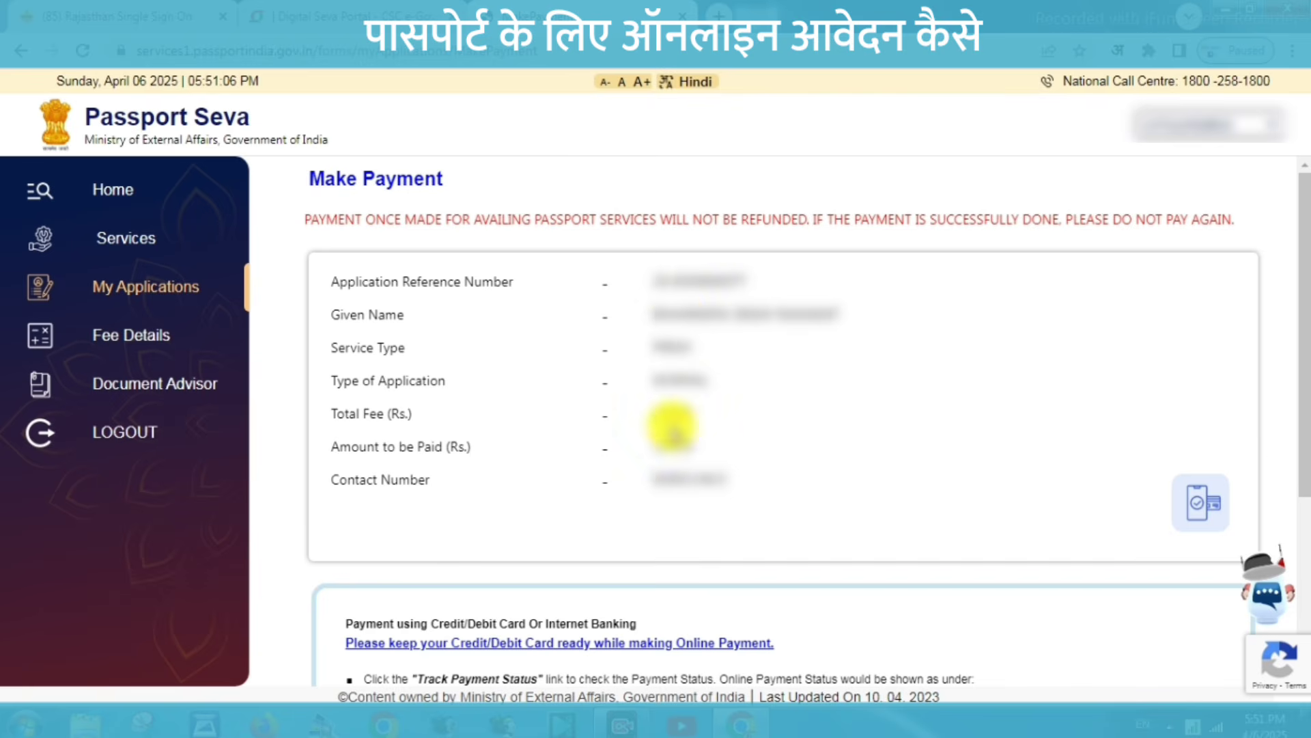
double_click(673, 413)
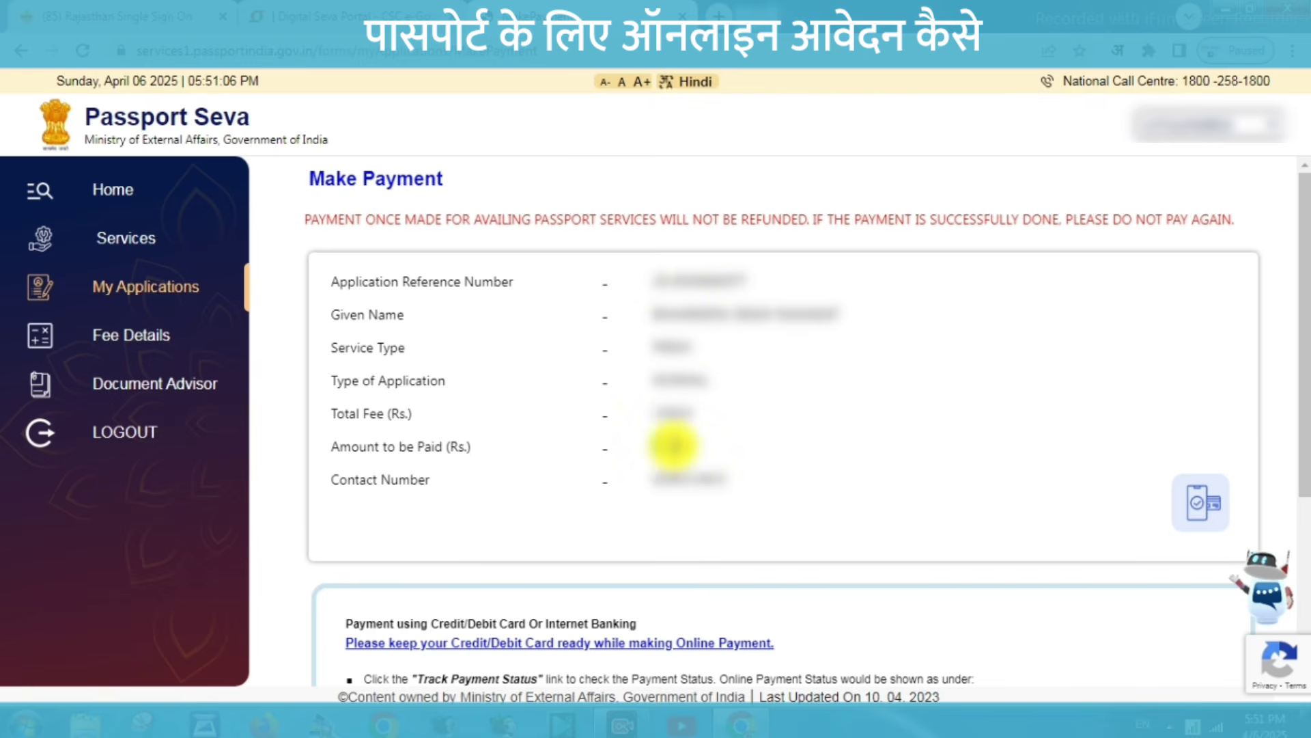
double_click(683, 478)
left_click(801, 511)
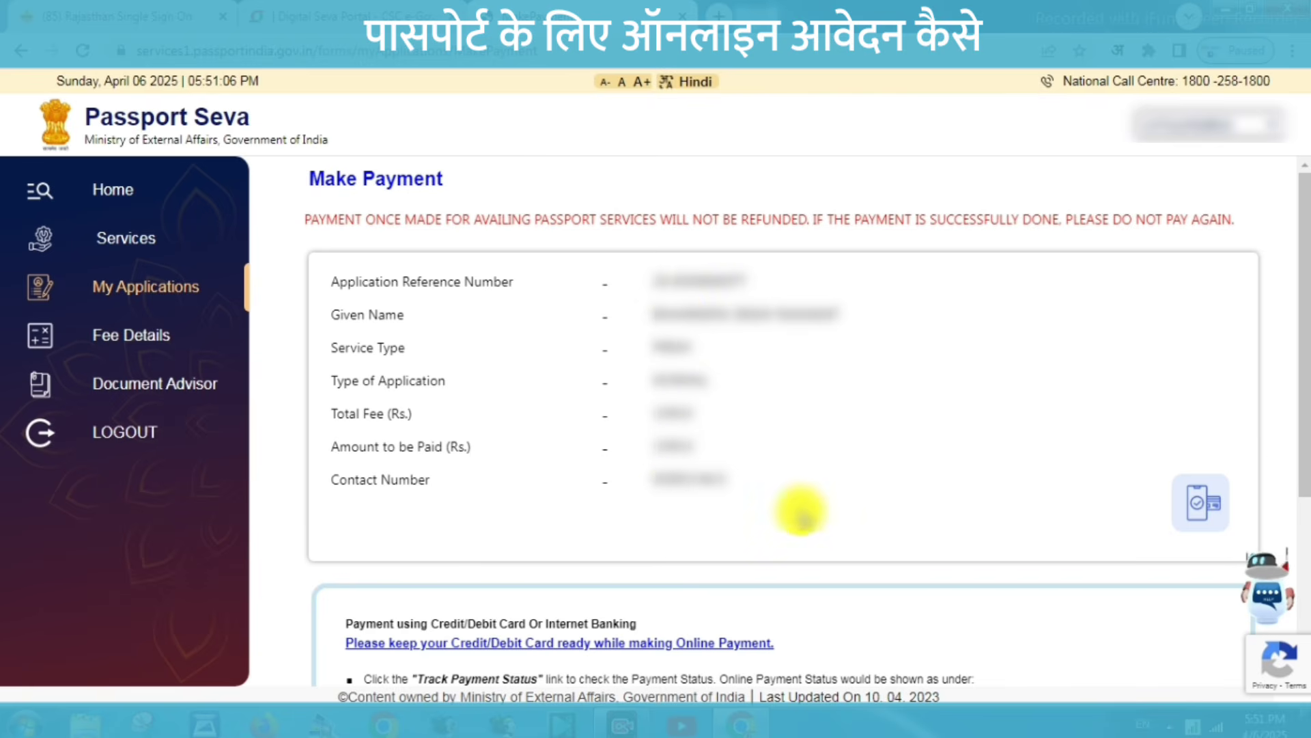
scroll(796, 513, "down", 4)
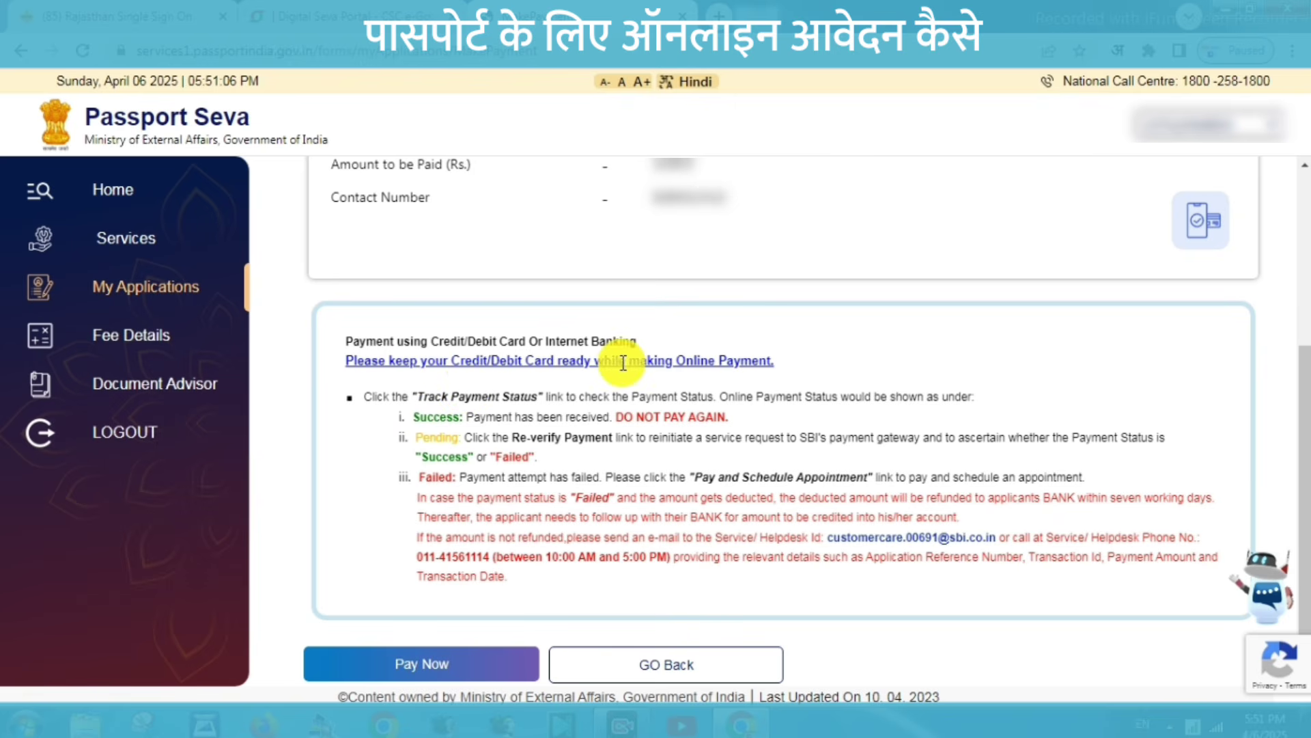
left_click(430, 666)
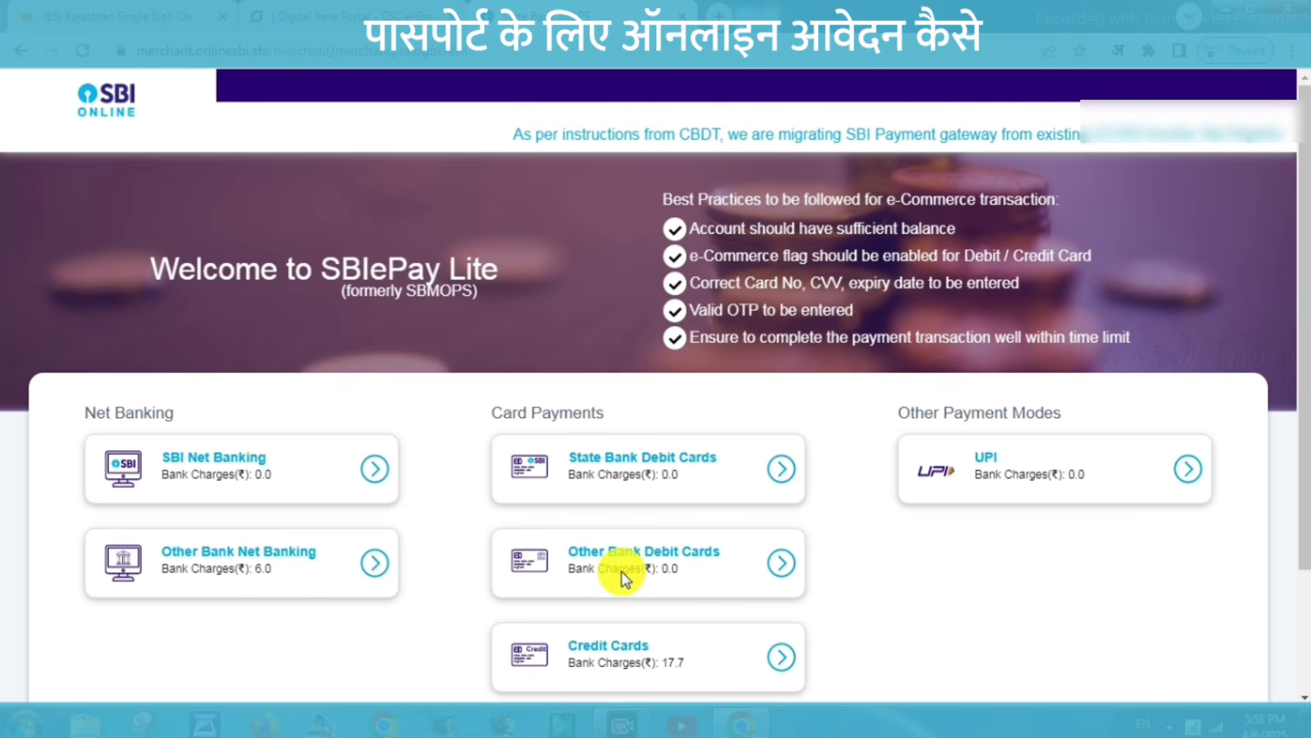
Pay the passport fee by UPI QR code and acknowledge the successful transaction.
left_click(953, 469)
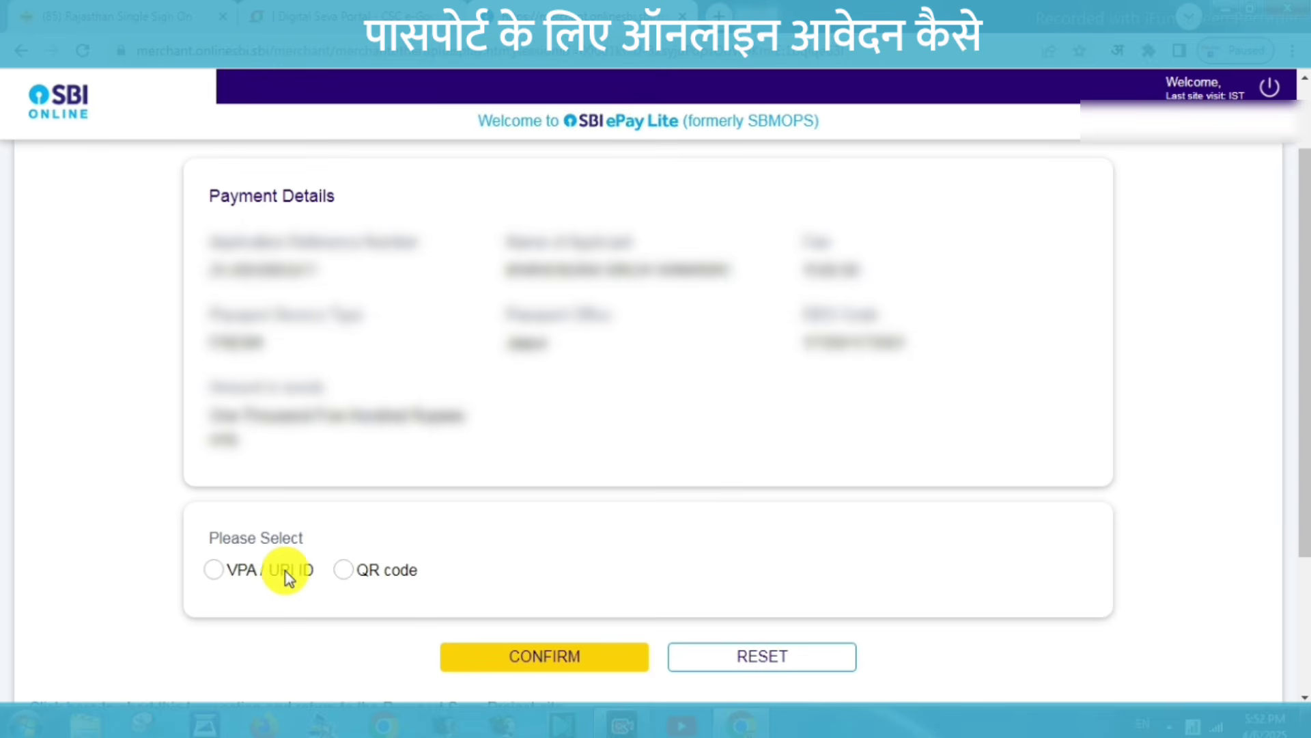
left_click(341, 570)
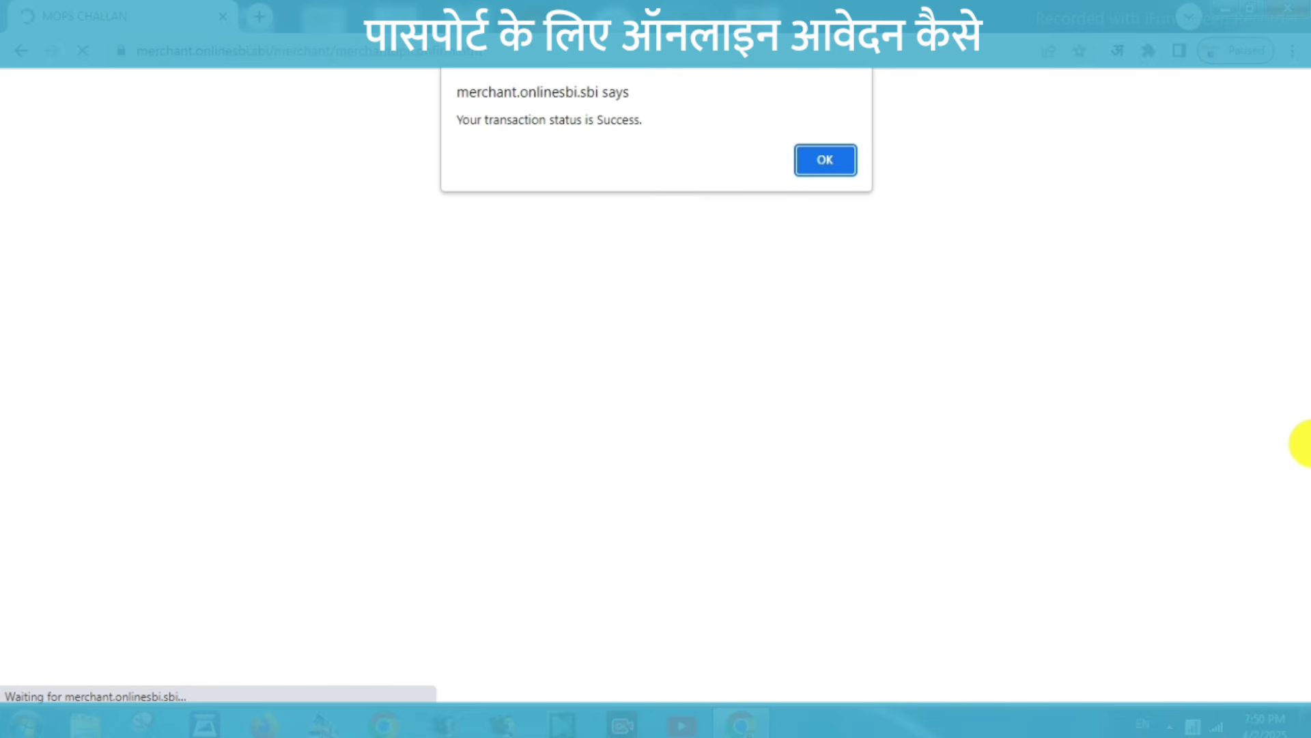
left_click(813, 169)
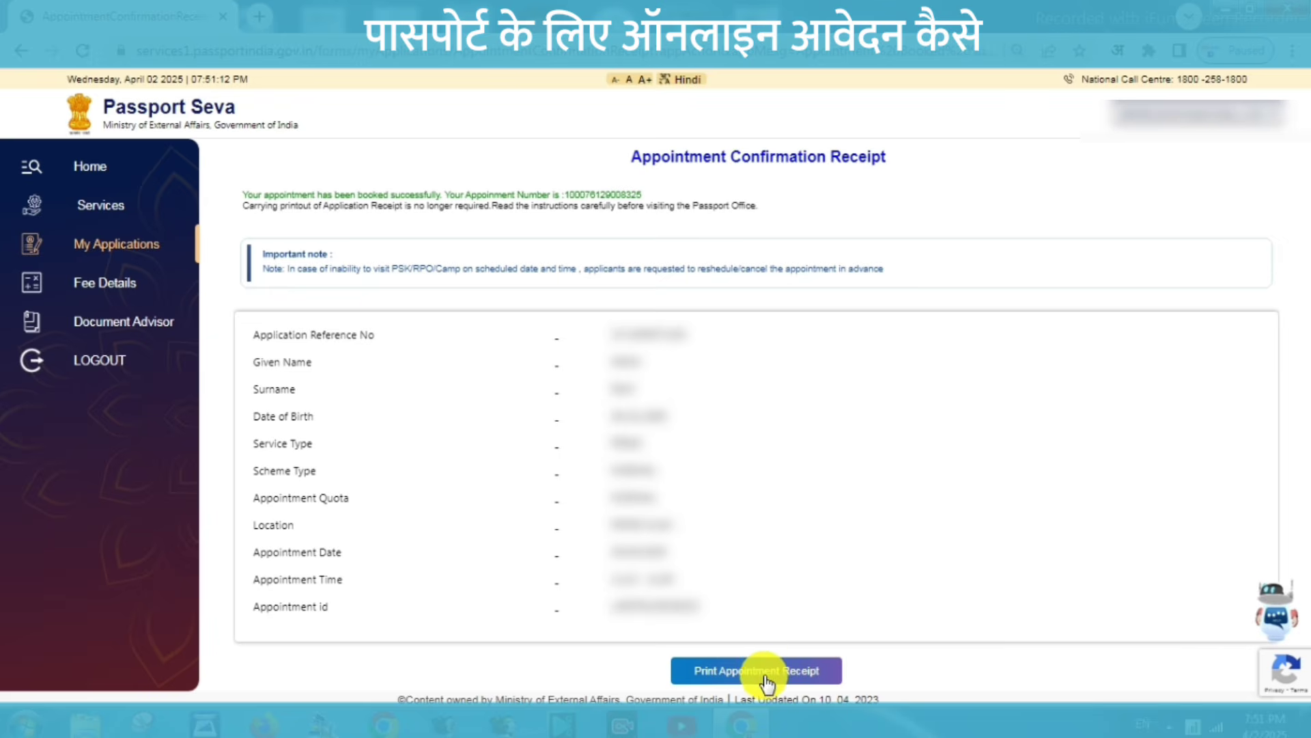
Bring up the printable appointment receipt and scroll through its pages.
left_click(765, 672)
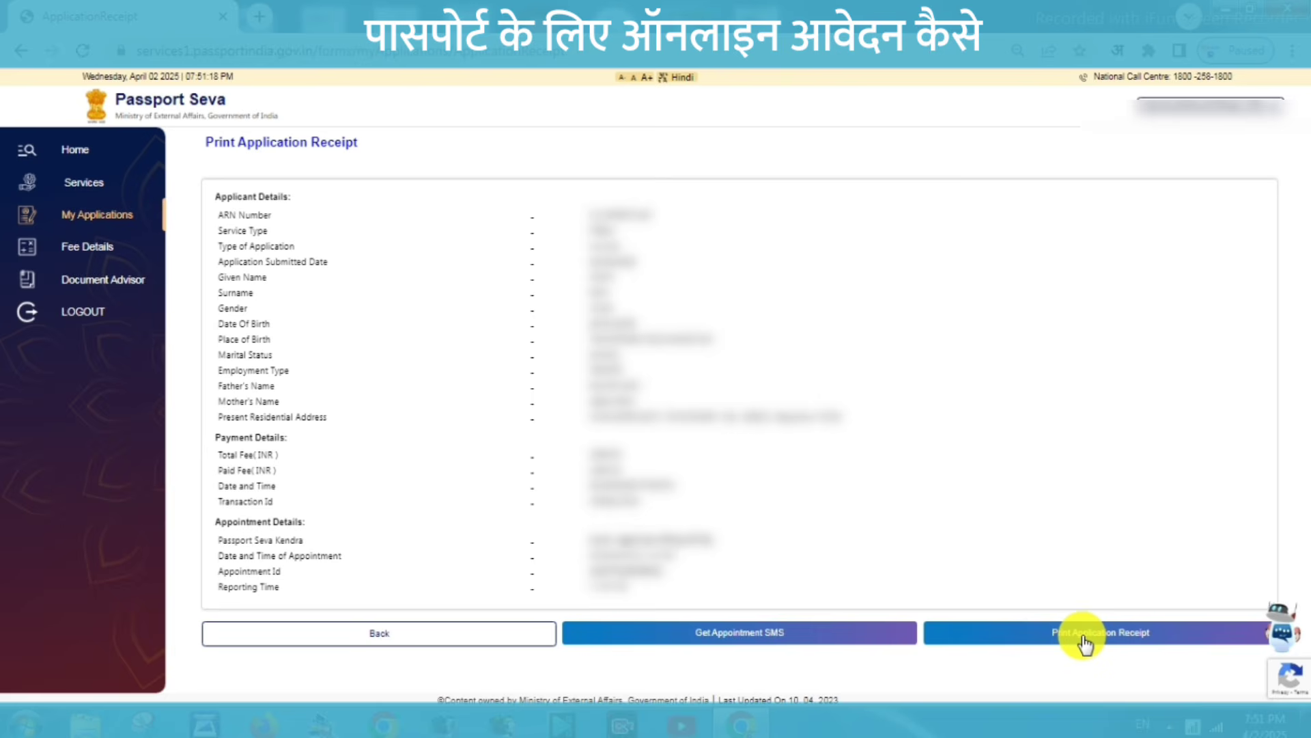
left_click(1084, 635)
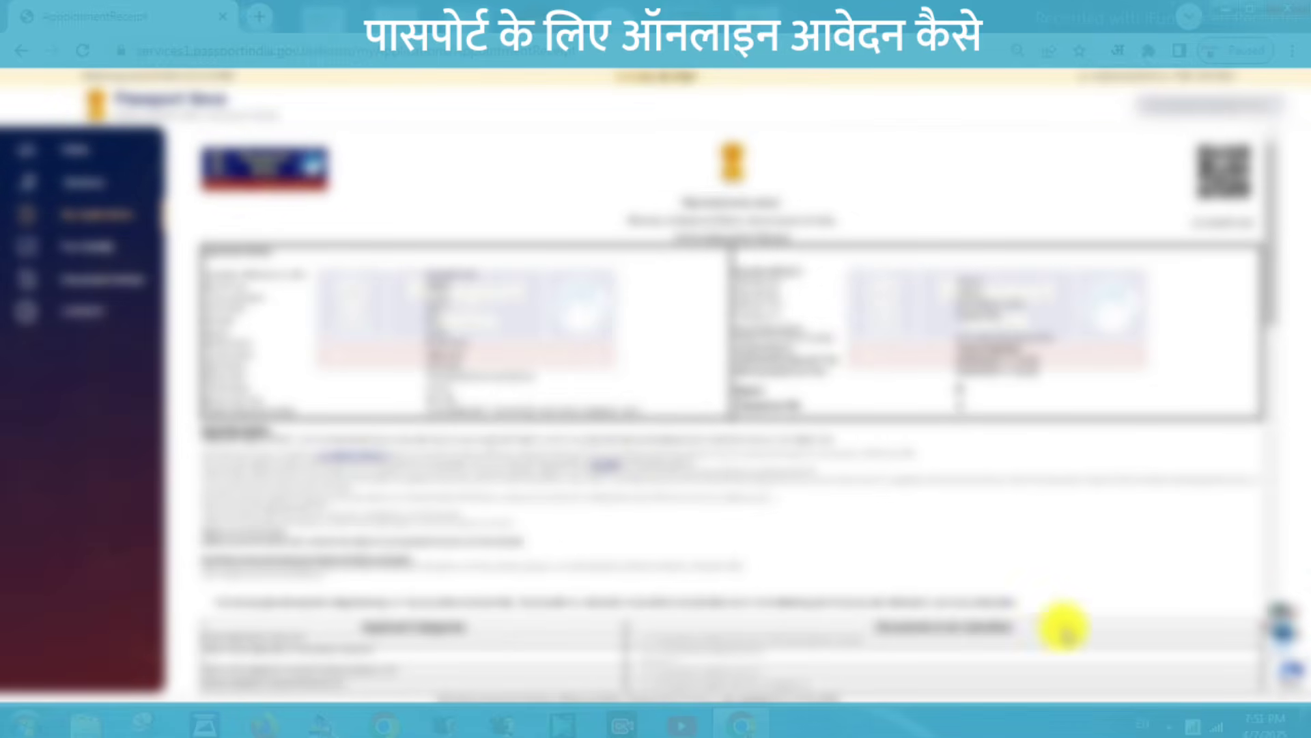
left_click_drag(1270, 284, 1269, 690)
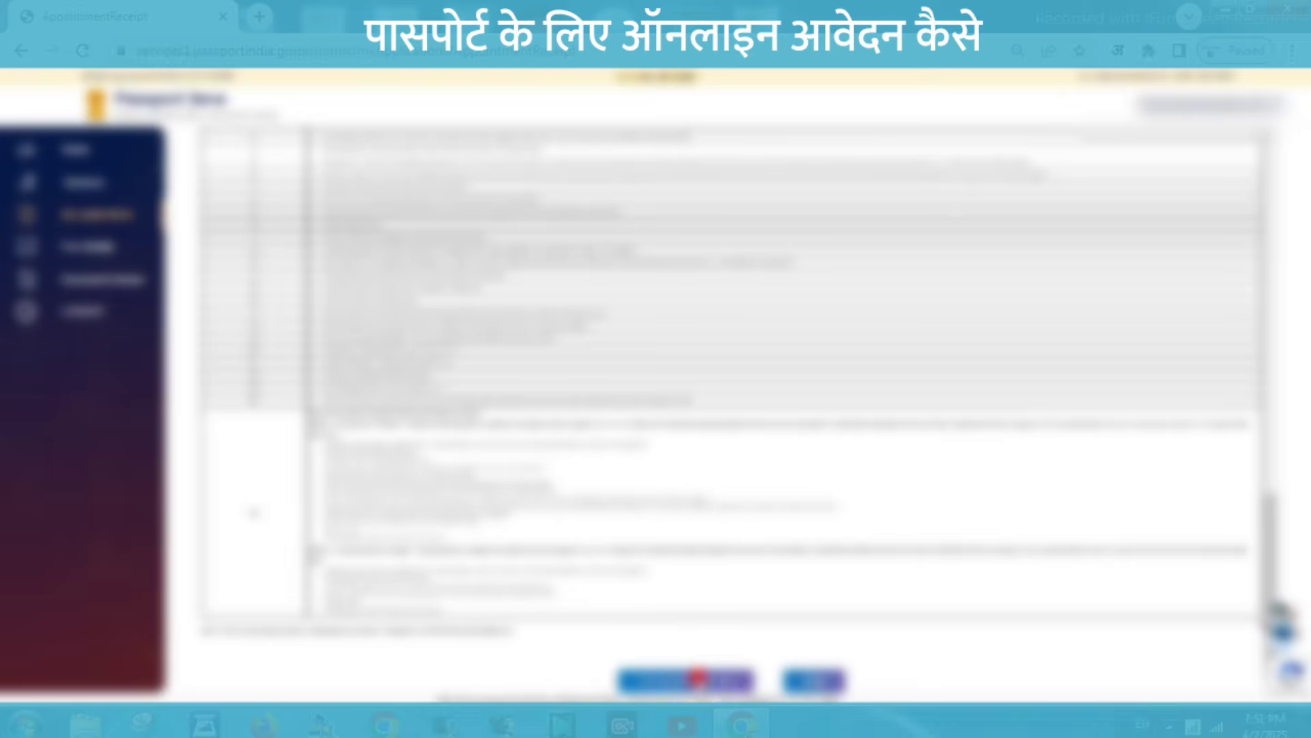
Print the receipt, choosing a print destination and expanding More settings.
left_click(698, 678)
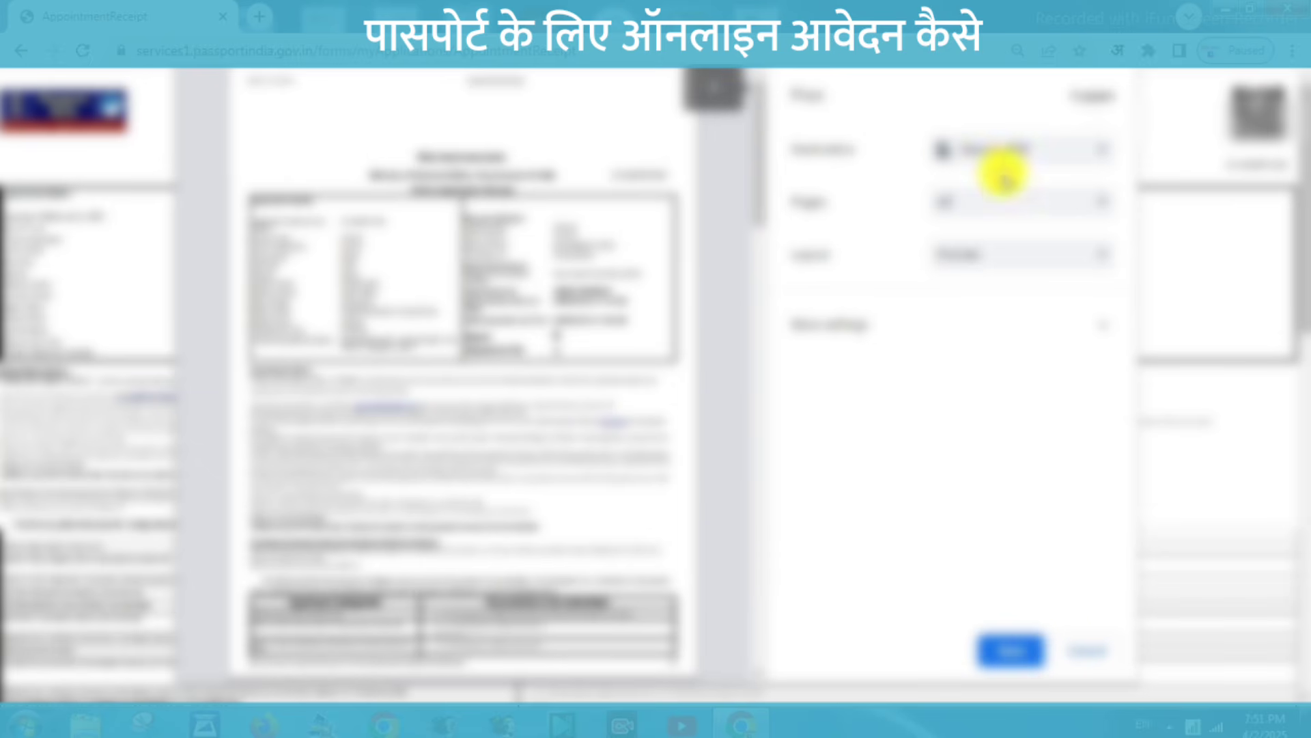
left_click(1010, 150)
left_click(1014, 176)
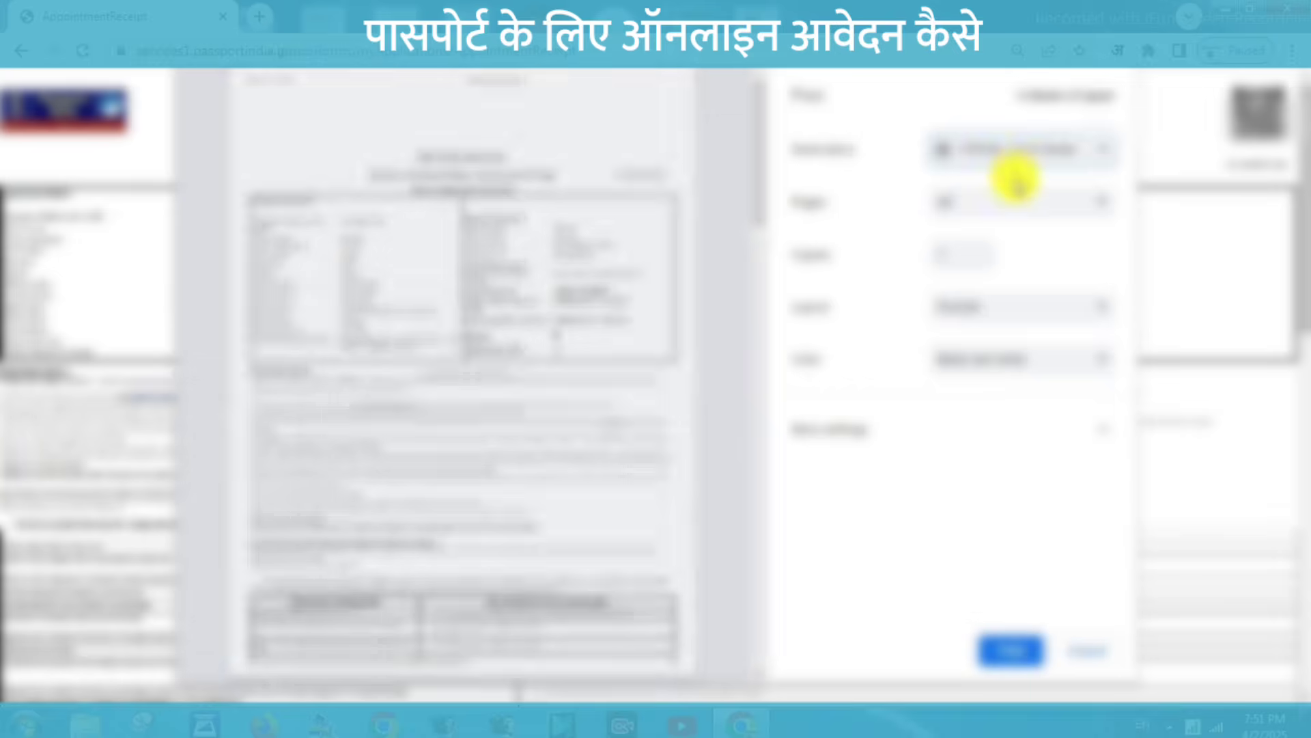
left_click_drag(758, 210, 751, 601)
left_click(839, 447)
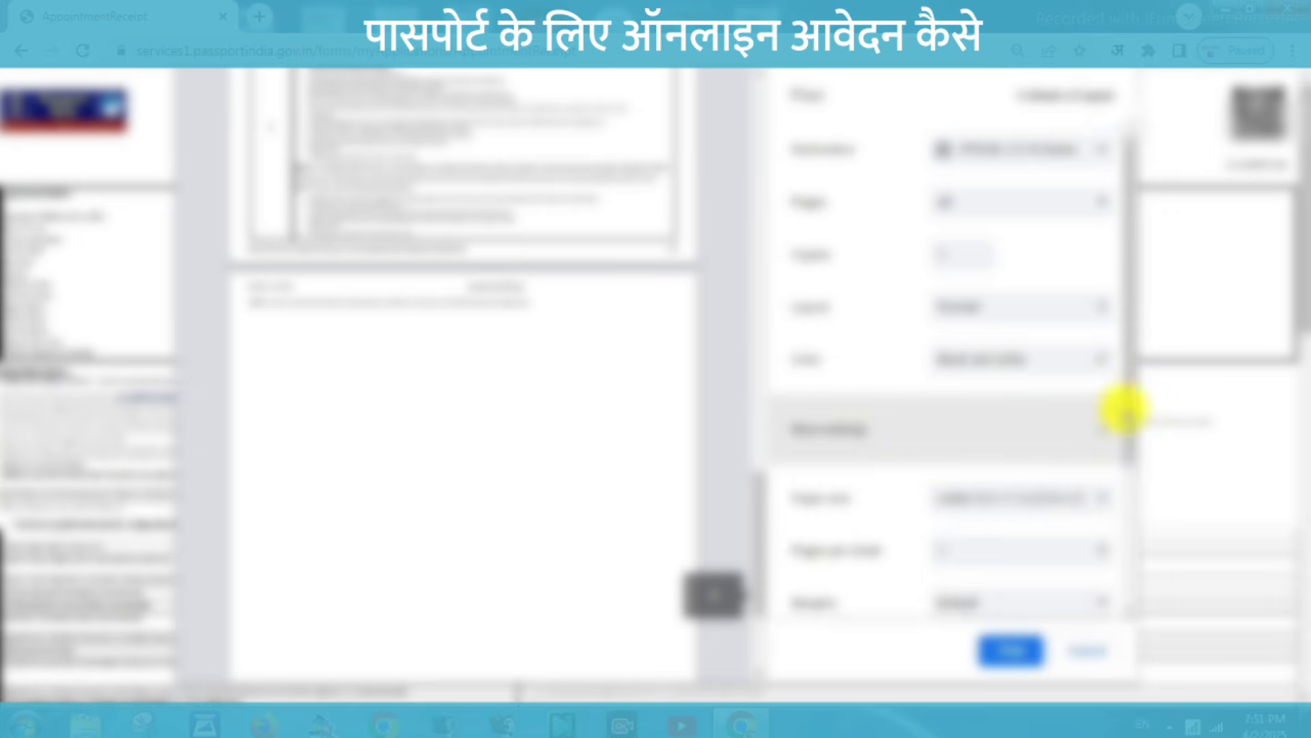
scroll(1121, 418, "down", 3)
left_click_drag(1129, 498, 1130, 594)
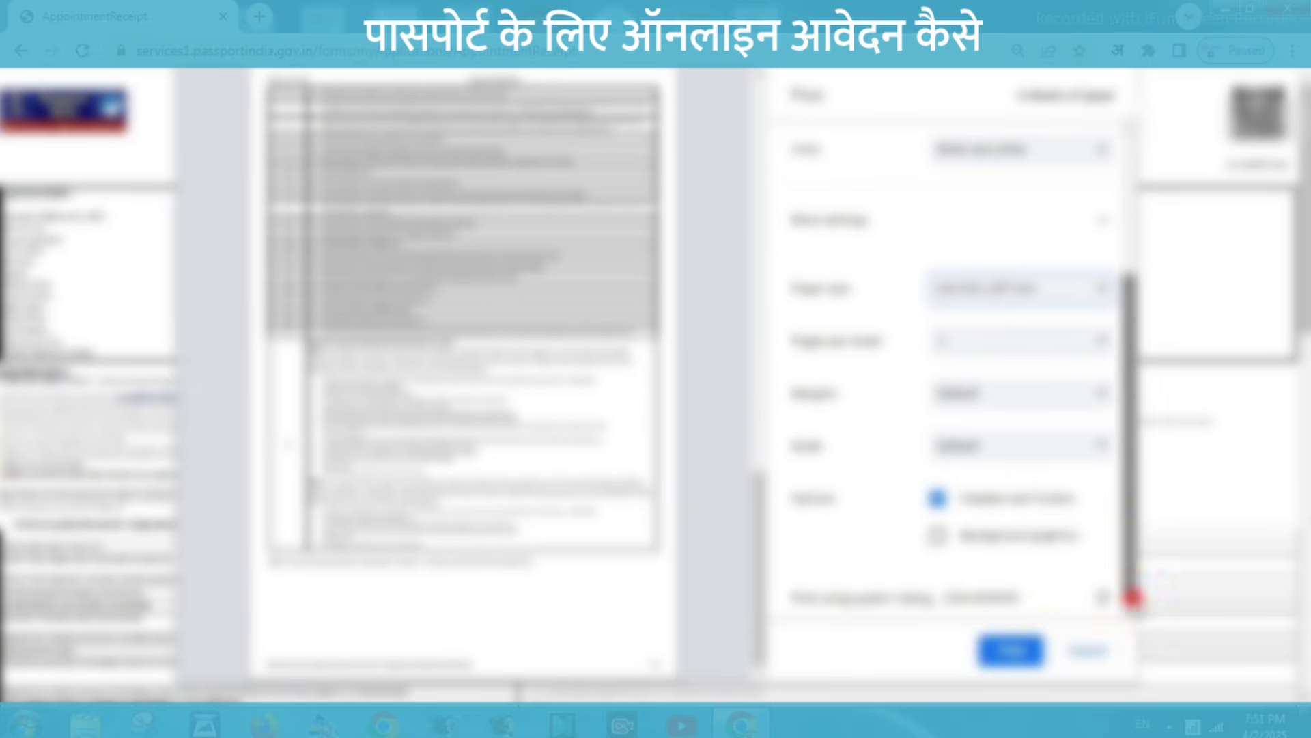